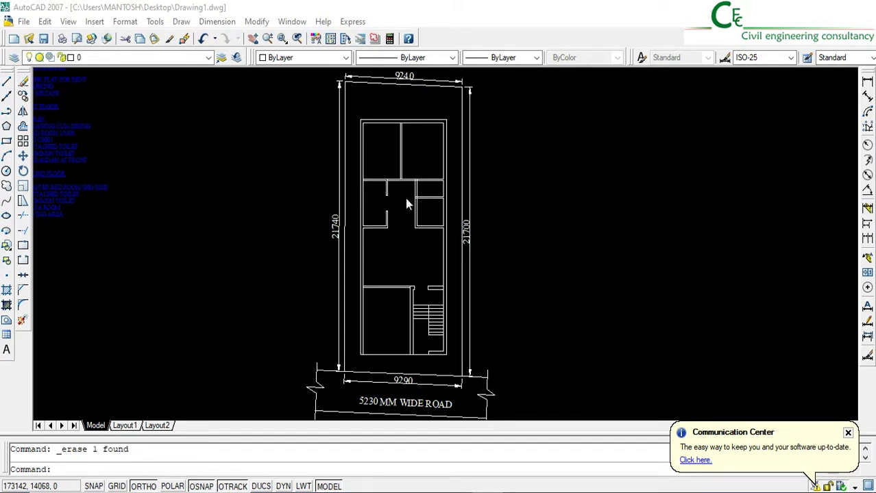
# Offset the outer left wall line of the two small rooms on the plan's right side by 125 toward the passage.
pyautogui.scroll(5, 409, 203)
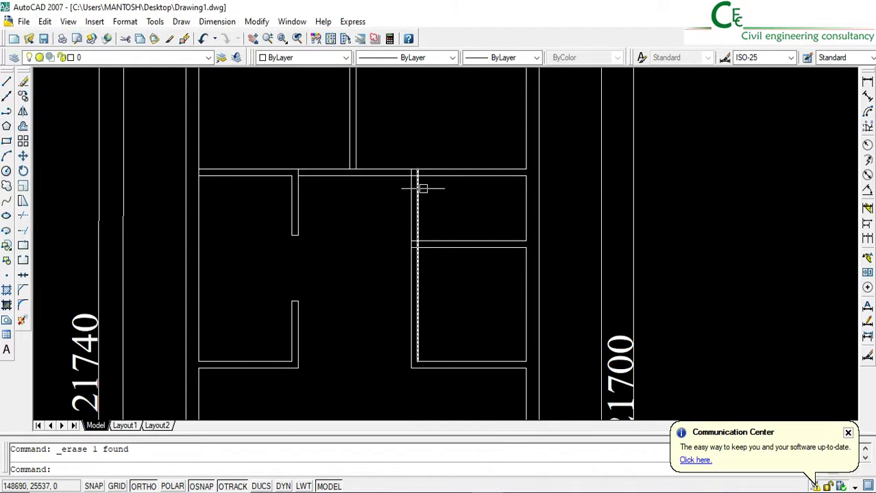
pyautogui.click(23, 127)
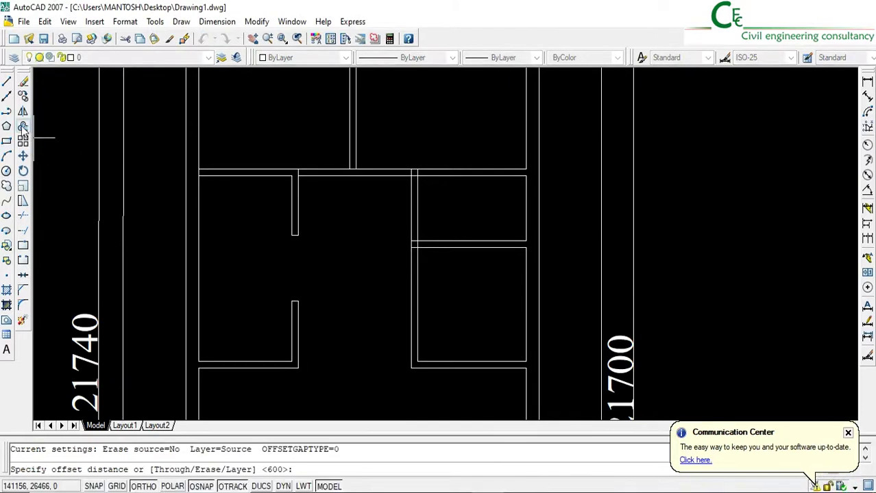
pyautogui.write('125')
pyautogui.press('Return')
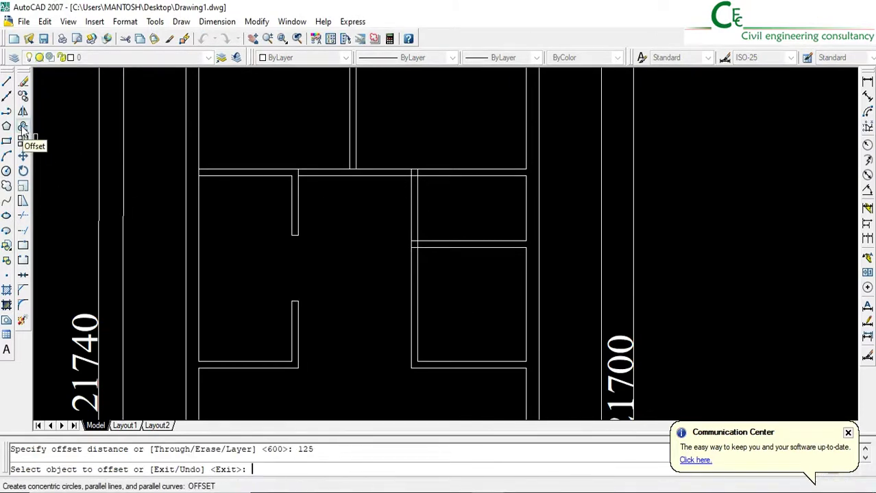
pyautogui.click(407, 193)
pyautogui.click(384, 193)
pyautogui.press('Return')
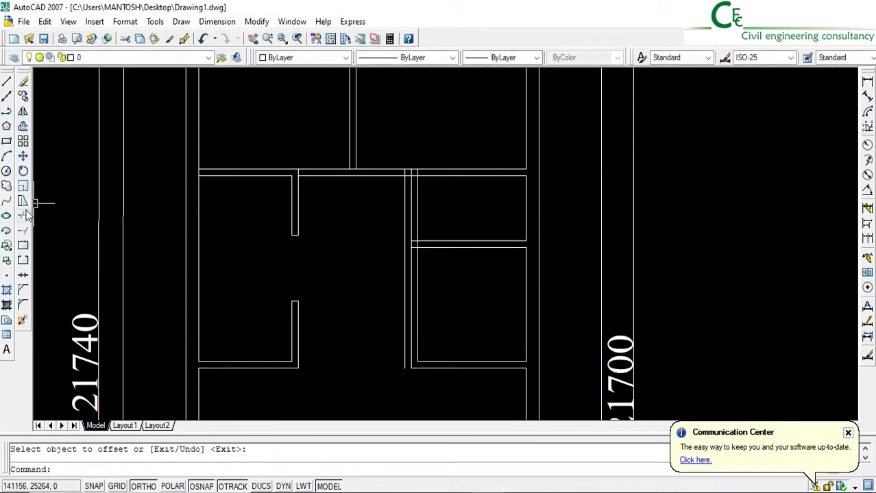
# Extend the partition lines between the two upper rooms down to the lower line of the horizontal wall below them.
pyautogui.click(24, 232)
pyautogui.click(371, 170)
pyautogui.press('Return')
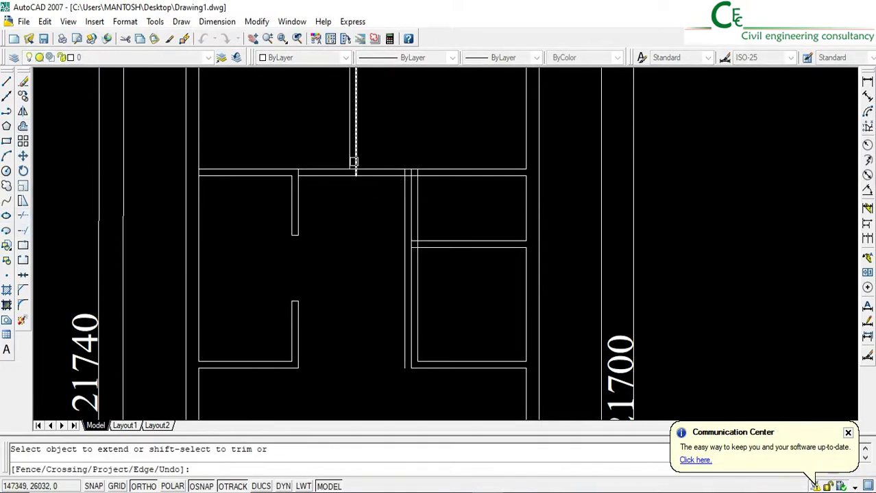
pyautogui.press('Return')
# Trim the horizontal wall on both sides of the upper partition's end to open the two bedroom doorways.
pyautogui.click(23, 215)
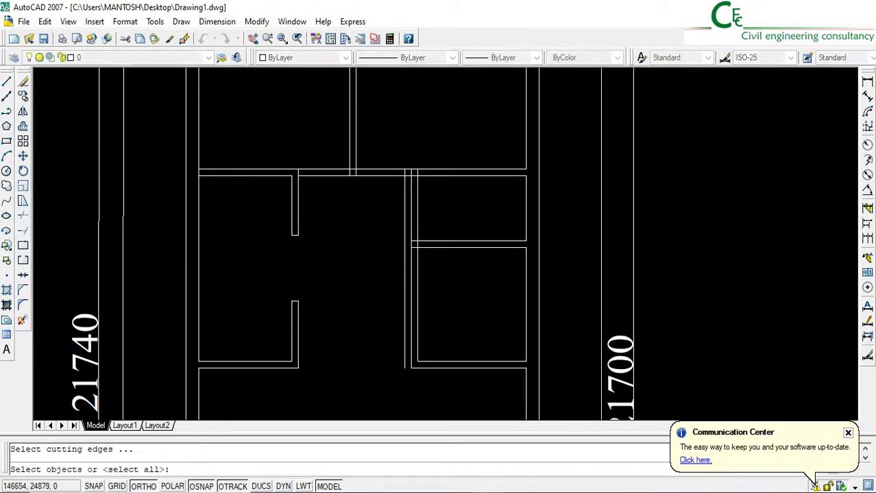
pyautogui.press('Return')
pyautogui.click(334, 207)
pyautogui.click(325, 143)
pyautogui.click(389, 190)
pyautogui.click(381, 141)
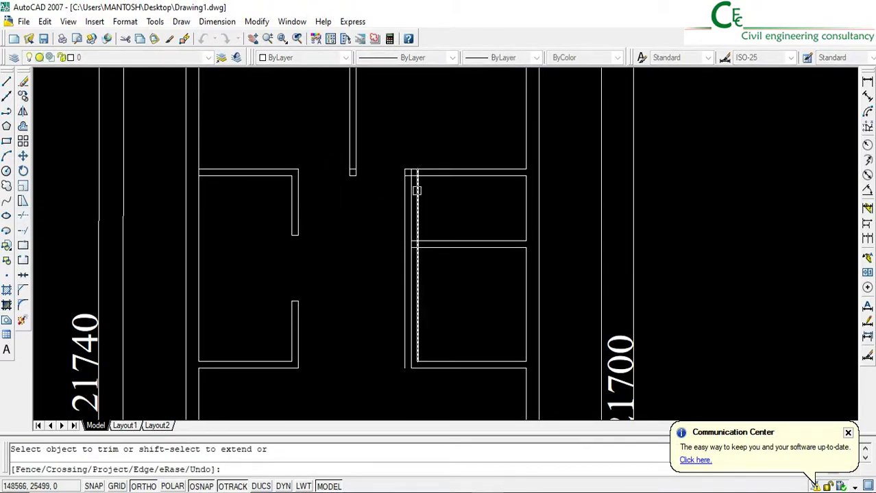
# Trim the overlapping lines where the right-hand small rooms' left wall meets the upper and middle horizontal walls.
pyautogui.scroll(3, 417, 190)
pyautogui.click(390, 189)
pyautogui.click(417, 153)
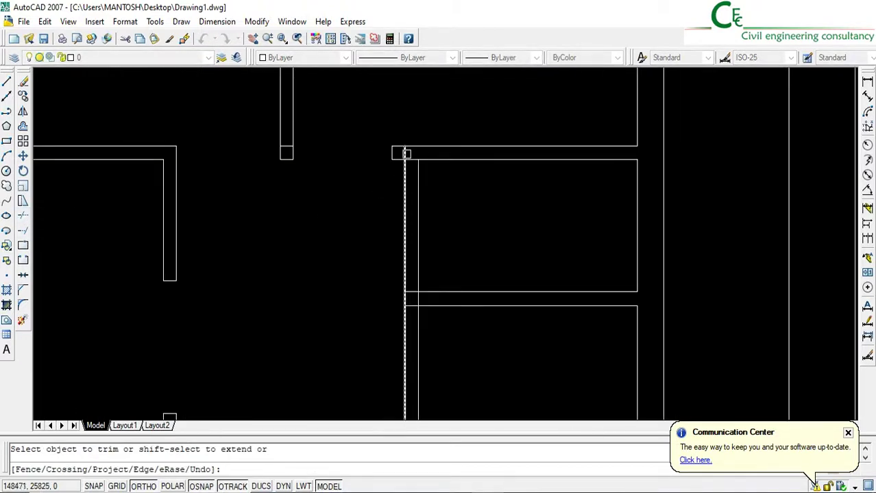
pyautogui.click(409, 158)
pyautogui.scroll(-3, 392, 212)
pyautogui.scroll(6, 406, 277)
pyautogui.click(406, 246)
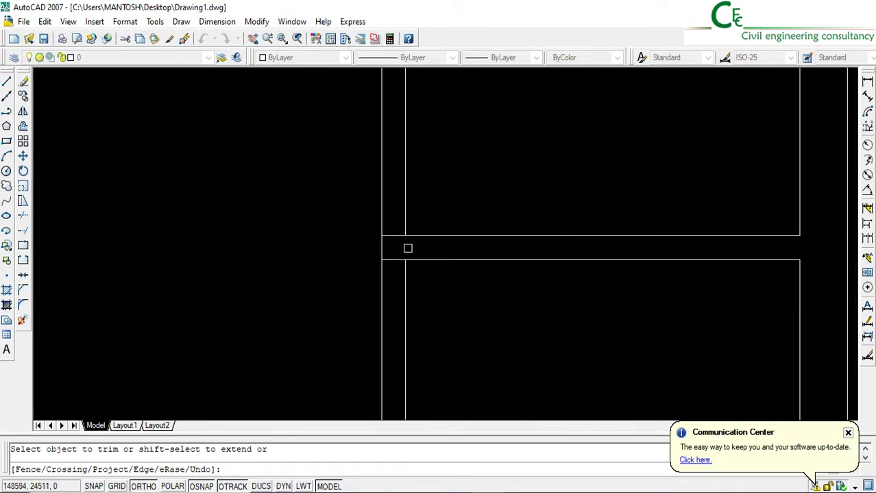
pyautogui.click(394, 238)
pyautogui.scroll(-6, 416, 245)
pyautogui.moveTo(424, 269); pyautogui.dragTo(384, 253, button='middle')
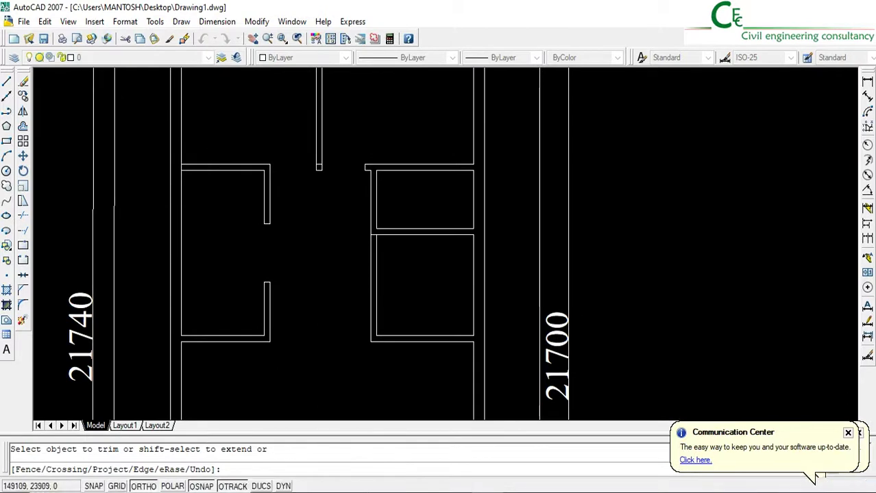
pyautogui.press('Return')
# Offset the upper small room's left inner wall line inward and the lower small room's top wall line downward by 125.
pyautogui.click(22, 126)
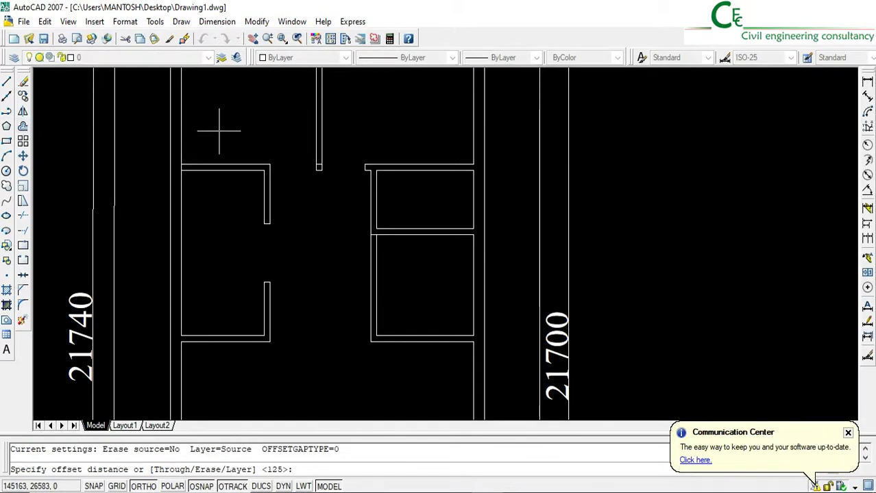
pyautogui.press('Return')
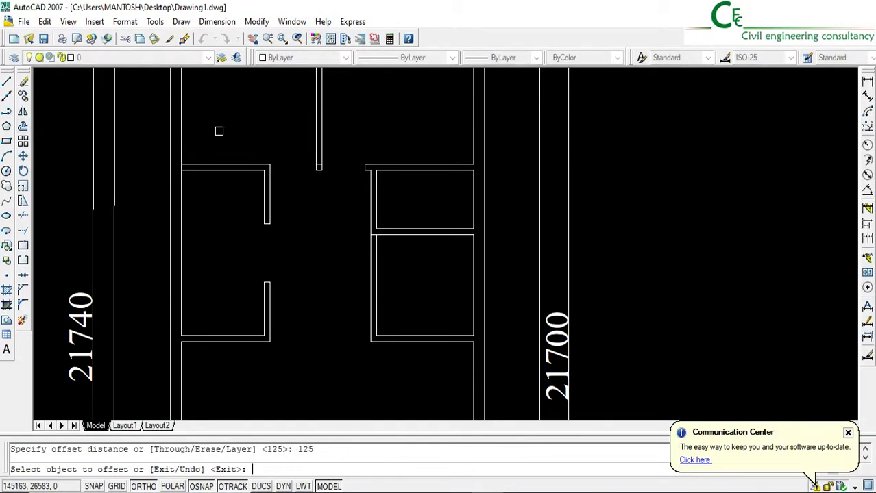
pyautogui.scroll(2, 370, 165)
pyautogui.click(381, 192)
pyautogui.click(450, 206)
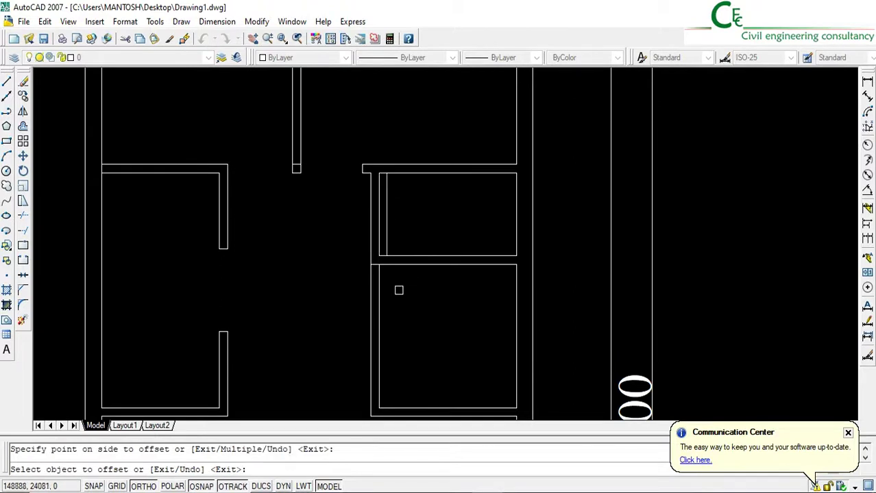
pyautogui.click(396, 264)
pyautogui.click(408, 296)
pyautogui.press('Return')
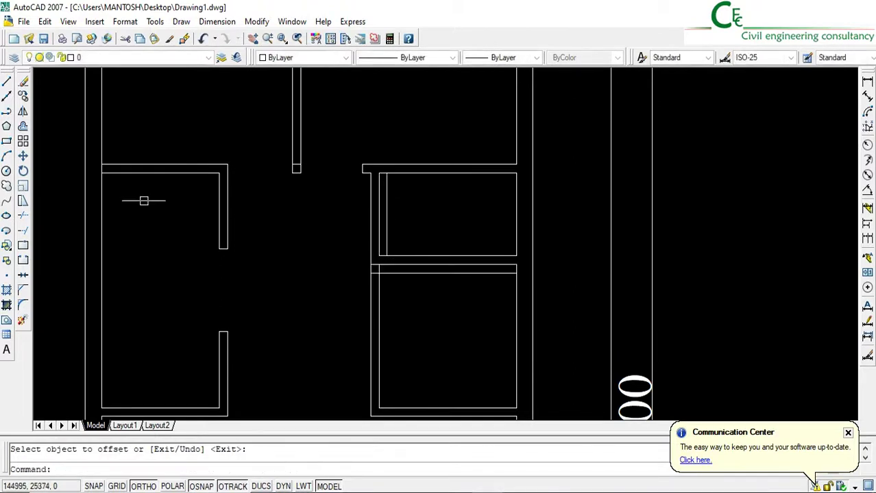
# Offset both new jamb lines by 750 to mark the door widths of the two right-hand small rooms.
pyautogui.click(24, 128)
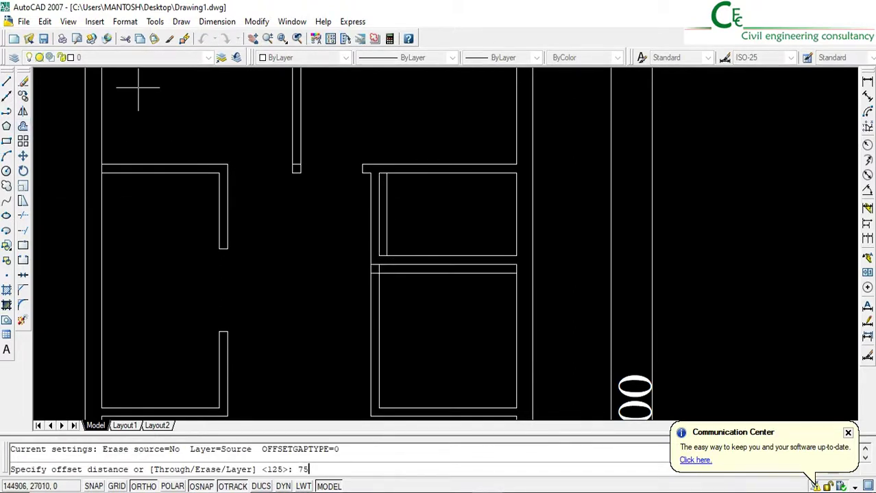
pyautogui.write('750')
pyautogui.press('Return')
pyautogui.click(387, 180)
pyautogui.click(404, 195)
pyautogui.click(396, 277)
pyautogui.click(97, 287)
pyautogui.press('Return')
# Trim the lower small room's left wall between the jamb lines to open its doorway, clearing the leftover jamb lines.
pyautogui.click(22, 216)
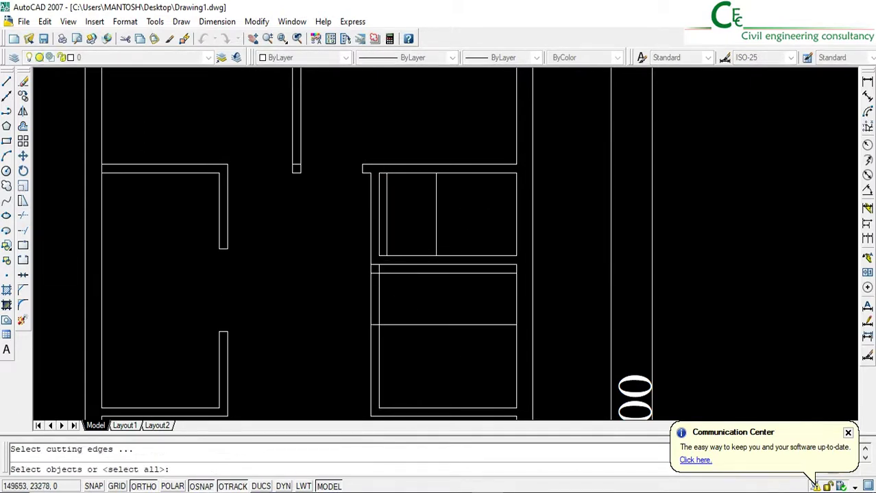
pyautogui.press('Return')
pyautogui.click(414, 313)
pyautogui.click(331, 292)
pyautogui.click(410, 325)
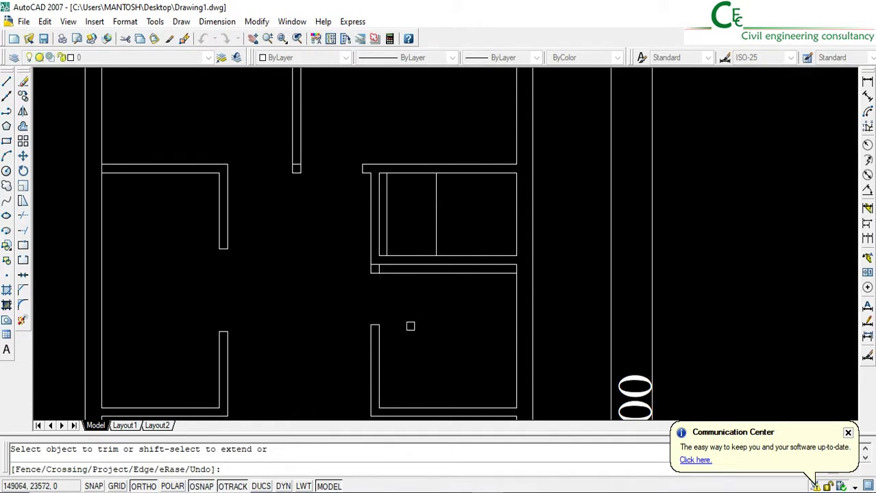
pyautogui.click(398, 272)
pyautogui.scroll(2, 374, 269)
pyautogui.click(370, 264)
# Extend the upper small room's two jamb lines through its top wall to the wall's upper line.
pyautogui.click(25, 235)
pyautogui.press('Return')
pyautogui.click(386, 141)
pyautogui.click(456, 146)
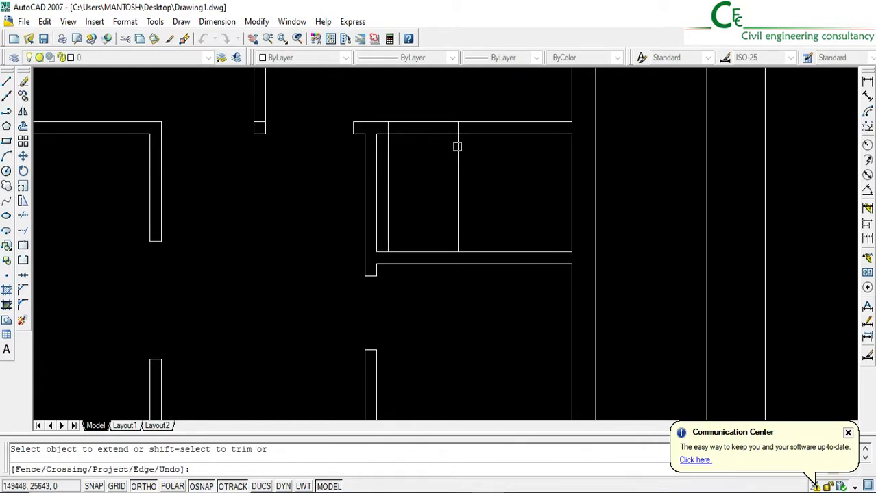
pyautogui.press('Return')
# Trim the upper small room's top wall between the jambs and remove the jamb lines inside the room.
pyautogui.click(23, 215)
pyautogui.press('Return')
pyautogui.click(426, 117)
pyautogui.click(411, 157)
pyautogui.click(494, 190)
pyautogui.click(378, 169)
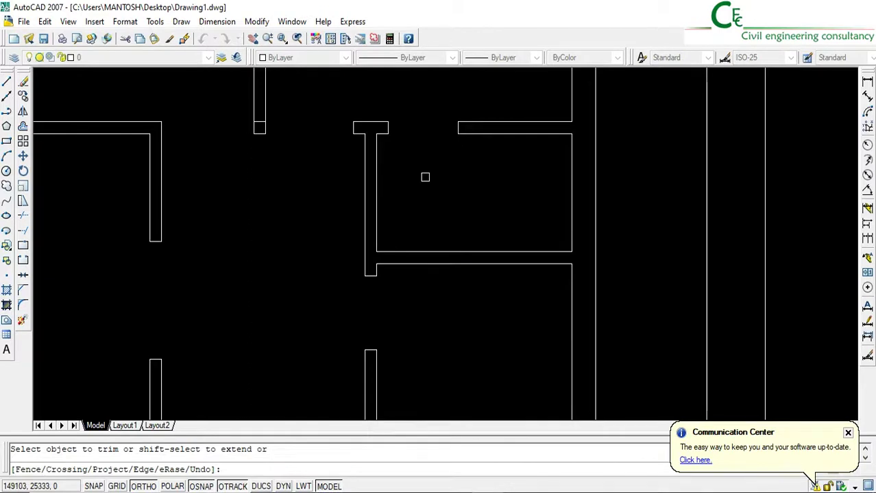
pyautogui.scroll(-8, 426, 181)
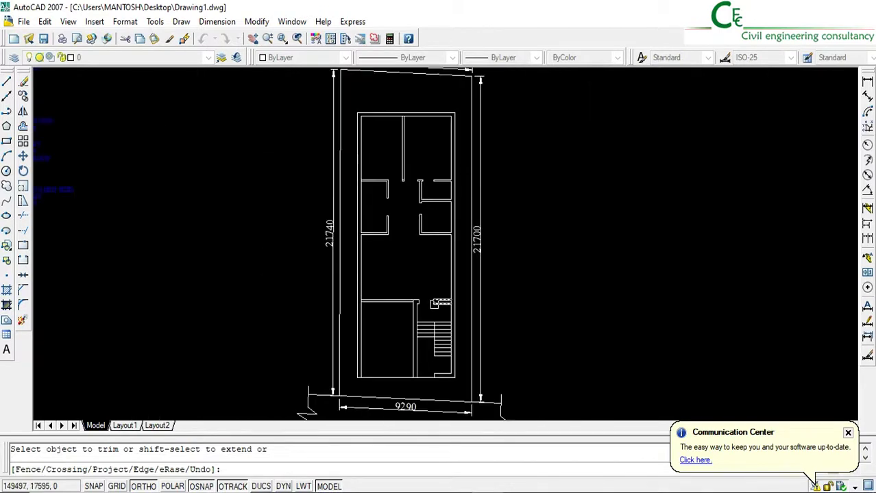
pyautogui.moveTo(435, 301); pyautogui.dragTo(409, 280, button='middle')
pyautogui.click(409, 182)
pyautogui.press('Return')
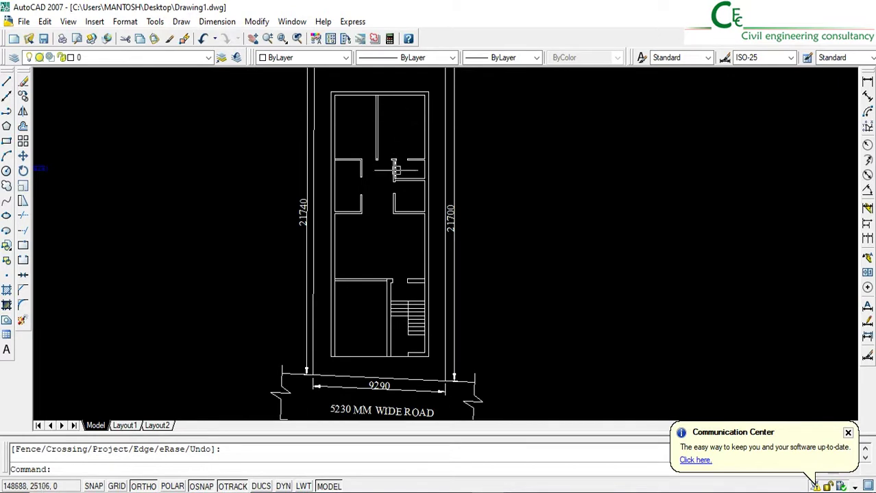
# Copy the entire building floor plan about 14,700 mm horizontally to the right of the plot.
pyautogui.click(327, 81)
pyautogui.click(432, 361)
pyautogui.click(24, 97)
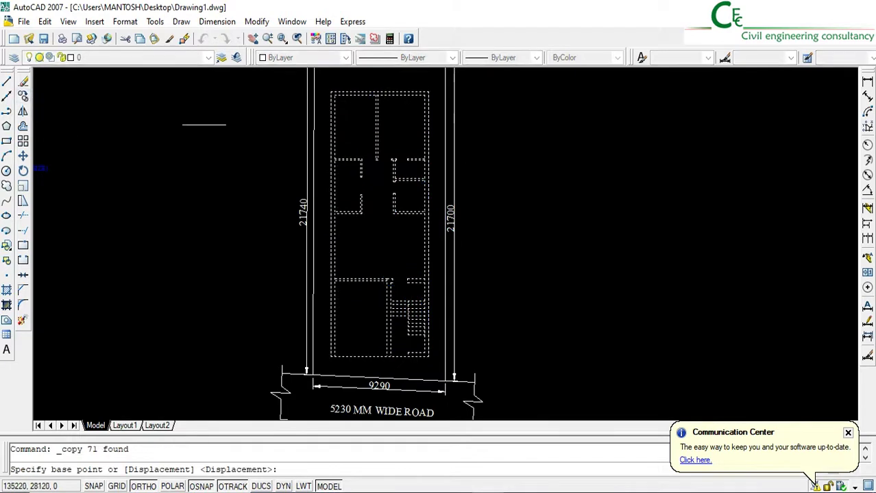
pyautogui.click(322, 137)
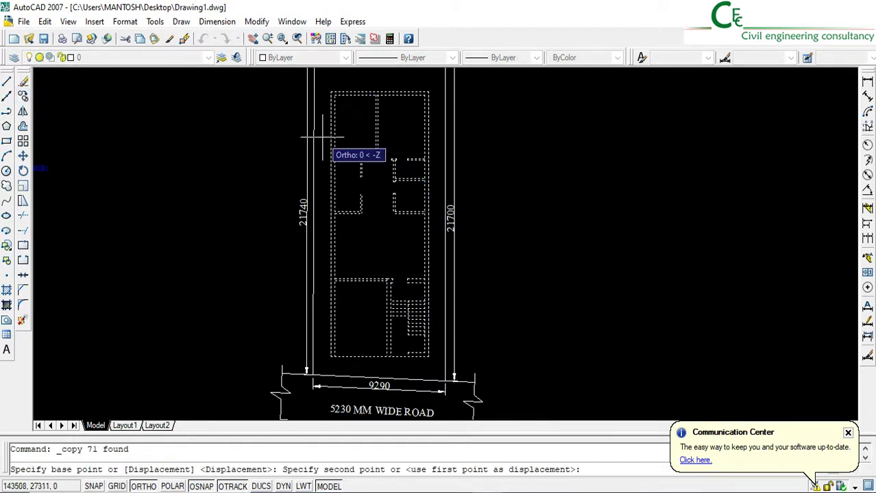
pyautogui.click(531, 151)
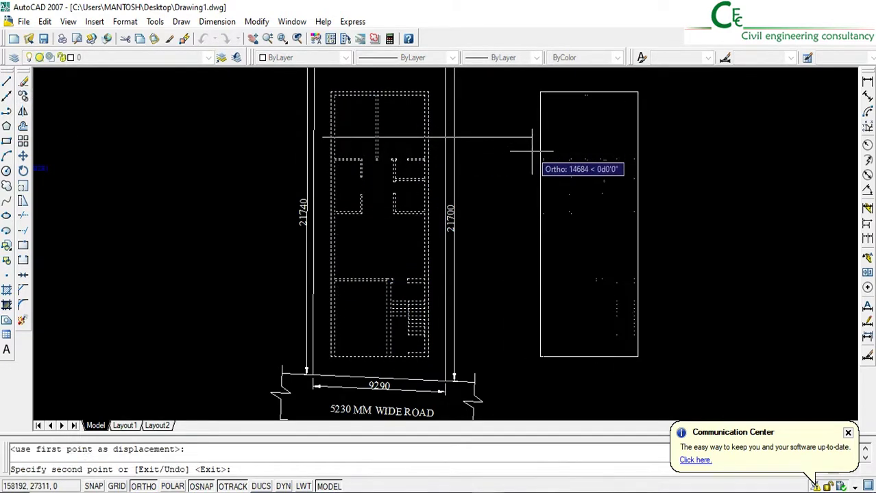
pyautogui.press('Return')
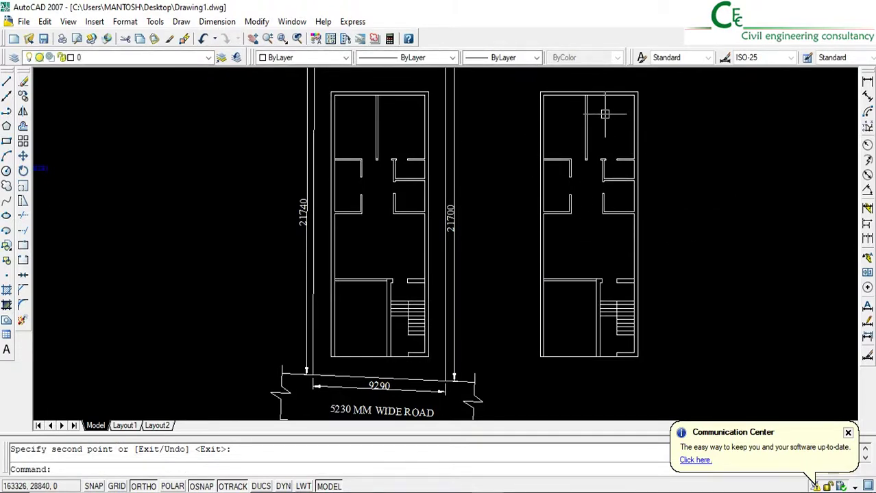
# Erase the two partition lines between the upper rooms in the copied plan.
pyautogui.scroll(4, 599, 109)
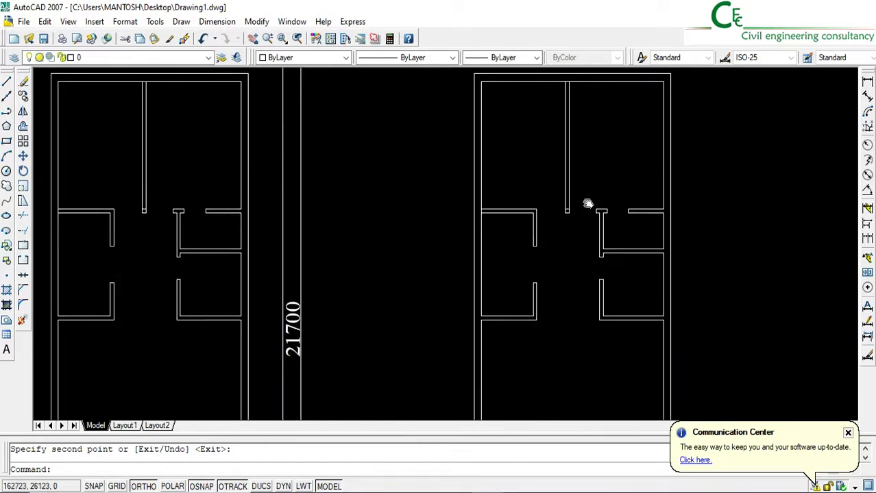
pyautogui.scroll(-1, 587, 201)
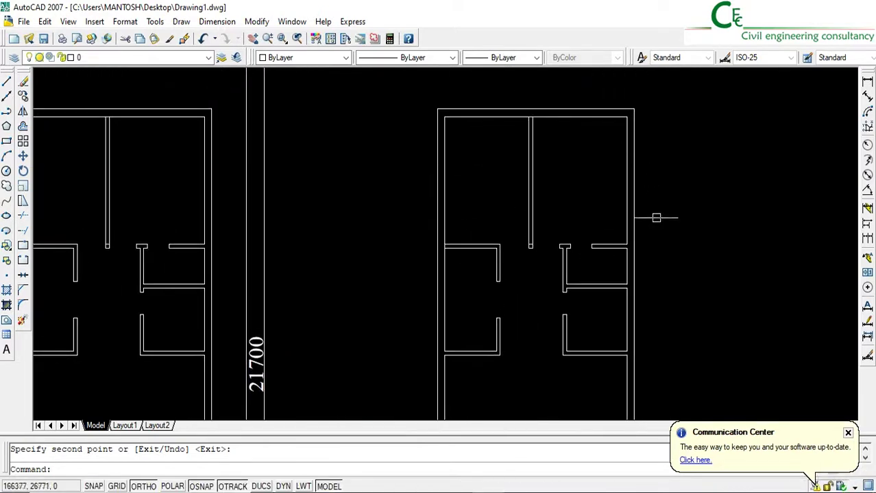
pyautogui.click(553, 171)
pyautogui.click(478, 152)
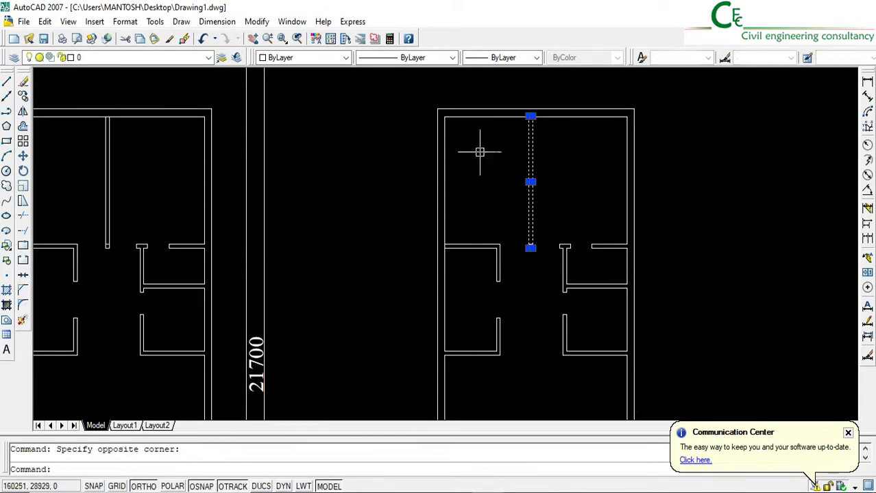
pyautogui.click(23, 81)
# Draw a short vertical line closing the right end of the leftover wall stub in the copied plan.
pyautogui.scroll(2, 536, 274)
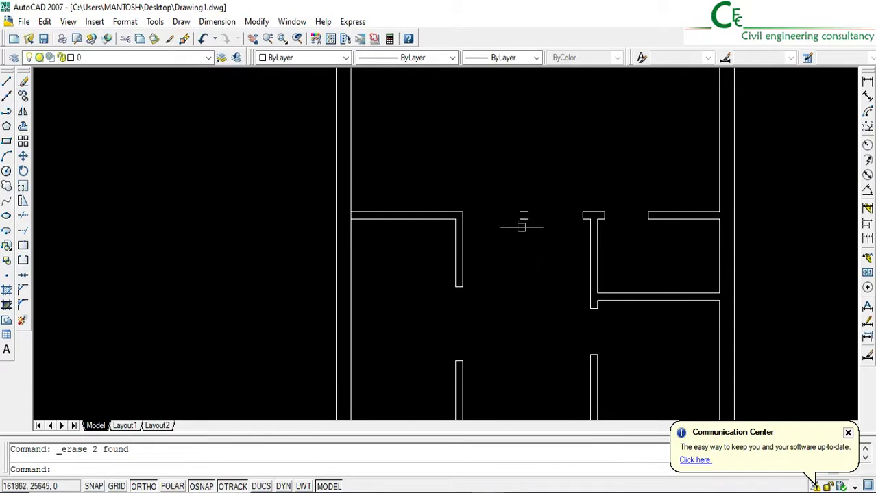
pyautogui.scroll(1, 522, 227)
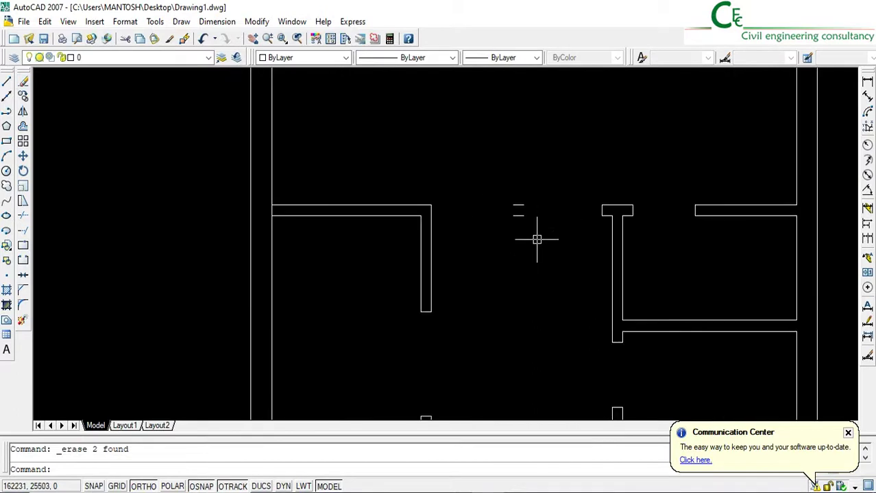
pyautogui.click(7, 81)
pyautogui.click(523, 216)
pyautogui.click(523, 205)
pyautogui.press('Return')
# Extend both lines of the upper-left horizontal wall in the copied plan to the new closing line.
pyautogui.click(22, 231)
pyautogui.press('Return')
pyautogui.click(407, 216)
pyautogui.click(432, 206)
pyautogui.press('Return')
# Erase the two short leftover stub lines overlapping the right end of the extended wall in the copied plan.
pyautogui.click(483, 188)
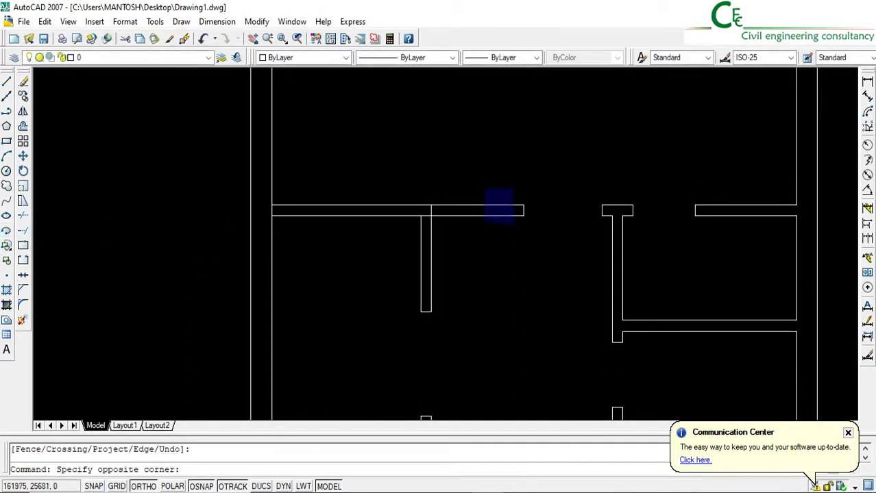
pyautogui.click(521, 226)
pyautogui.click(503, 199)
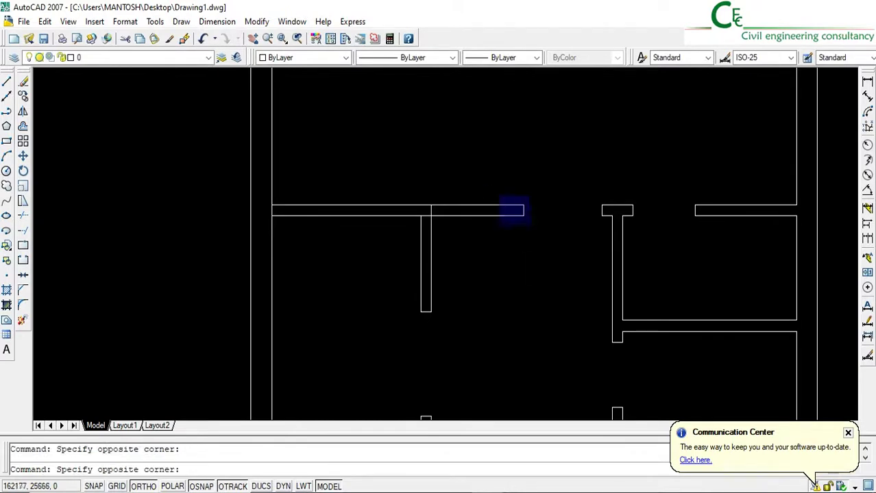
pyautogui.click(526, 220)
pyautogui.scroll(8, 515, 211)
pyautogui.keyDown('shift'); pyautogui.click(553, 209); pyautogui.keyUp('shift')
pyautogui.click(23, 81)
pyautogui.scroll(-8, 504, 230)
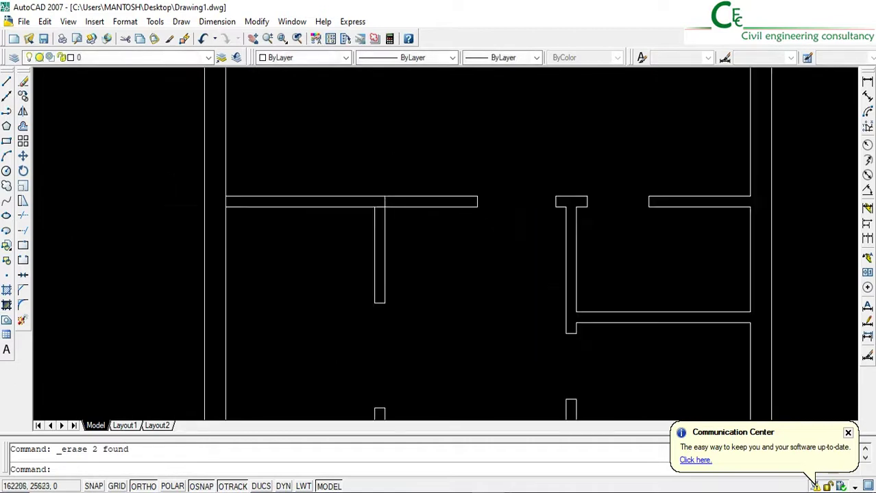
pyautogui.moveTo(542, 245); pyautogui.dragTo(529, 252, button='middle')
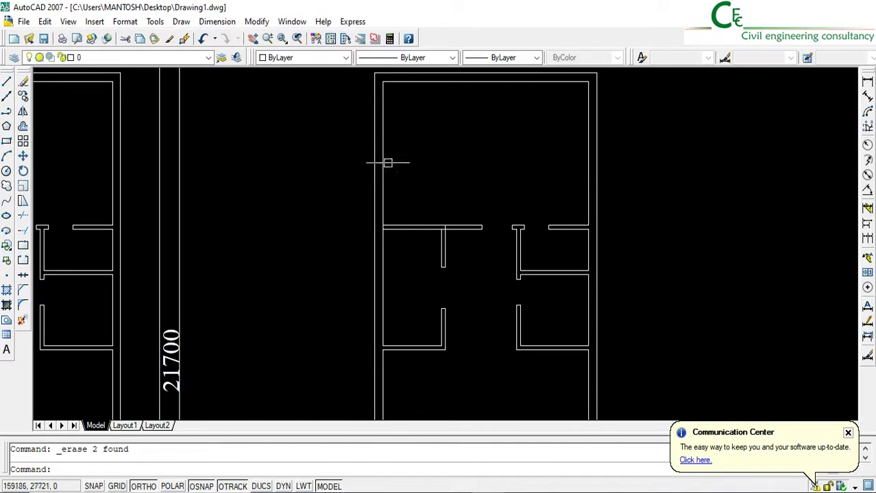
pyautogui.moveTo(549, 262); pyautogui.dragTo(574, 203, button='middle')
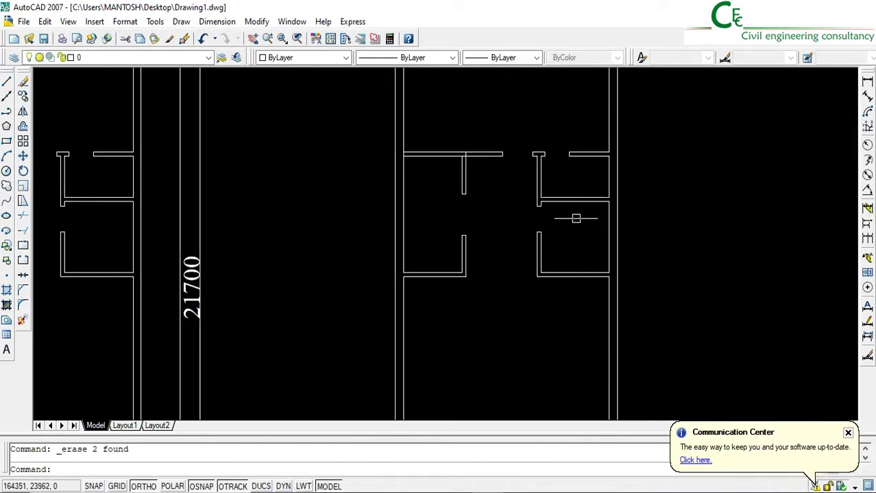
# Erase the vertical partition pieces and the lower wall of the left room in the copied plan.
pyautogui.moveTo(523, 245); pyautogui.dragTo(498, 221, button='middle')
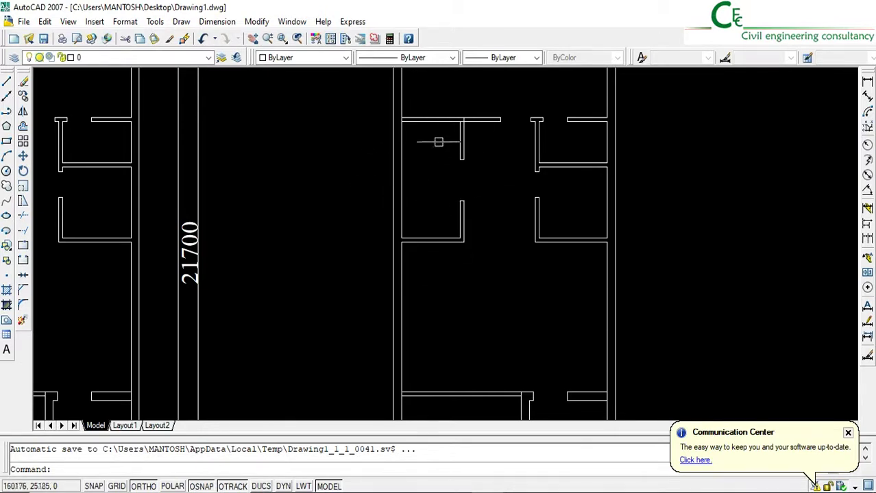
pyautogui.click(494, 255)
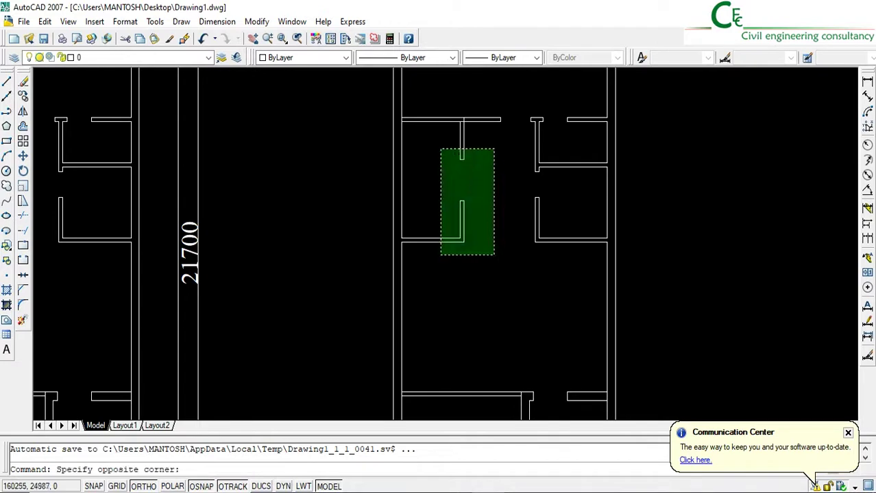
pyautogui.click(440, 149)
pyautogui.click(23, 81)
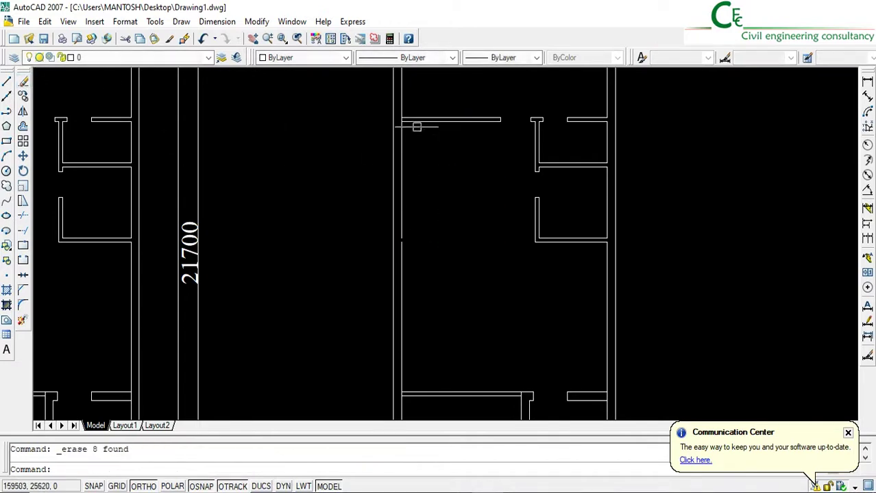
# Offset the left room's upper wall line 1200 downward and the left outer wall's inner line 1200 inward.
pyautogui.click(22, 126)
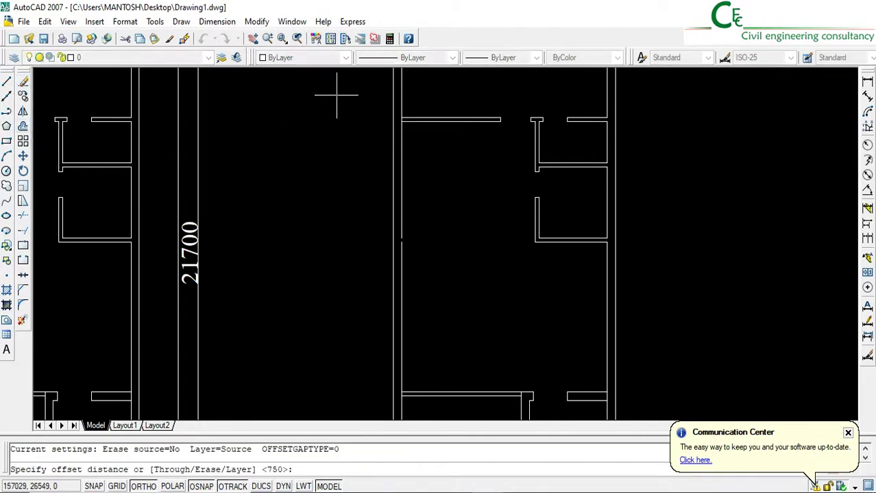
pyautogui.write('1200')
pyautogui.press('Return')
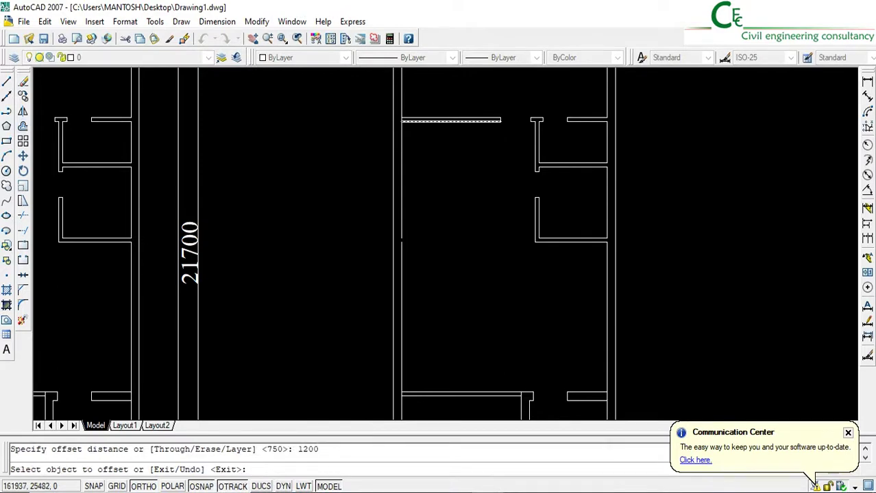
pyautogui.click(470, 123)
pyautogui.click(411, 198)
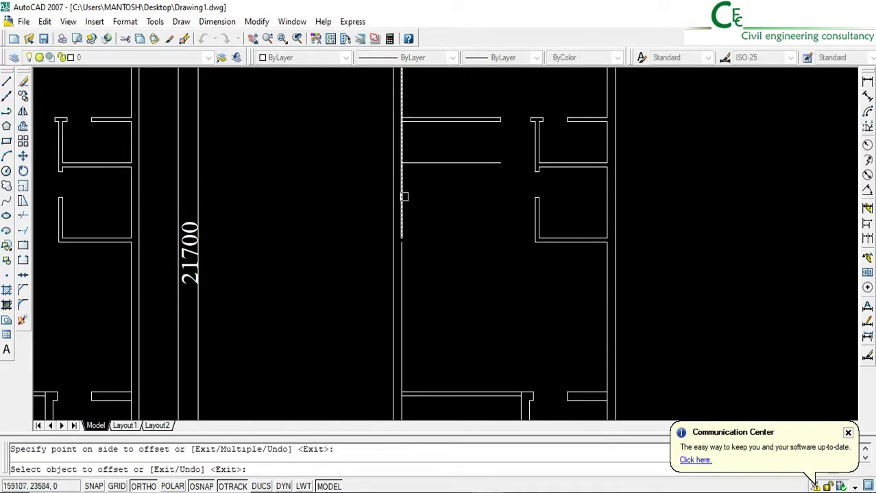
pyautogui.click(449, 196)
pyautogui.press('Return')
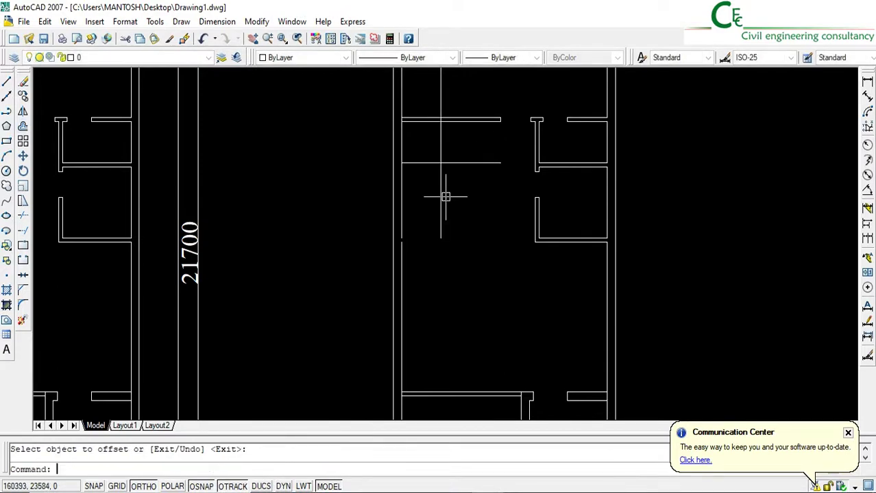
# Offset the new horizontal line downward six times at 250 spacing to form the side flight's treads.
pyautogui.click(23, 126)
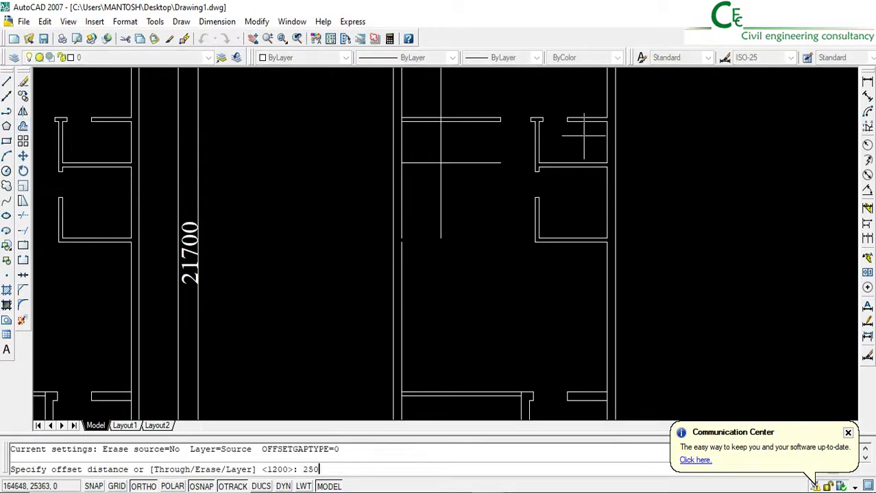
pyautogui.write('250')
pyautogui.press('Return')
pyautogui.scroll(2, 460, 133)
pyautogui.click(449, 177)
pyautogui.click(438, 195)
pyautogui.click(453, 188)
pyautogui.click(446, 202)
pyautogui.click(453, 201)
pyautogui.click(453, 243)
pyautogui.click(455, 213)
pyautogui.click(454, 212)
pyautogui.click(449, 236)
pyautogui.click(451, 224)
pyautogui.click(453, 237)
pyautogui.click(453, 248)
pyautogui.click(452, 248)
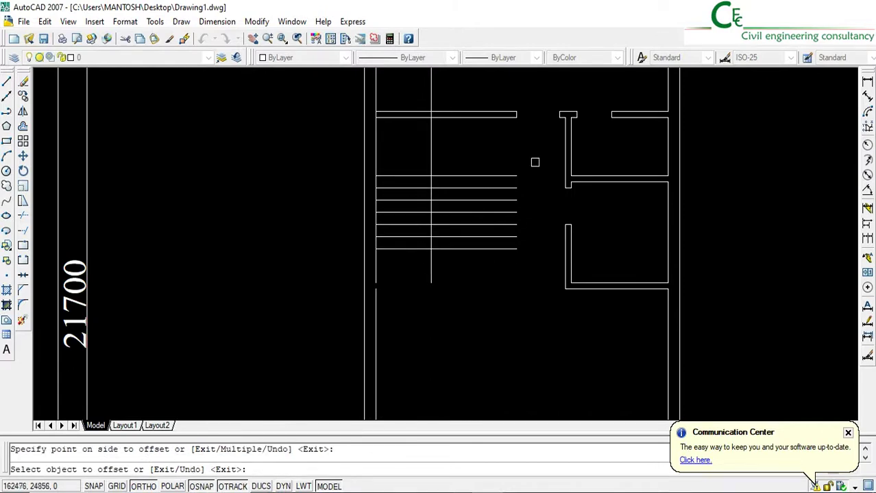
# Offset the new vertical line to the right six times at 250 spacing to form the treads of the other flights.
pyautogui.click(430, 157)
pyautogui.click(485, 169)
pyautogui.click(443, 165)
pyautogui.click(458, 166)
pyautogui.click(455, 166)
pyautogui.click(466, 163)
pyautogui.click(466, 164)
pyautogui.click(477, 164)
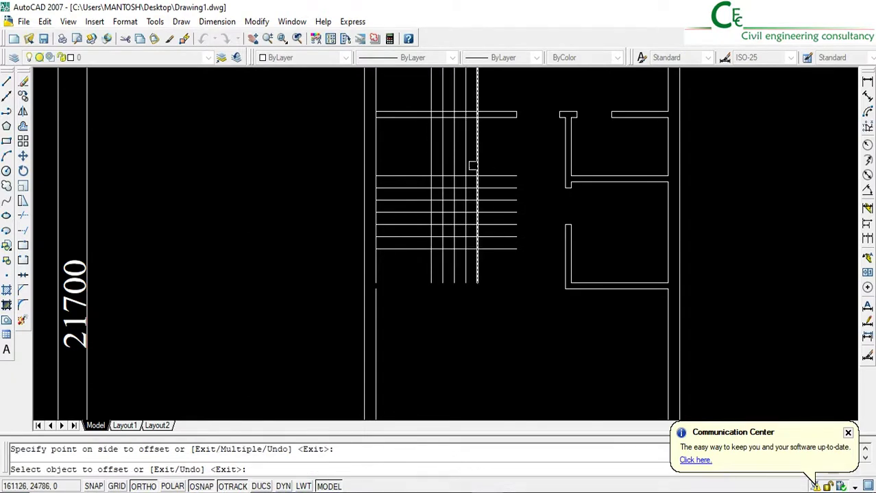
pyautogui.click(477, 164)
pyautogui.click(486, 165)
pyautogui.click(488, 161)
pyautogui.click(500, 161)
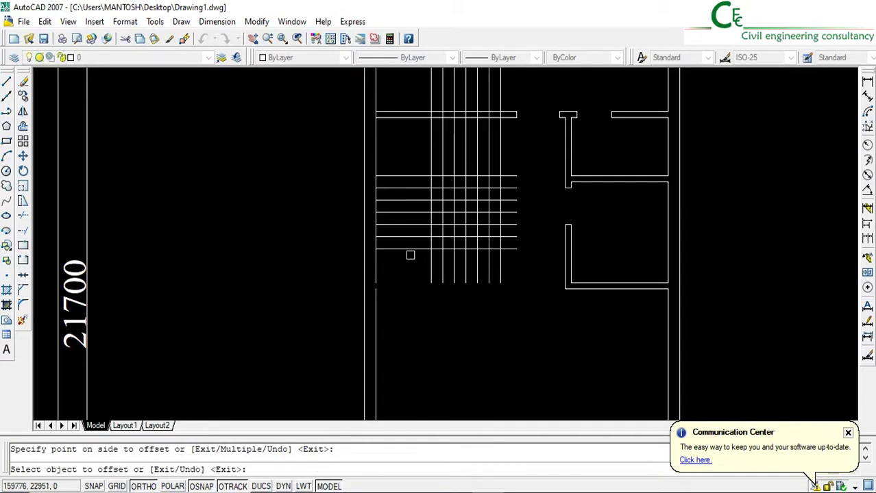
# Offset the lowest horizontal tread line 1200 downward to form the lower edge of the staircase.
pyautogui.click(22, 127)
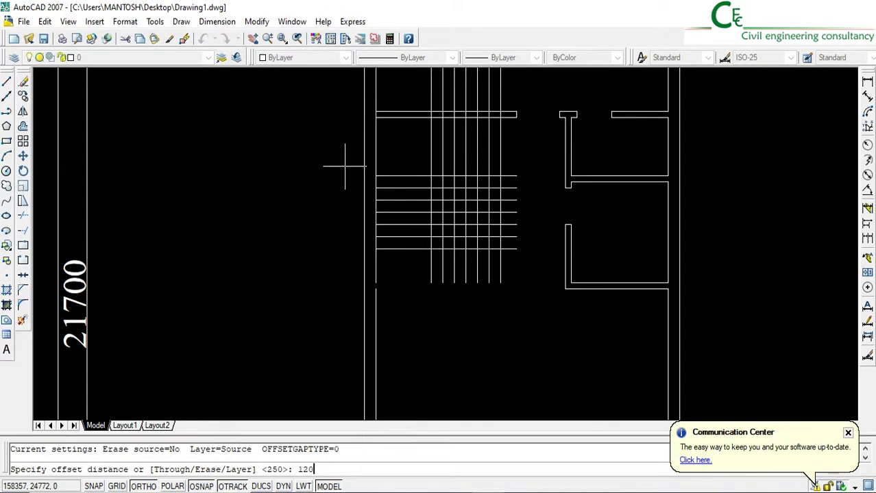
pyautogui.write('1200')
pyautogui.press('Return')
pyautogui.click(410, 248)
pyautogui.click(423, 313)
pyautogui.press('Return')
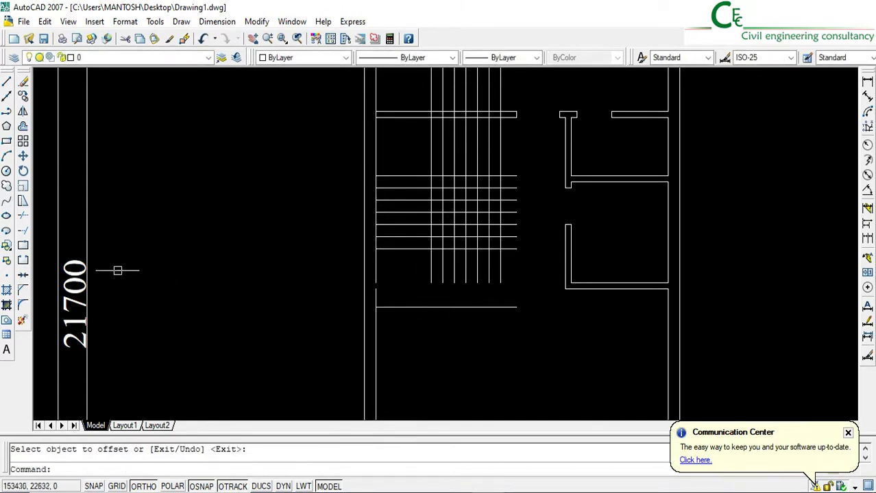
# Extend all the vertical tread lines down to the staircase's lower edge line.
pyautogui.click(23, 232)
pyautogui.click(510, 307)
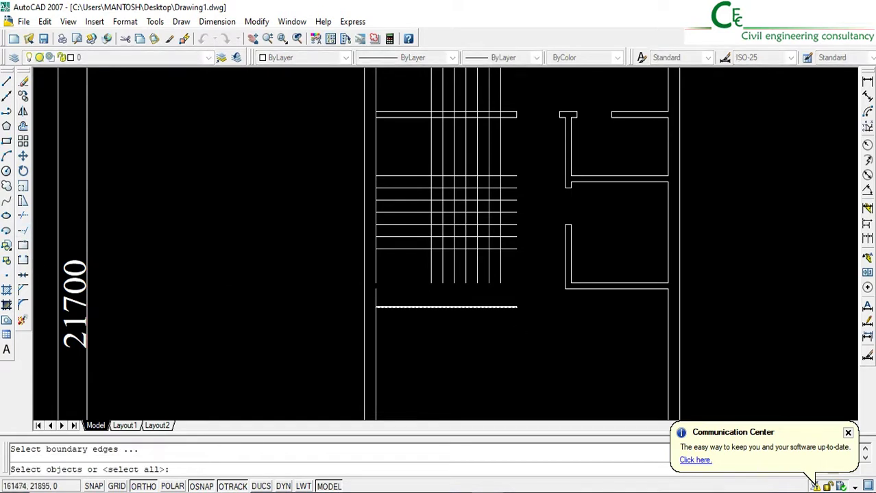
pyautogui.click(479, 308)
pyautogui.click(522, 295)
pyautogui.click(411, 273)
pyautogui.press('Return')
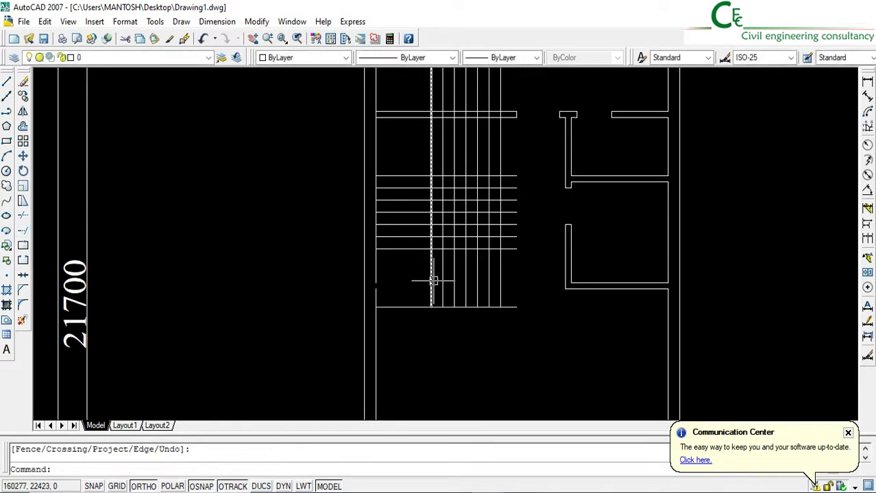
# Trim the crossing tread lines out of the stairwell, using the first vertical line and the outermost horizontal tread lines as cutting edges.
pyautogui.click(22, 217)
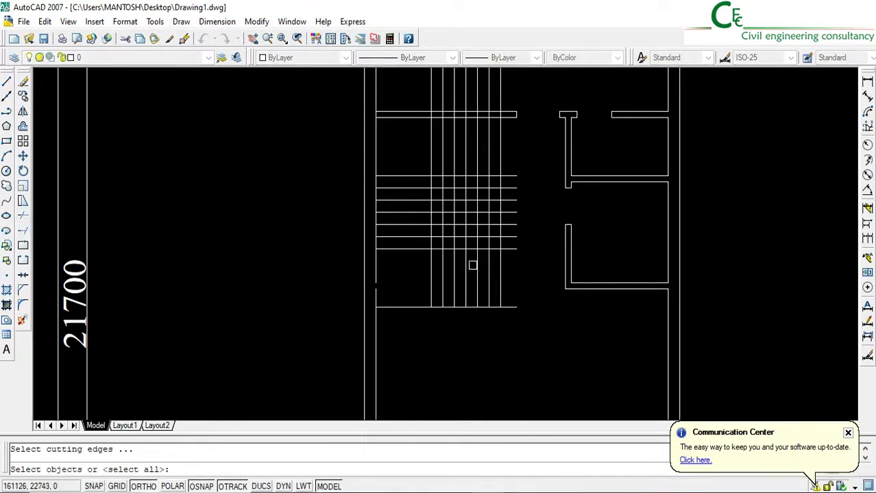
pyautogui.click(508, 249)
pyautogui.click(428, 245)
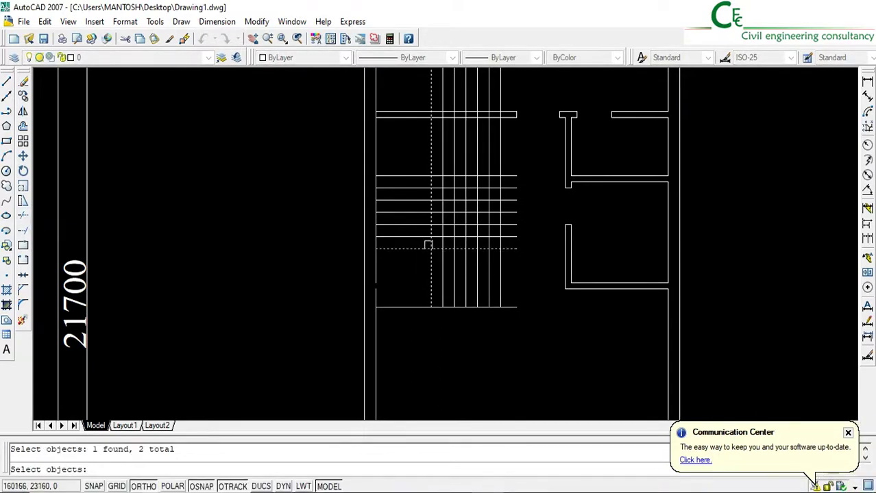
pyautogui.click(441, 176)
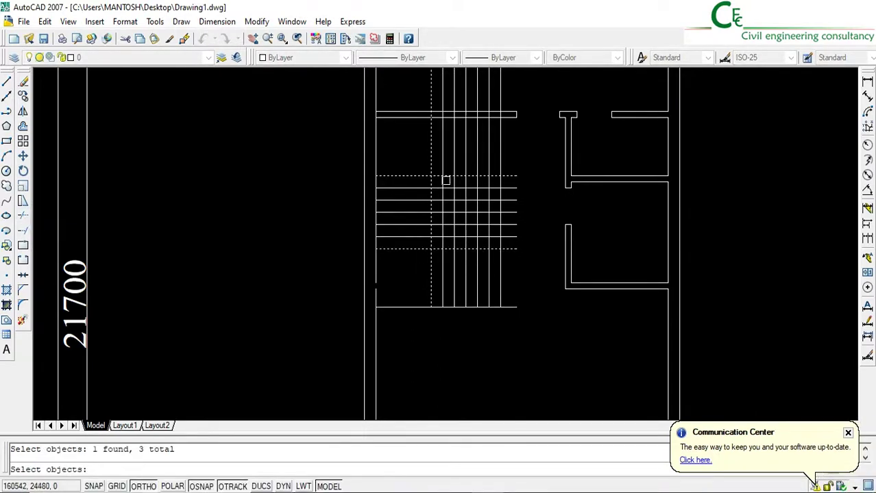
pyautogui.press('Return')
pyautogui.click(529, 241)
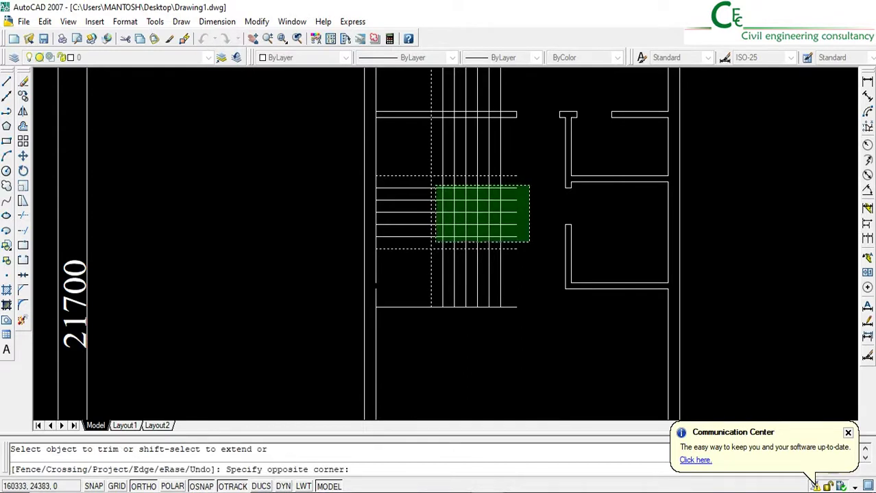
pyautogui.click(438, 185)
pyautogui.press('Return')
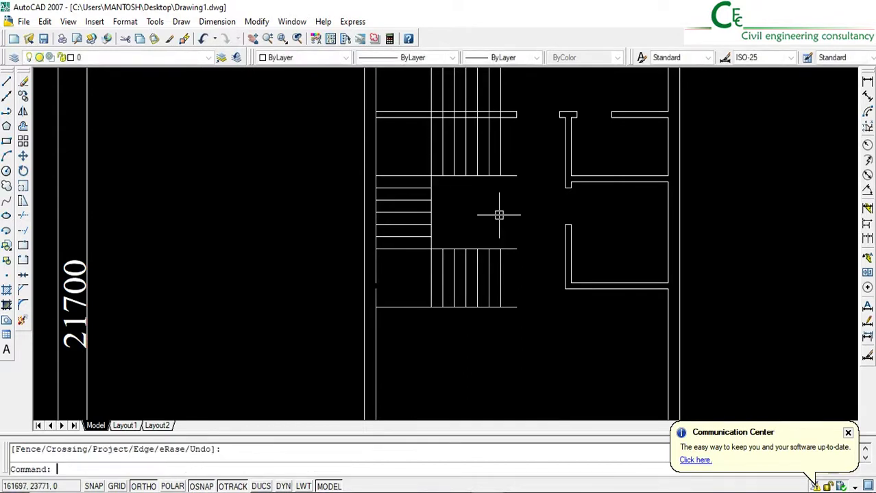
# Trim the three horizontal stair lines where they overhang beyond the last vertical tread.
pyautogui.click(22, 216)
pyautogui.press('Return')
pyautogui.click(510, 306)
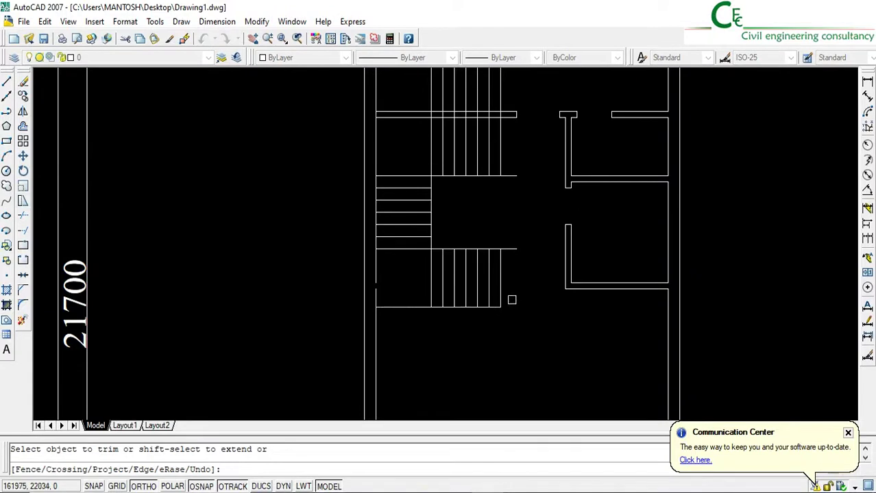
pyautogui.click(508, 250)
pyautogui.click(511, 176)
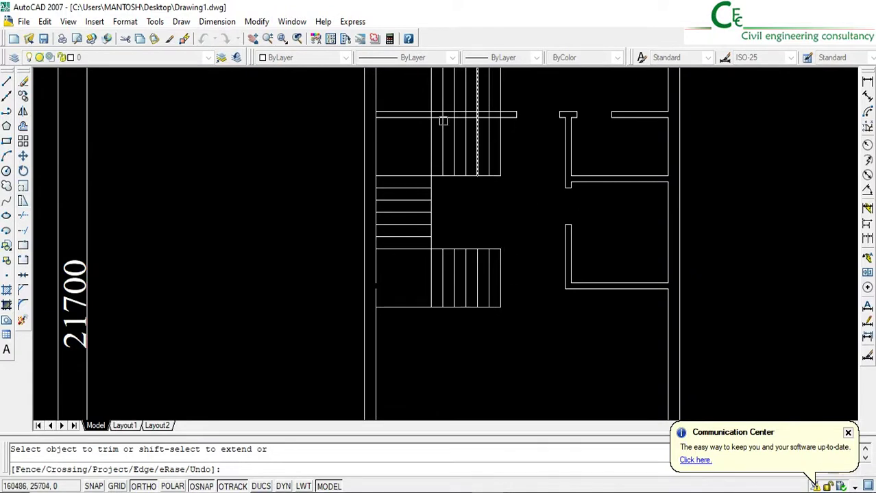
pyautogui.click(22, 216)
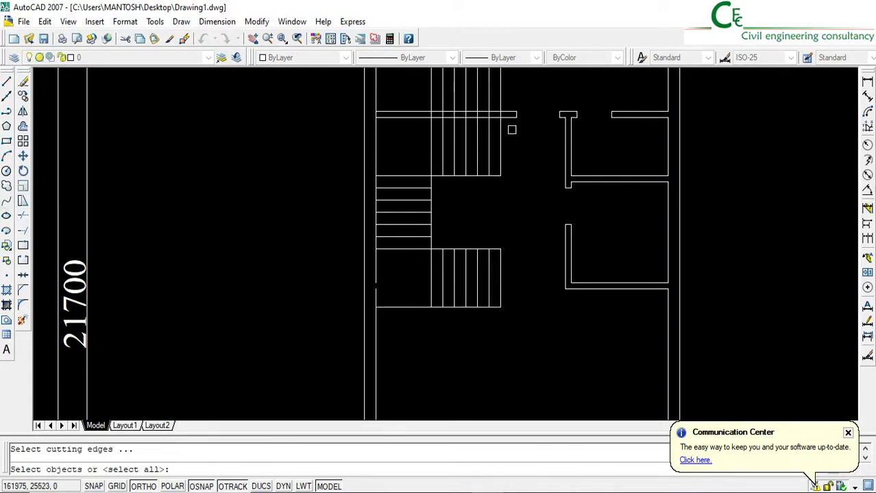
pyautogui.press('Return')
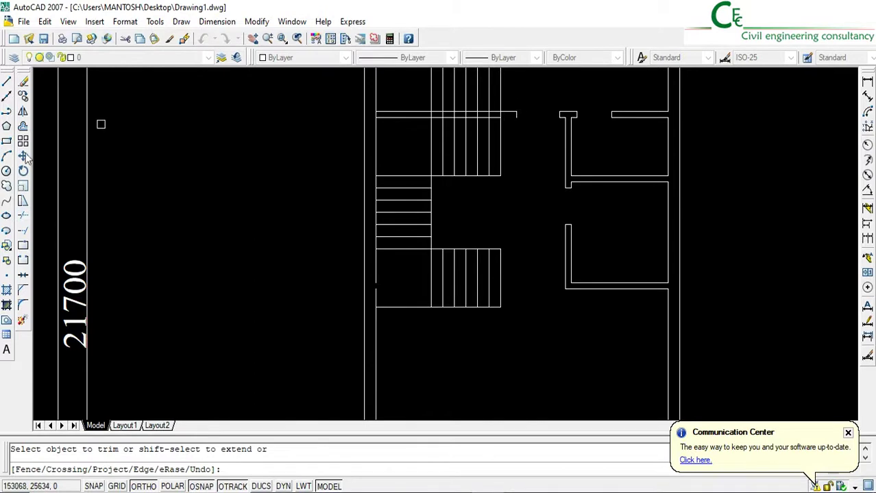
pyautogui.press('Escape')
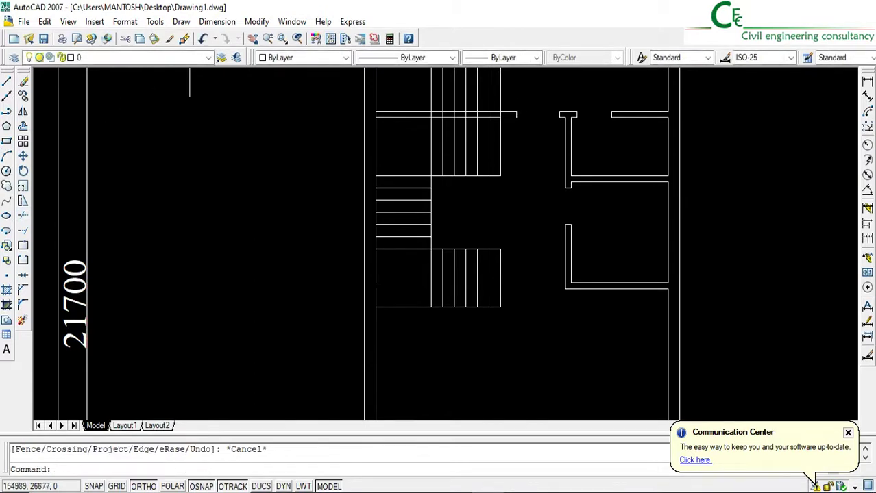
pyautogui.click(203, 39)
# Trim the vertical tread lines above the staircase at the lower line of the upper-left horizontal wall.
pyautogui.click(22, 216)
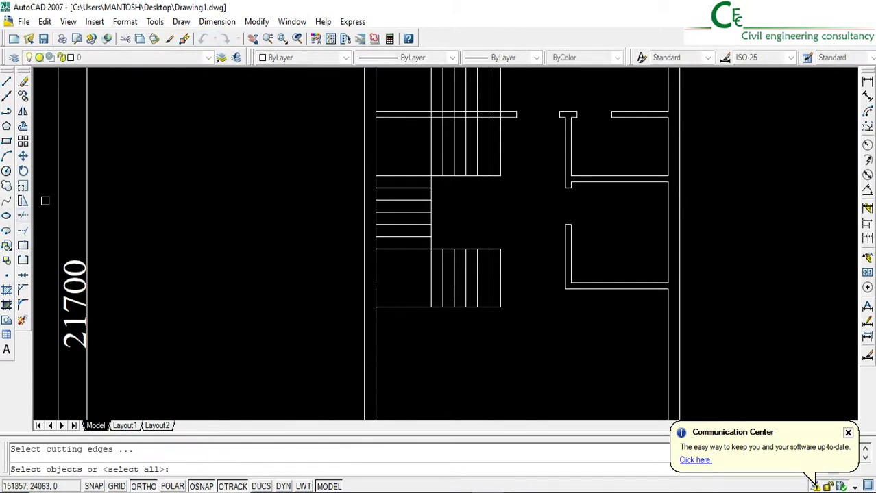
pyautogui.click(505, 115)
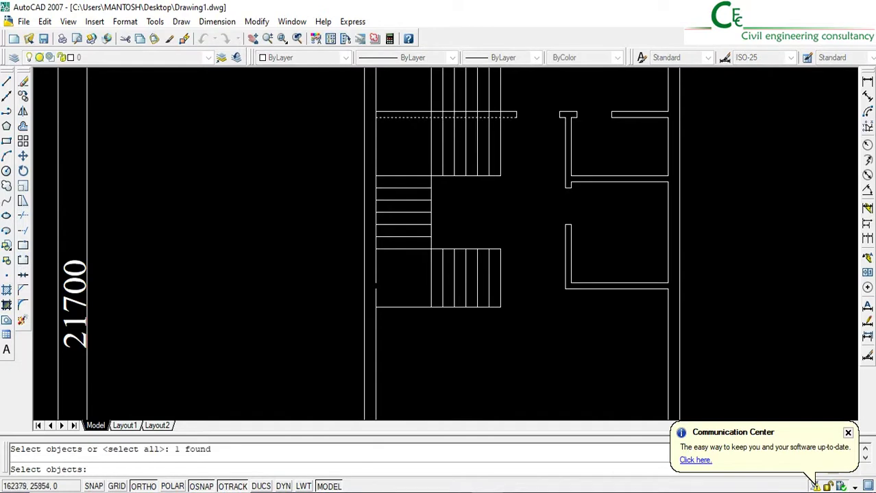
pyautogui.press('Return')
pyautogui.click(526, 98)
pyautogui.click(408, 78)
pyautogui.press('Return')
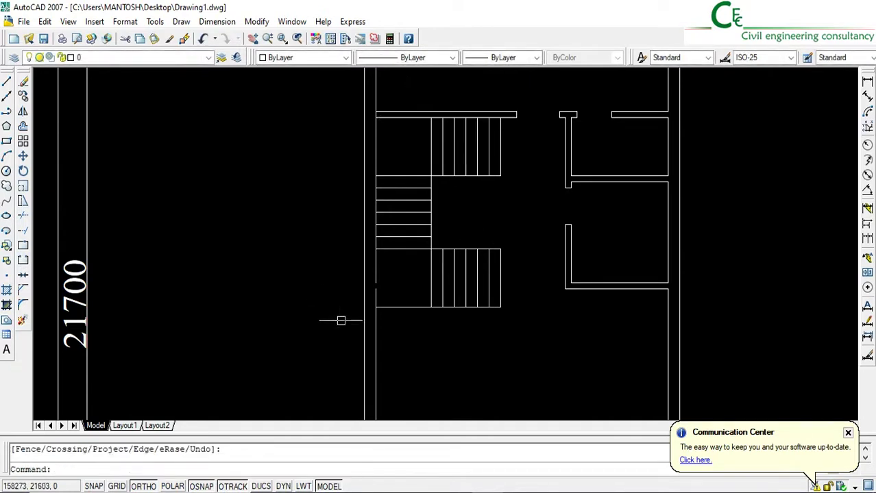
# Fillet the lower segment of the left wall's inner line with the staircase's lower edge, and extend the upper segment to close the gap.
pyautogui.moveTo(418, 329); pyautogui.dragTo(390, 288, button='middle')
pyautogui.click(414, 262)
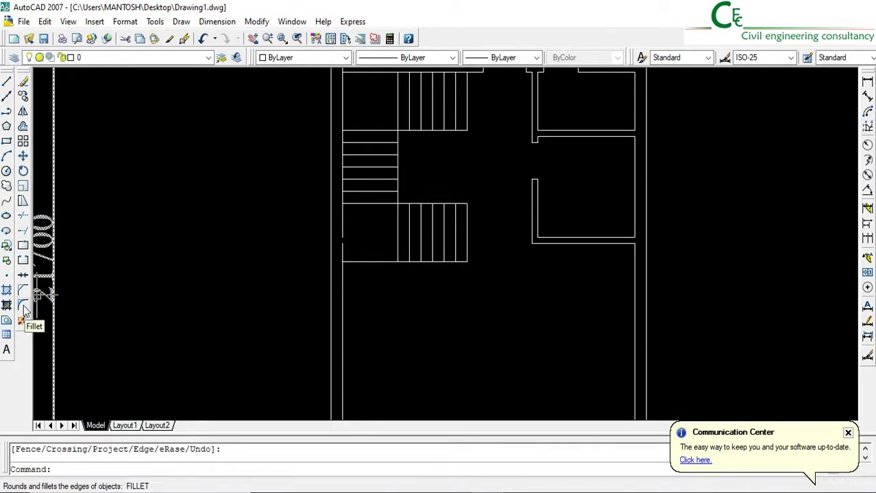
pyautogui.click(24, 310)
pyautogui.click(341, 289)
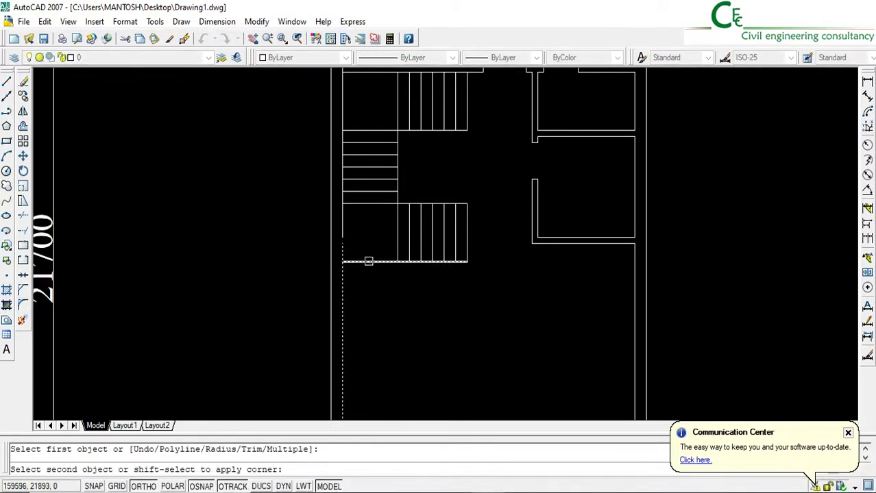
pyautogui.click(368, 261)
pyautogui.click(24, 244)
pyautogui.press('Return')
pyautogui.press('Return')
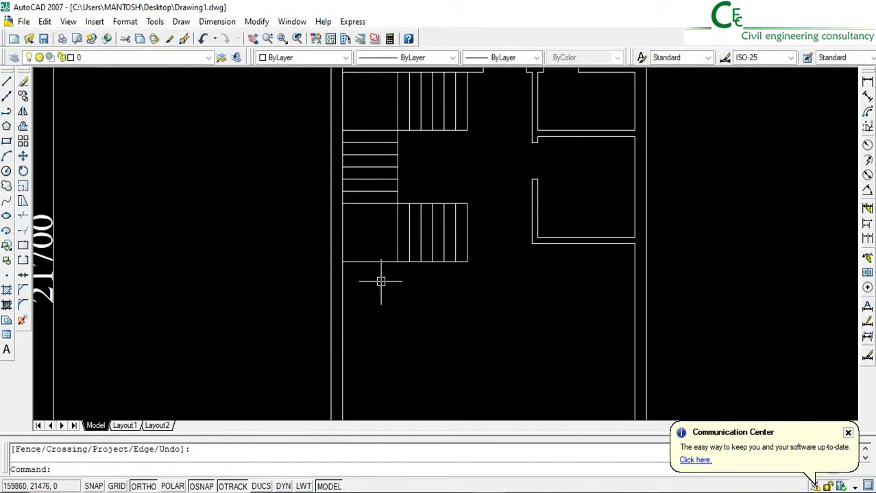
# Offset the lower edge of the U-shaped staircase 125 downward to form a wall.
pyautogui.moveTo(359, 191); pyautogui.dragTo(343, 239, button='middle')
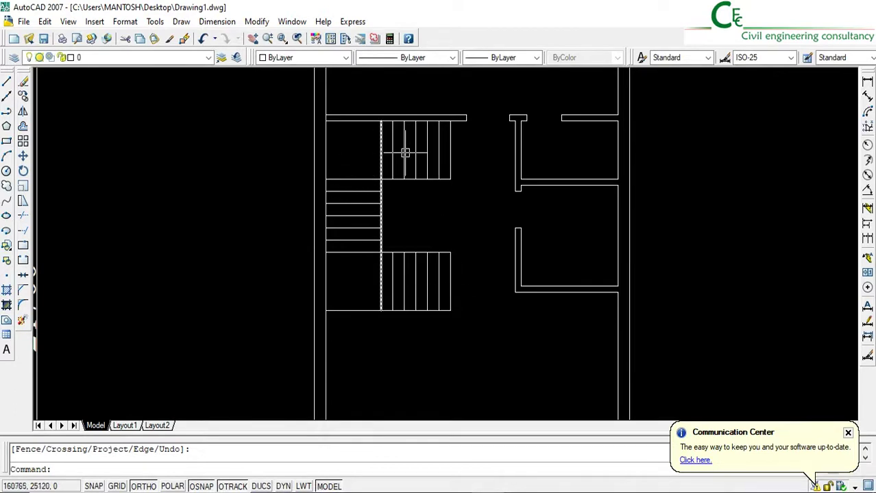
pyautogui.scroll(-2, 473, 159)
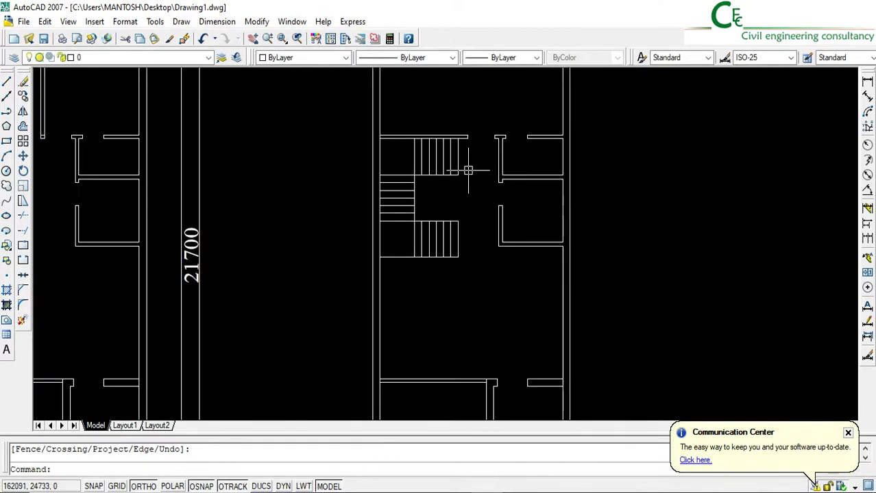
pyautogui.click(23, 127)
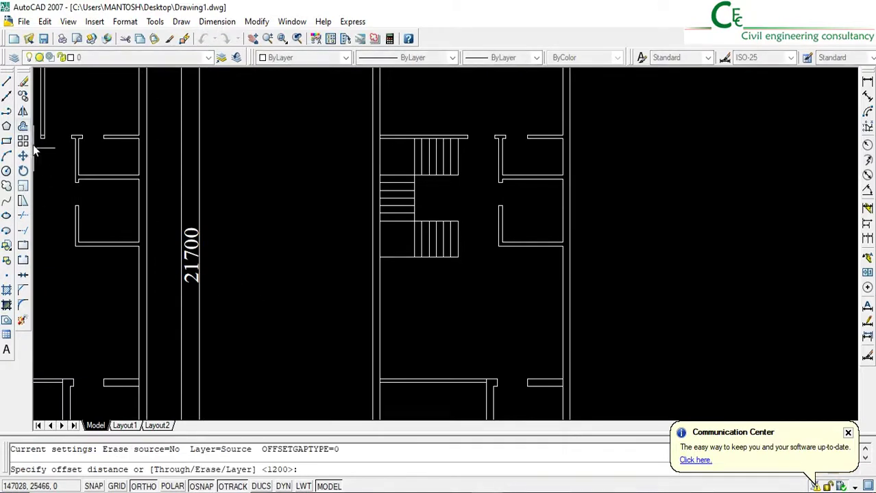
pyautogui.write('12')
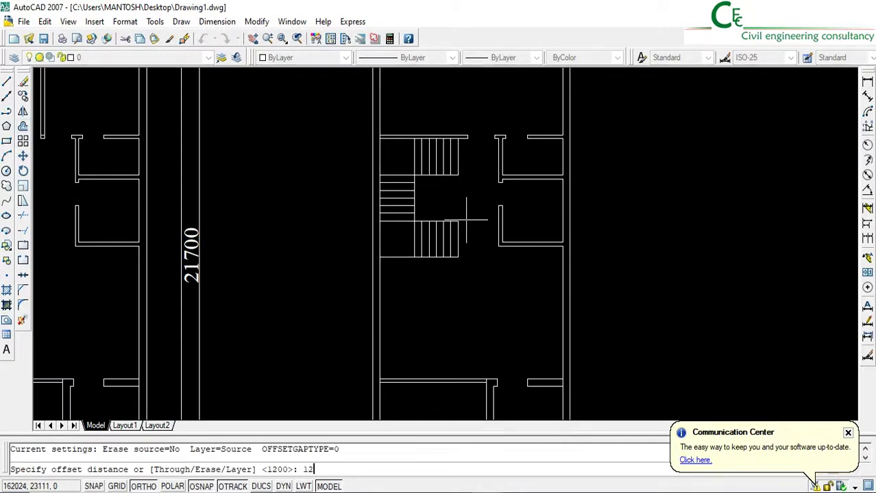
pyautogui.write('5')
pyautogui.press('Return')
pyautogui.scroll(1, 435, 288)
pyautogui.click(385, 245)
pyautogui.click(385, 285)
pyautogui.press('Return')
# Extend the lower flight's outermost vertical tread line down to the offset line to close the wall end.
pyautogui.click(24, 230)
pyautogui.press('Return')
pyautogui.press('Return')
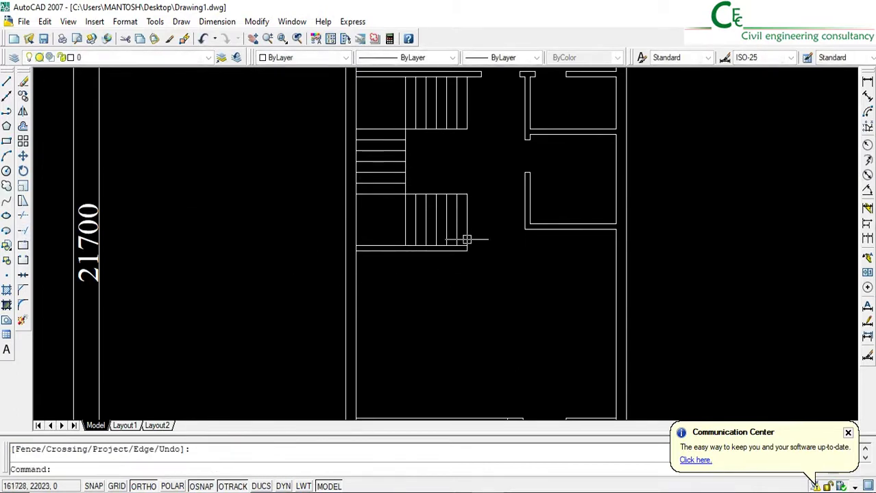
# Draw a horizontal construction line through the lower end corner of the wall below the staircase.
pyautogui.moveTo(517, 274); pyautogui.dragTo(412, 268, button='middle')
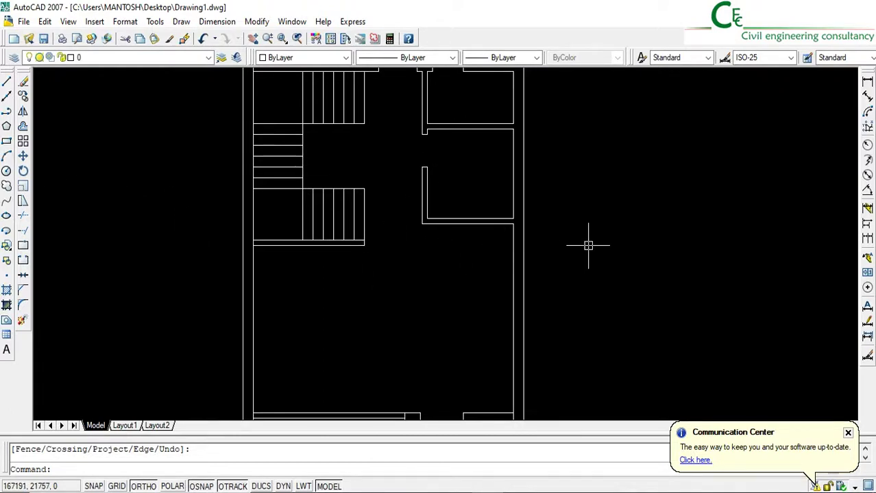
pyautogui.click(6, 98)
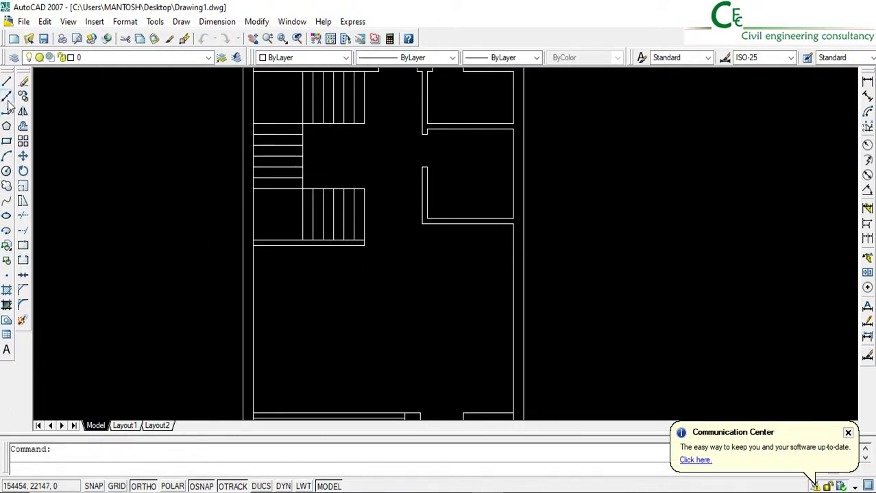
pyautogui.click(364, 244)
pyautogui.click(575, 254)
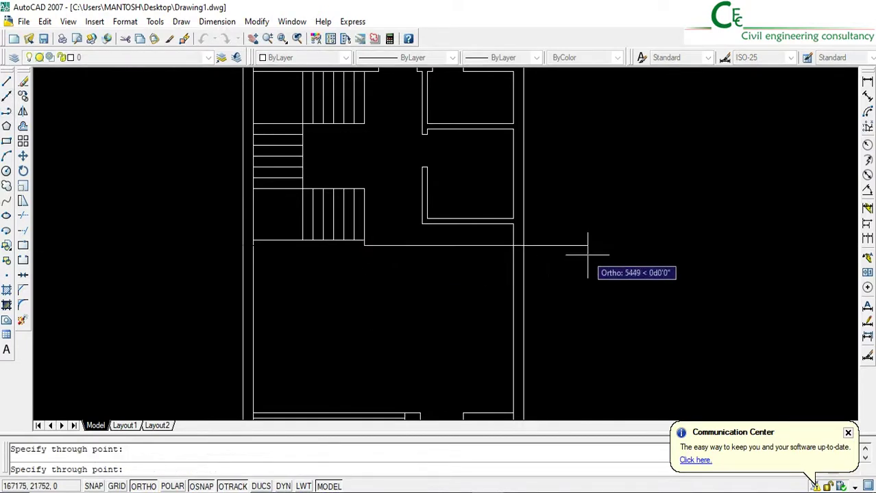
pyautogui.press('Return')
# Stretch the lower wall of the small room opposite the staircase down to the horizontal construction line.
pyautogui.click(24, 200)
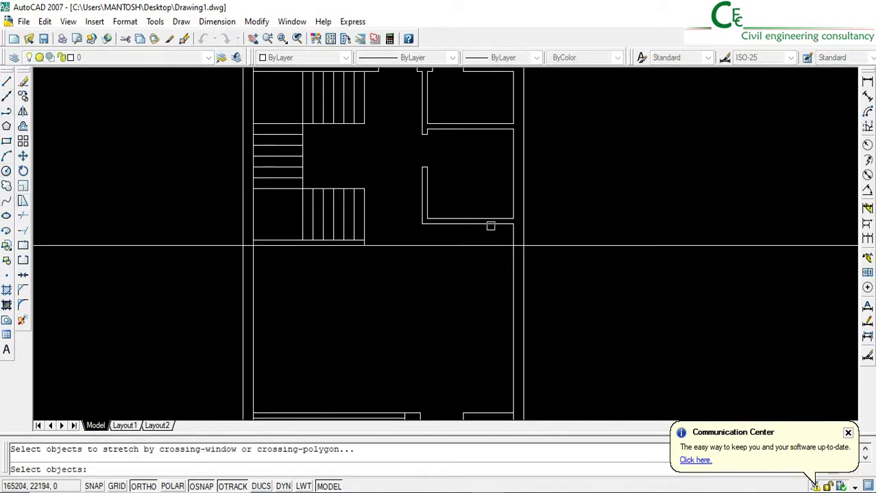
pyautogui.click(549, 233)
pyautogui.click(393, 203)
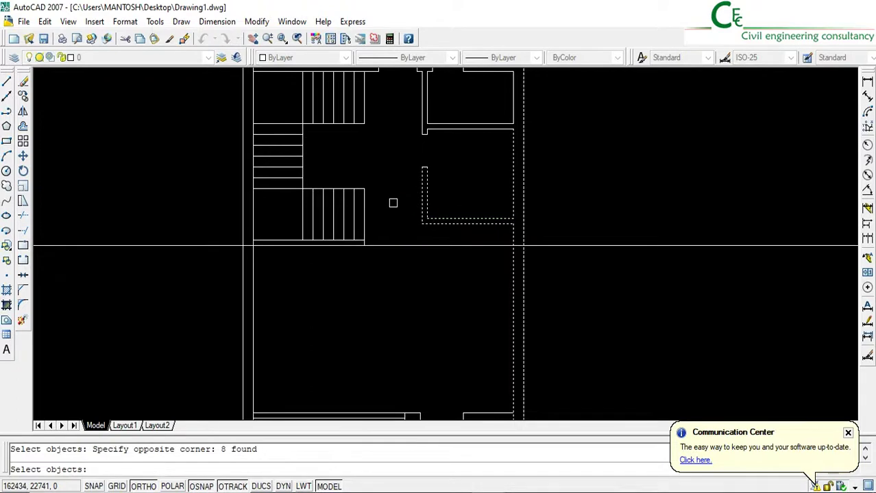
pyautogui.press('Return')
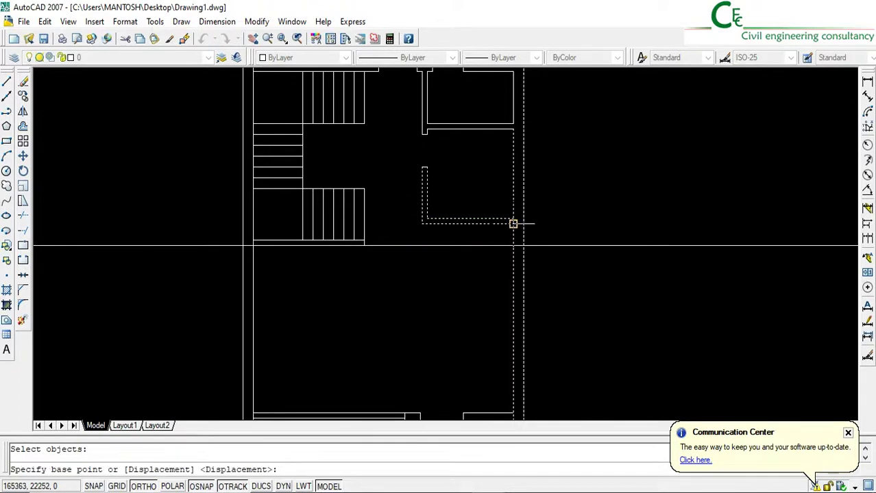
pyautogui.click(513, 223)
pyautogui.click(513, 243)
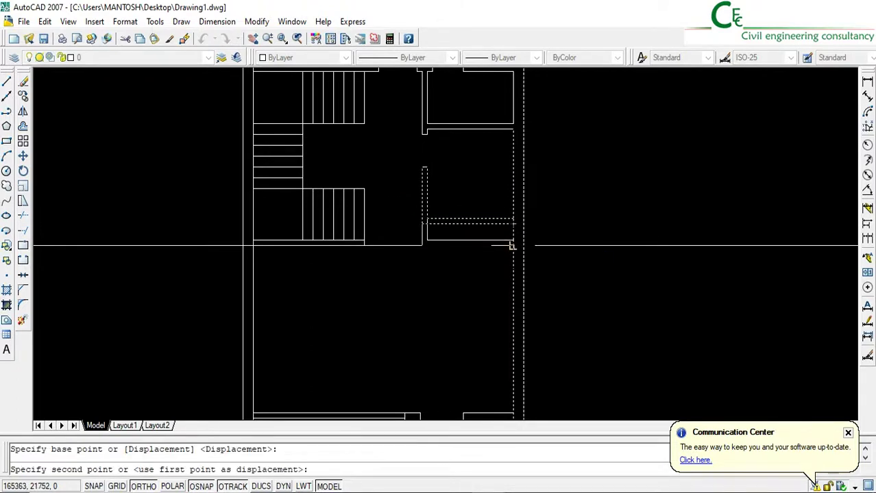
# Erase the horizontal construction line.
pyautogui.click(659, 285)
pyautogui.click(633, 206)
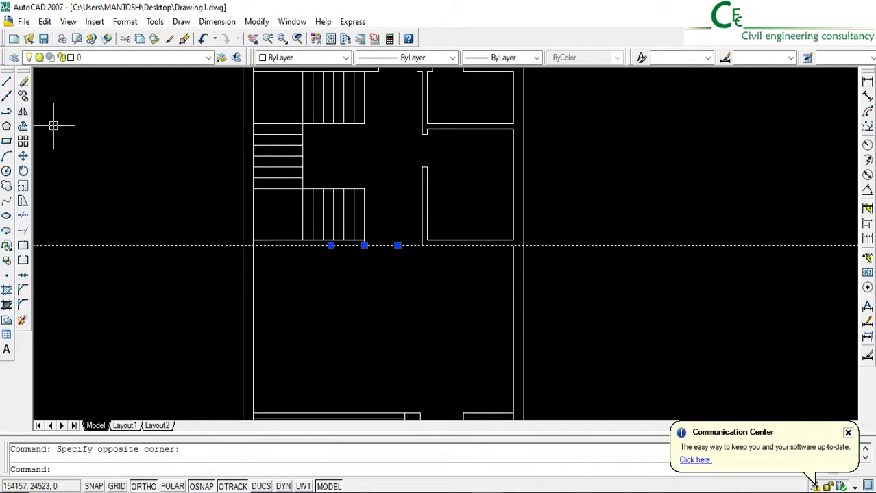
pyautogui.click(23, 81)
pyautogui.scroll(-3, 455, 244)
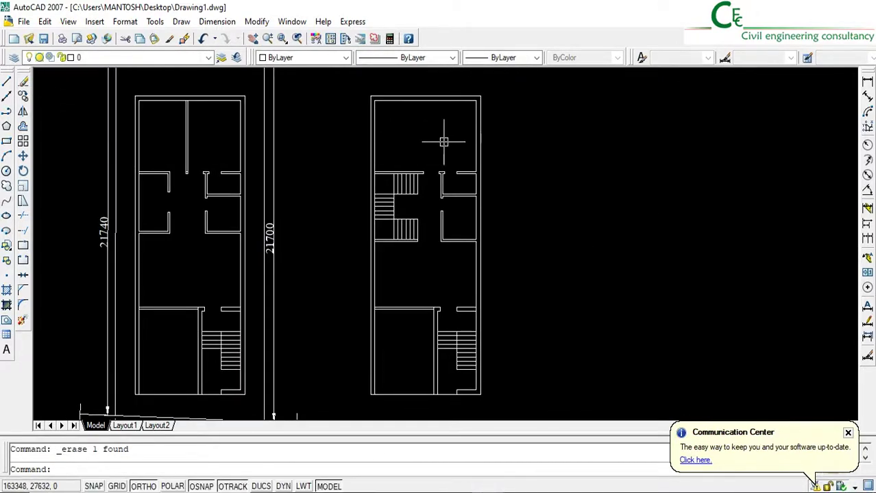
# Offset the bottom outer line of the floor plan 1200 upward across the lower-left room.
pyautogui.scroll(3, 414, 230)
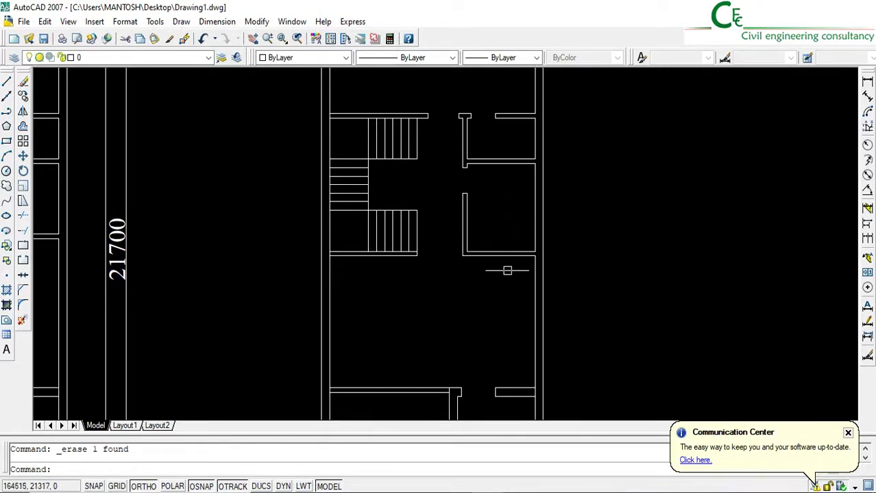
pyautogui.moveTo(511, 268); pyautogui.dragTo(522, 156, button='middle')
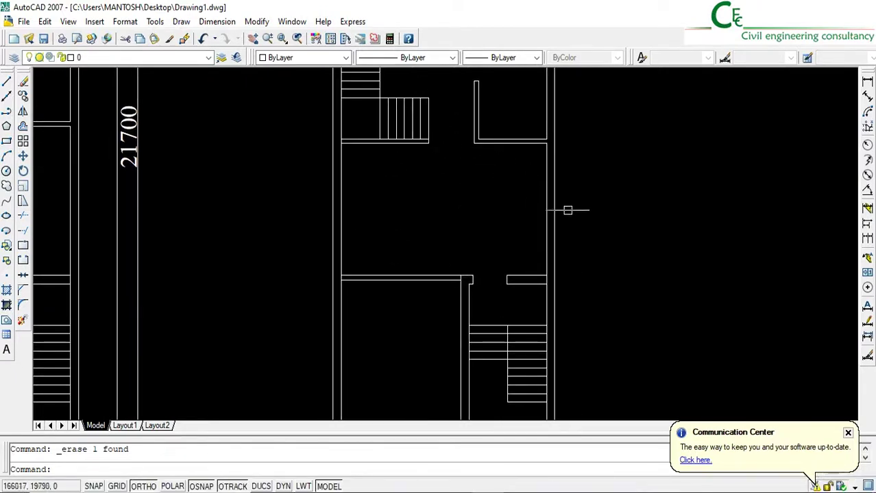
pyautogui.moveTo(417, 274); pyautogui.dragTo(431, 180, button='middle')
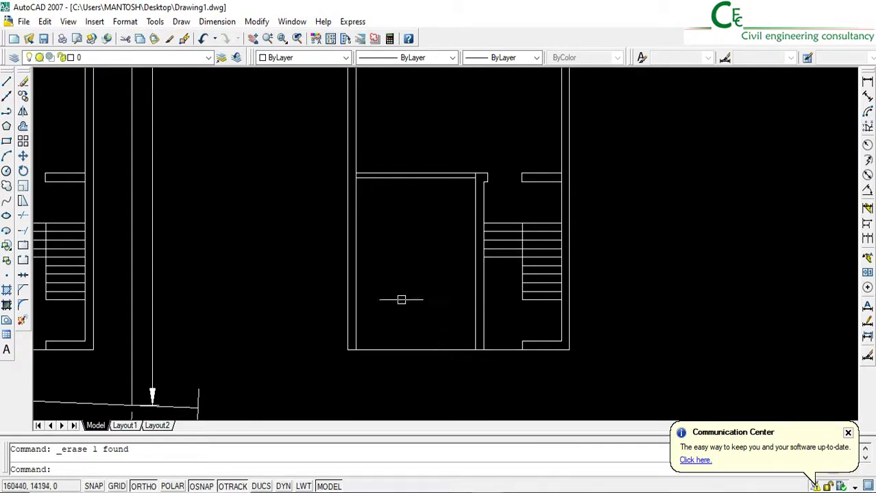
pyautogui.click(23, 126)
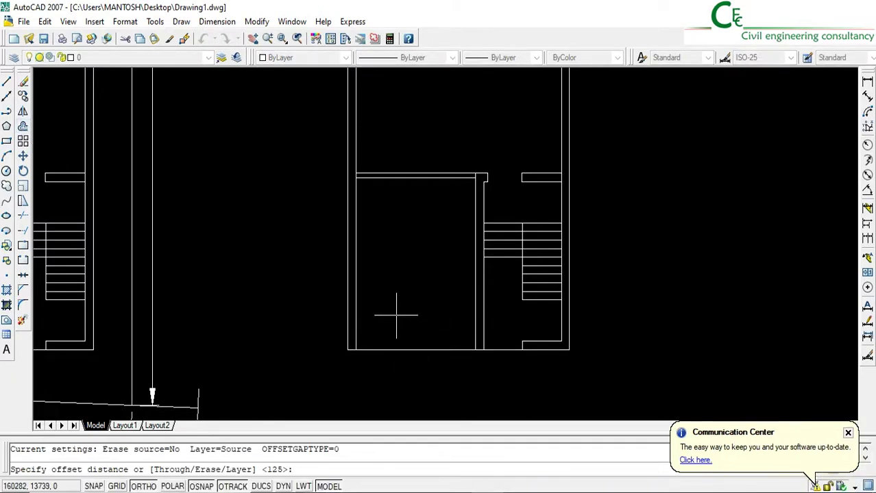
pyautogui.press('Return')
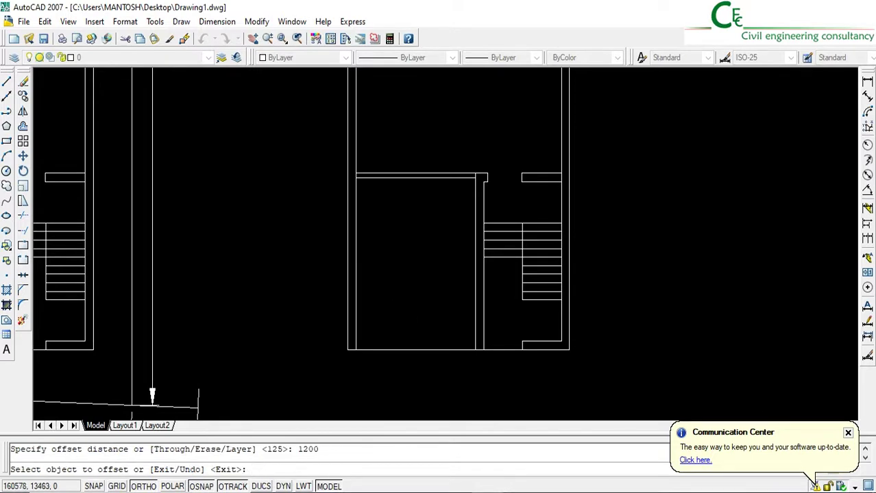
pyautogui.click(412, 349)
pyautogui.click(382, 265)
pyautogui.press('Return')
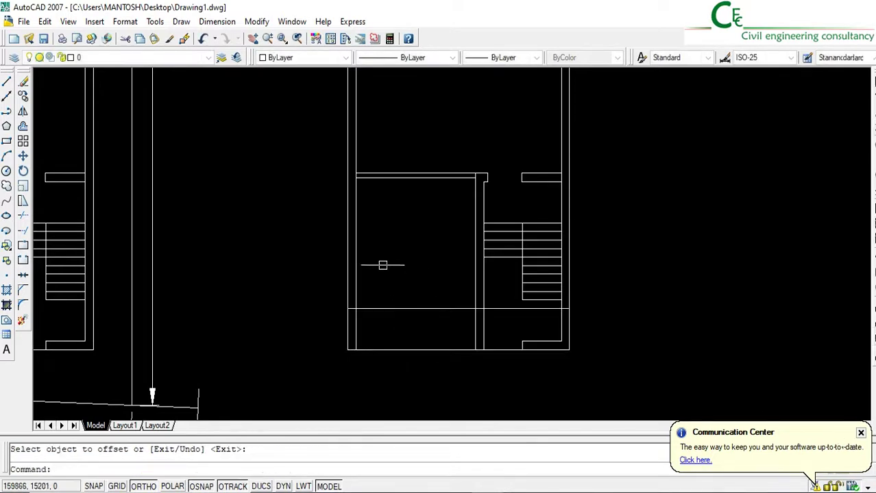
# Offset the new horizontal line in the lower-left room 125 upward to make a partition wall.
pyautogui.click(23, 126)
pyautogui.write('125')
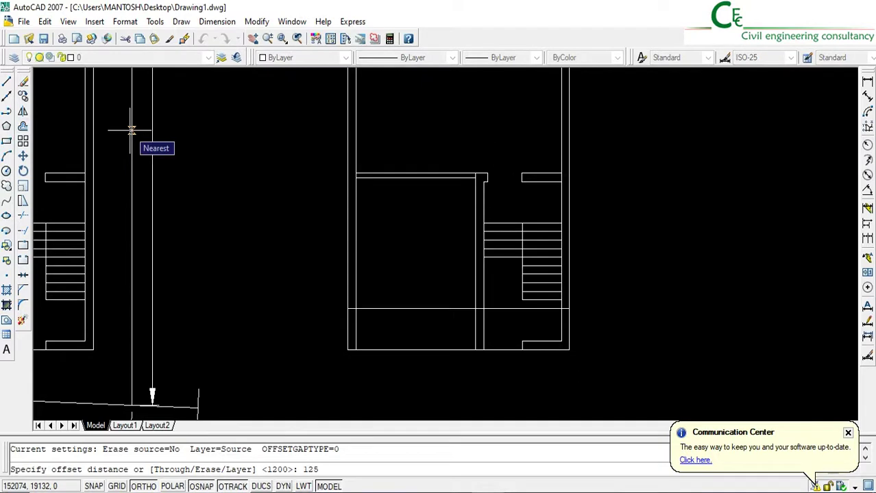
pyautogui.press('Return')
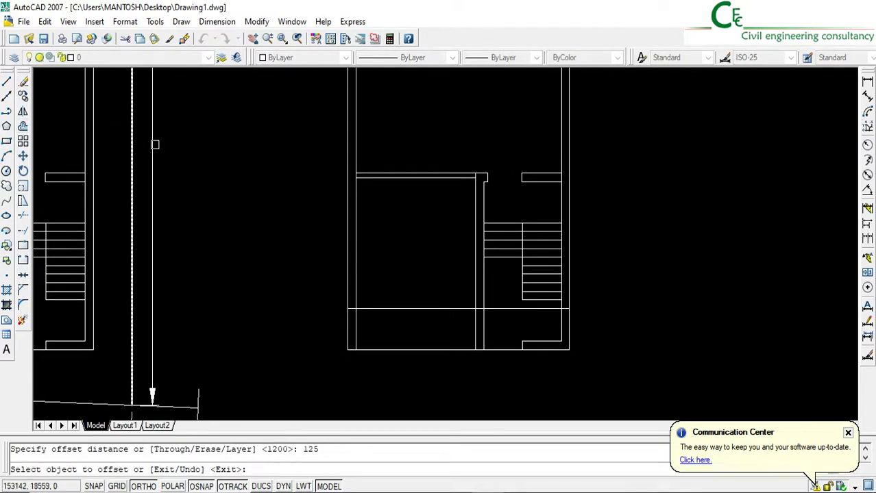
pyautogui.click(372, 308)
pyautogui.click(381, 276)
pyautogui.press('Return')
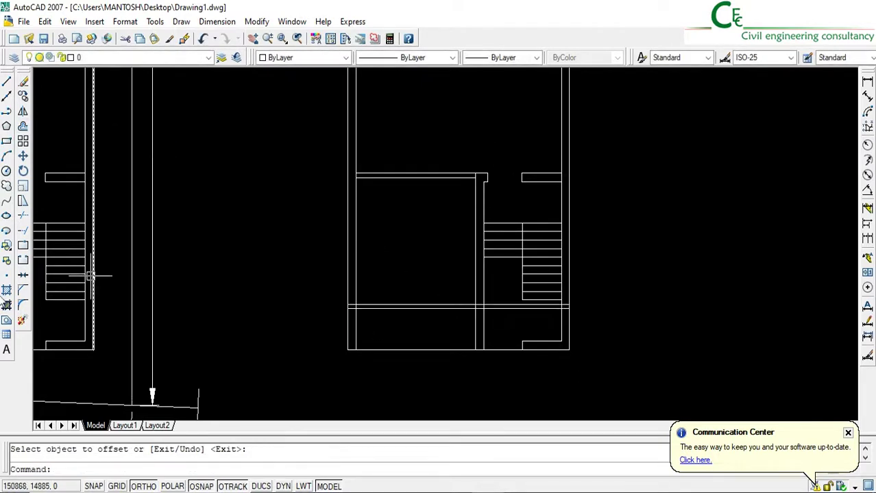
# Trim both partition lines where they cross the left outer wall and the vertical wall beside the existing stairs.
pyautogui.click(23, 218)
pyautogui.scroll(5, 346, 309)
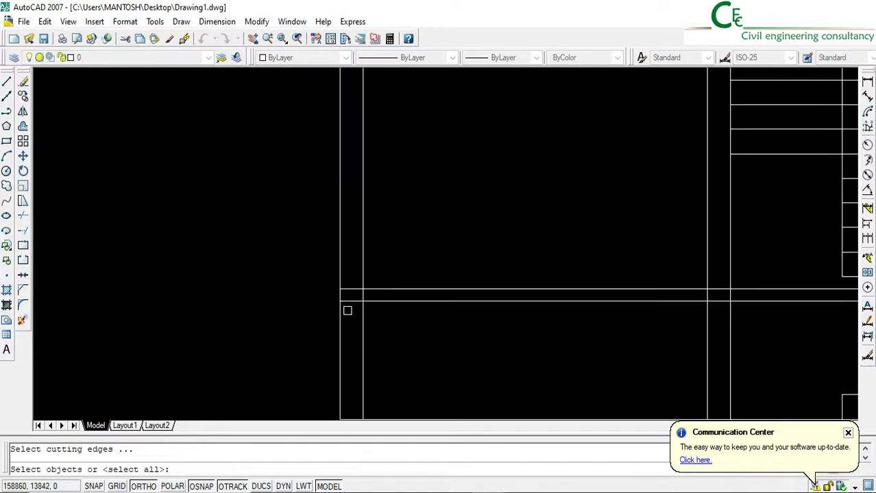
pyautogui.press('Return')
pyautogui.click(346, 309)
pyautogui.click(348, 261)
pyautogui.scroll(-3, 570, 302)
pyautogui.moveTo(703, 328); pyautogui.dragTo(553, 344, button='middle')
pyautogui.scroll(7, 499, 303)
pyautogui.click(546, 359)
pyautogui.click(531, 292)
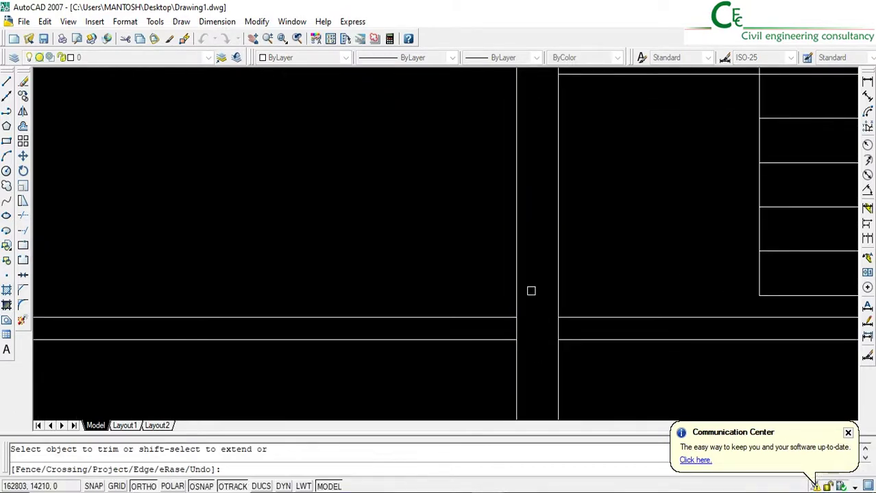
pyautogui.press('Return')
# Erase the two leftover partition line pieces below the existing stairs.
pyautogui.scroll(-5, 594, 322)
pyautogui.click(595, 323)
pyautogui.click(579, 286)
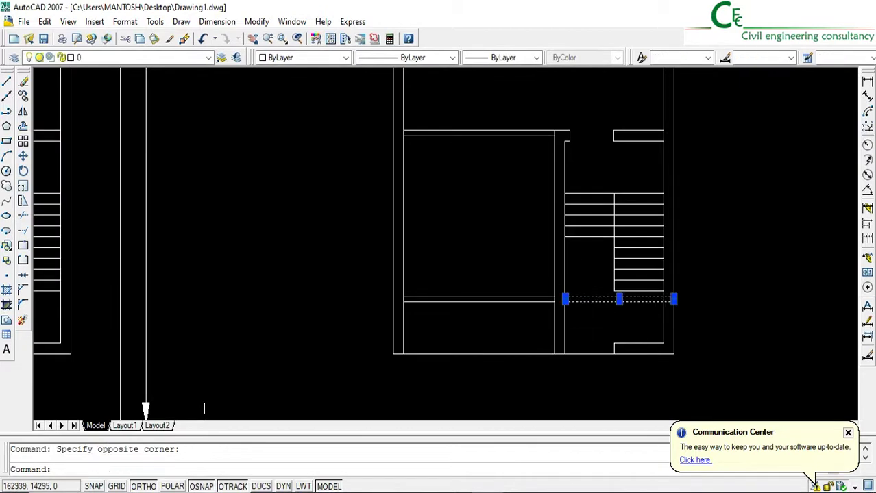
pyautogui.click(22, 82)
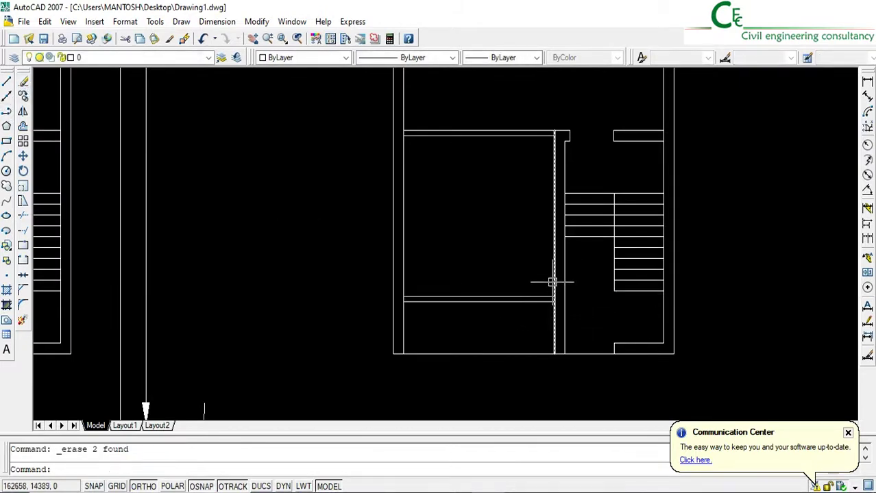
# Offset the lower-left room's inner right wall line 125 into the room.
pyautogui.moveTo(553, 281); pyautogui.dragTo(500, 294, button='middle')
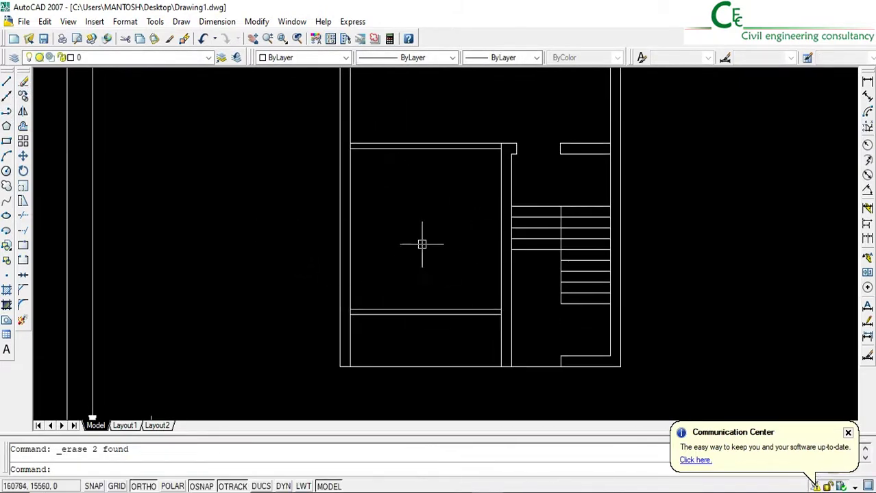
pyautogui.scroll(-2, 461, 282)
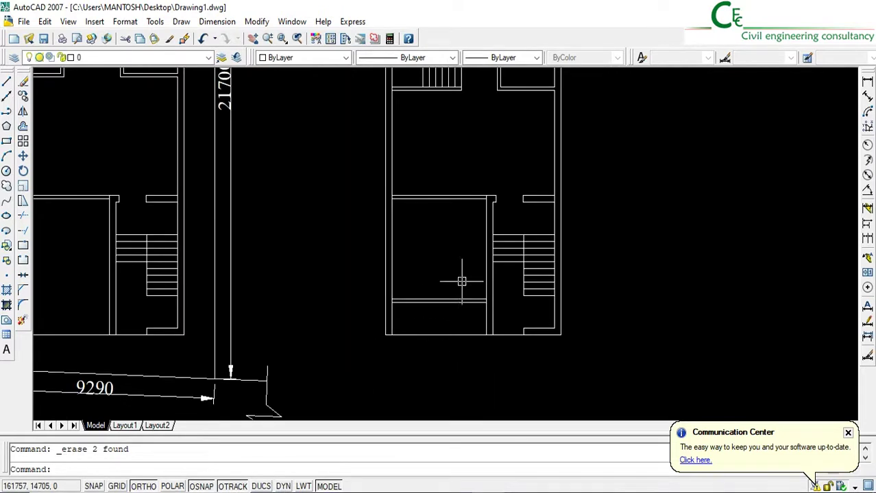
pyautogui.moveTo(491, 208); pyautogui.dragTo(468, 254, button='middle')
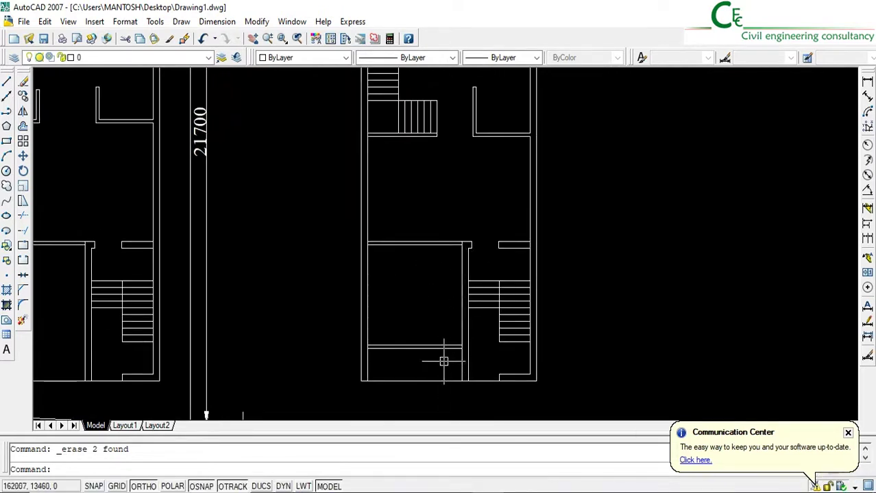
pyautogui.click(23, 127)
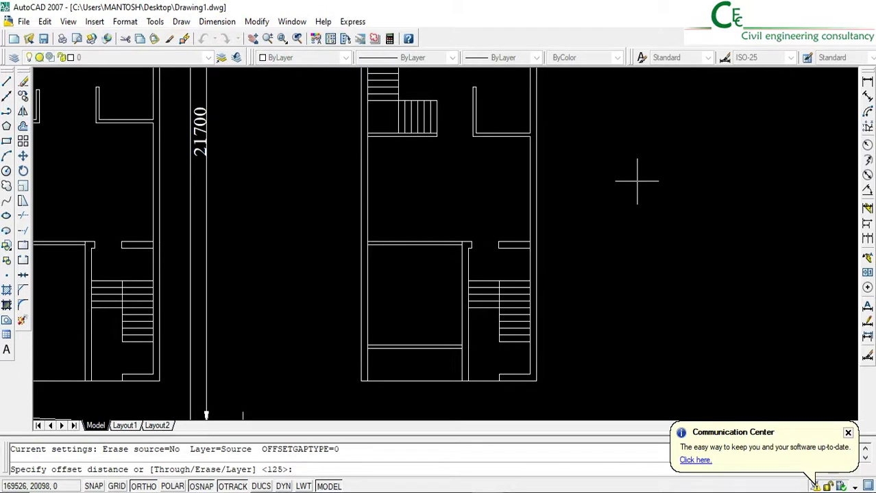
pyautogui.write('125')
pyautogui.press('Return')
pyautogui.scroll(2, 426, 269)
pyautogui.click(476, 250)
pyautogui.click(451, 262)
pyautogui.press('Return')
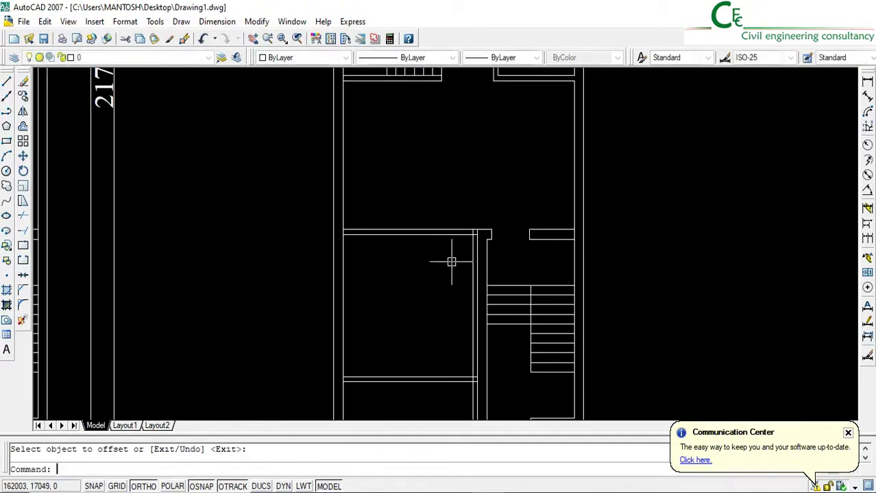
# Offset the new vertical line in the lower-left room 900 to the left to mark an opening's width.
pyautogui.click(23, 127)
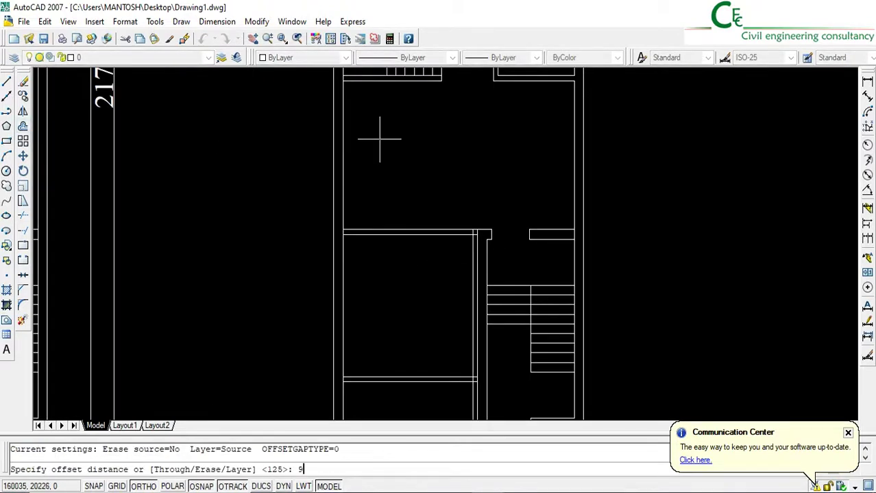
pyautogui.press('Return')
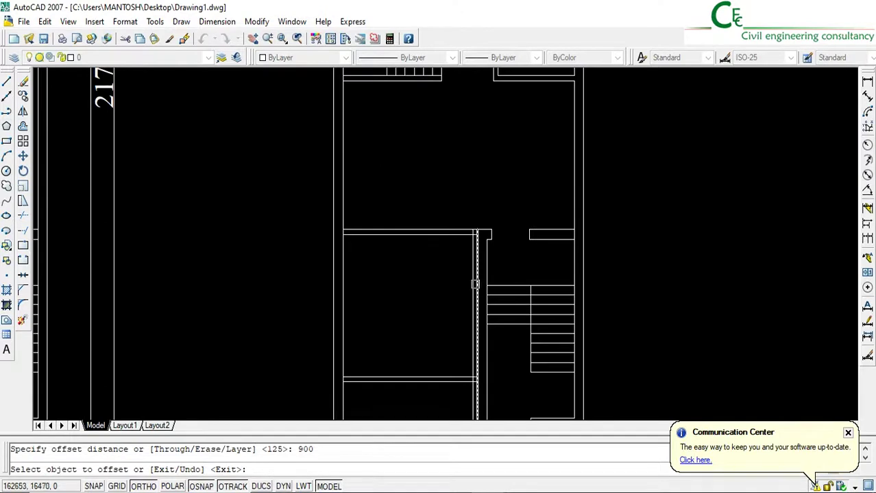
pyautogui.click(476, 285)
pyautogui.click(383, 280)
pyautogui.press('Return')
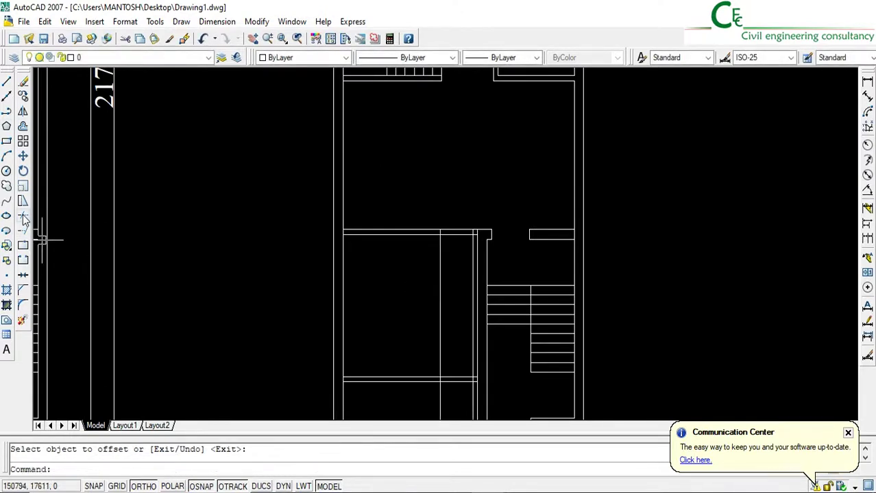
# Trim the upper partition to open the gap between its two jamb lines, and erase the leftover vertical line in the bottom strip.
pyautogui.click(23, 216)
pyautogui.press('Return')
pyautogui.click(457, 214)
pyautogui.click(448, 247)
pyautogui.click(437, 275)
pyautogui.click(470, 258)
pyautogui.scroll(2, 474, 226)
pyautogui.scroll(2, 476, 226)
pyautogui.scroll(-4, 402, 218)
pyautogui.moveTo(400, 312); pyautogui.dragTo(394, 192, button='middle')
pyautogui.press('Return')
pyautogui.click(379, 274)
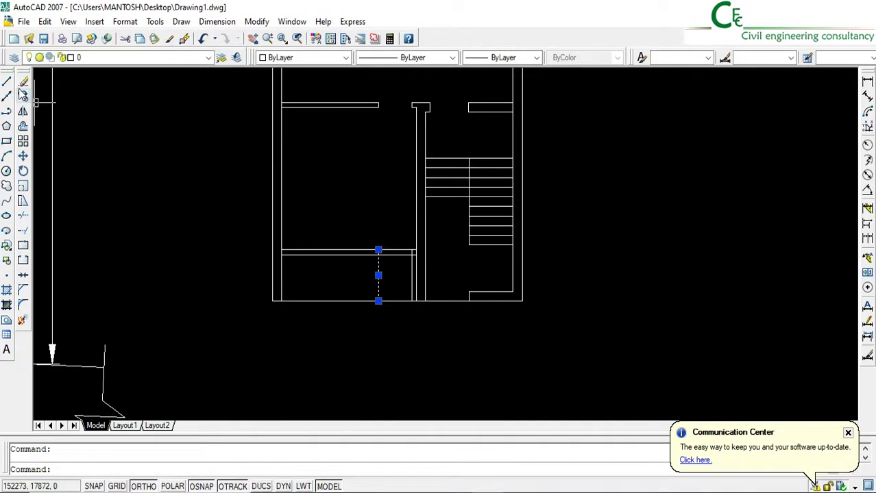
pyautogui.click(23, 81)
# Offset the remaining short vertical line in the lower-left strip 750 to the left to mark an opening's width.
pyautogui.click(23, 126)
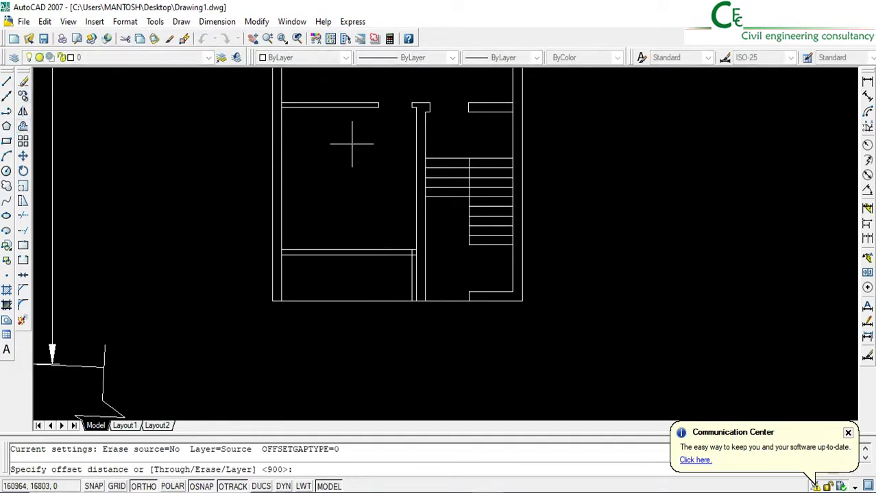
pyautogui.write('750')
pyautogui.press('Return')
pyautogui.scroll(3, 352, 144)
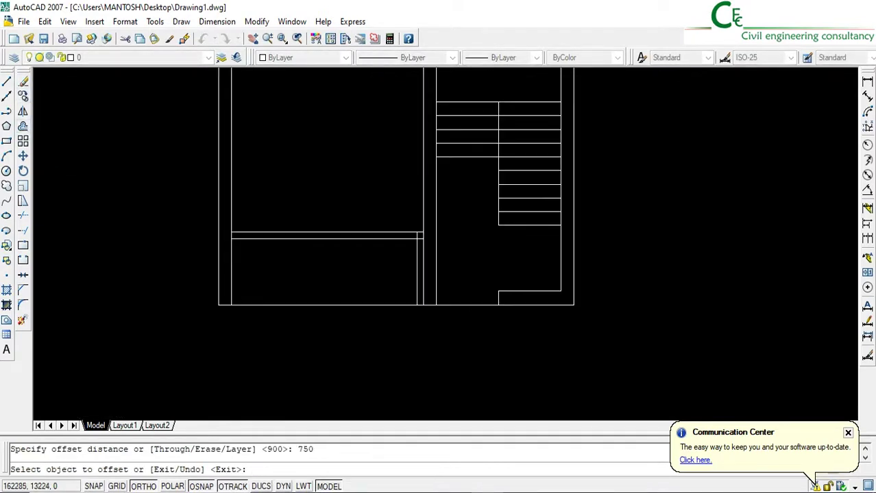
pyautogui.click(420, 254)
pyautogui.click(387, 257)
pyautogui.press('Return')
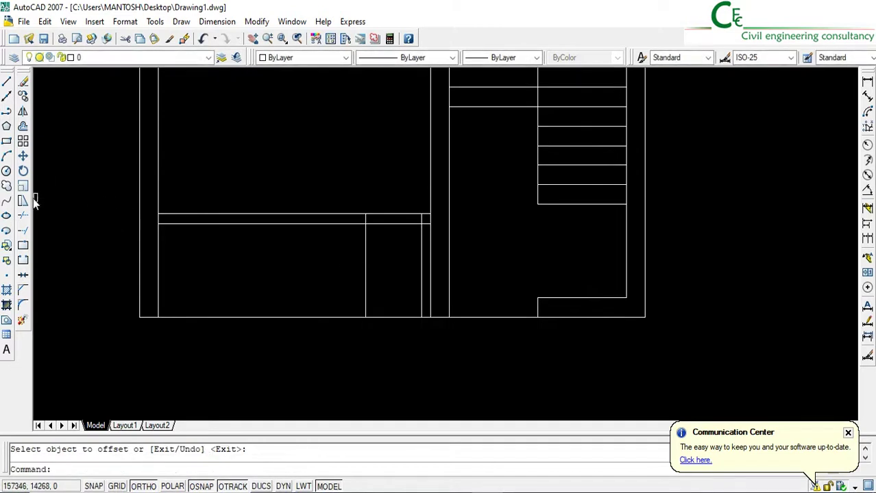
# Trim the lower partition between the two marker lines and remove their excess so a 750-wide opening with closed wall ends remains.
pyautogui.click(22, 215)
pyautogui.press('Return')
pyautogui.click(403, 190)
pyautogui.click(383, 242)
pyautogui.click(425, 244)
pyautogui.click(416, 238)
pyautogui.click(428, 219)
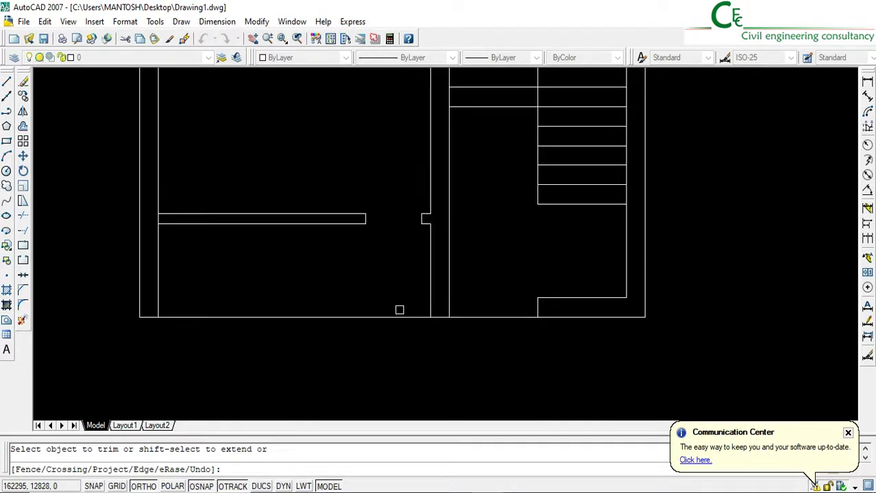
pyautogui.press('Return')
# Offset the plan's bottom outer wall line 75 inward.
pyautogui.click(22, 126)
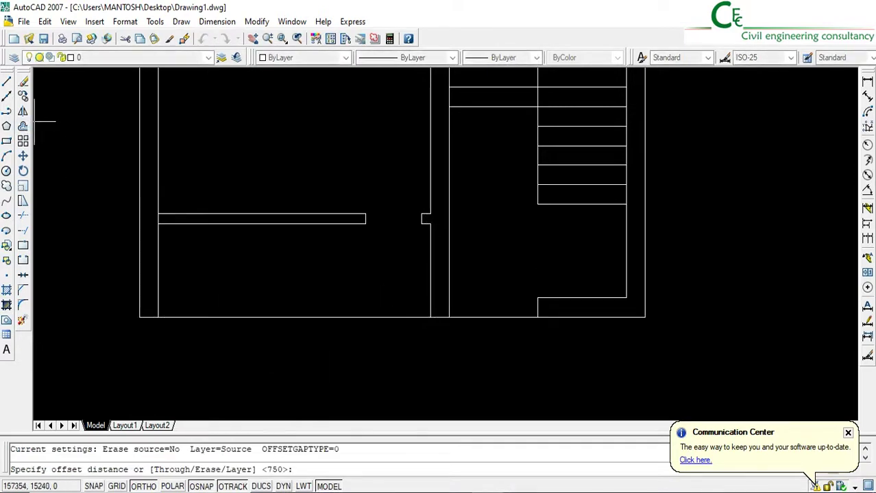
pyautogui.write('75')
pyautogui.press('Return')
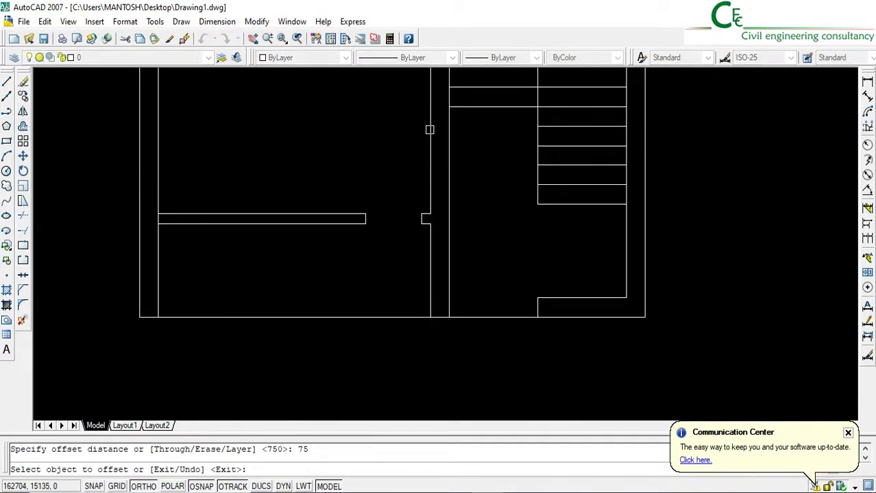
pyautogui.click(348, 315)
pyautogui.click(240, 293)
pyautogui.press('Return')
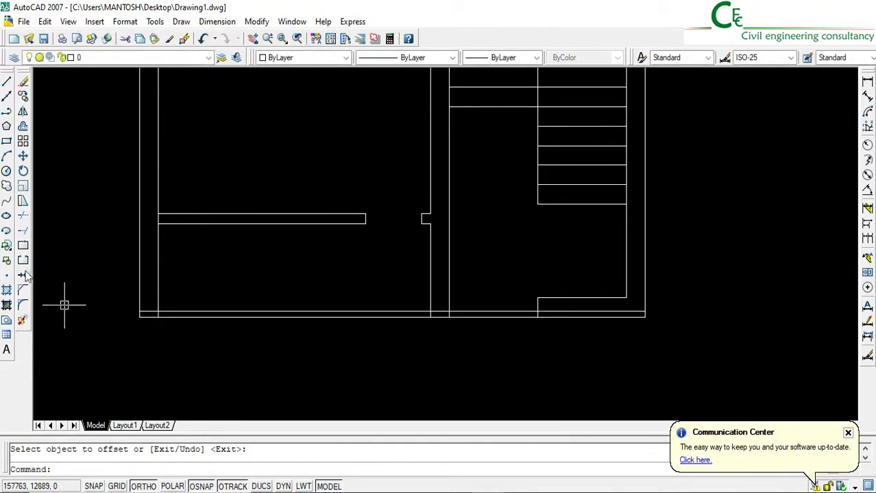
# Offset the plan's left outer wall line 75 inward.
pyautogui.click(23, 215)
pyautogui.press('Return')
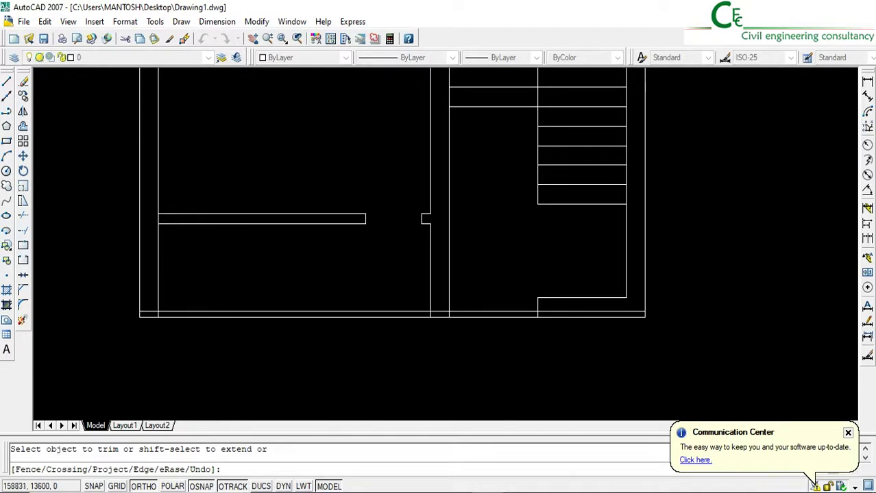
pyautogui.click(23, 126)
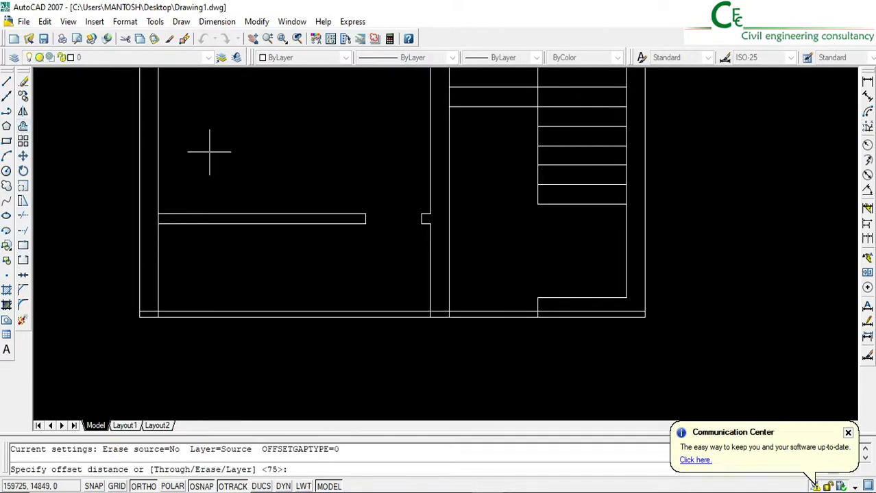
pyautogui.press('Return')
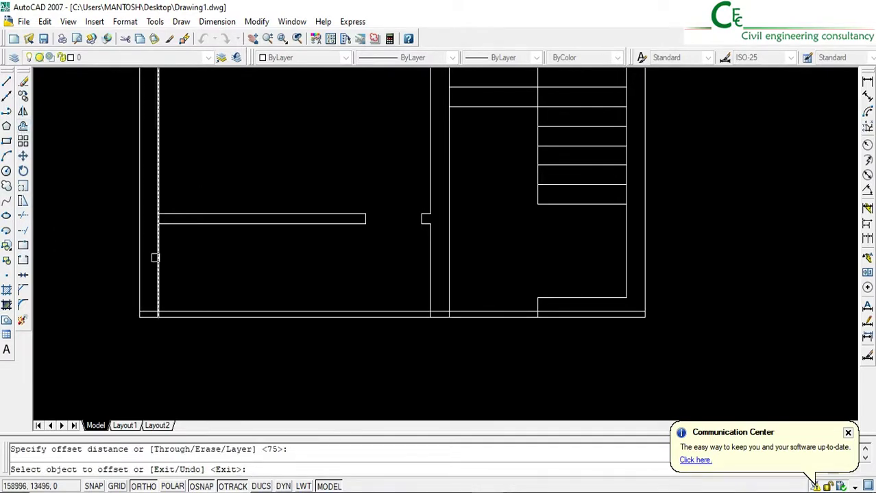
pyautogui.click(141, 270)
pyautogui.click(220, 264)
pyautogui.press('Return')
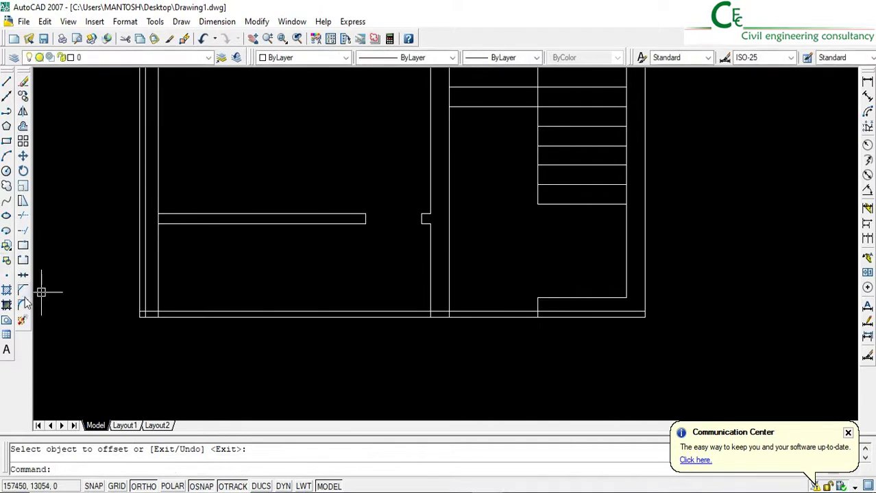
# Fillet the new left wall line with the partition's lower line, and the room's inner left wall line with the partition's upper line.
pyautogui.click(23, 306)
pyautogui.click(145, 252)
pyautogui.click(183, 223)
pyautogui.press('Return')
pyautogui.click(159, 195)
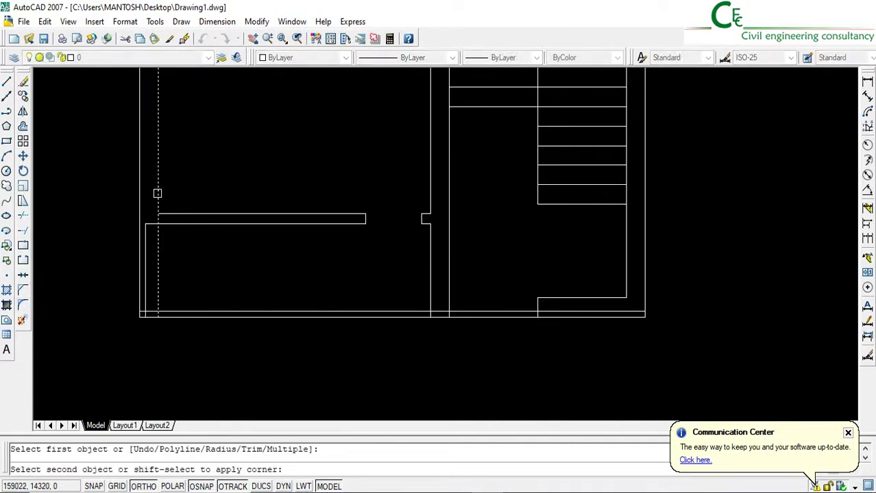
pyautogui.click(197, 216)
# Fillet the bottom corners of the front strip, joining the inner bottom line to the left wall line and the right-hand wall line.
pyautogui.scroll(3, 143, 320)
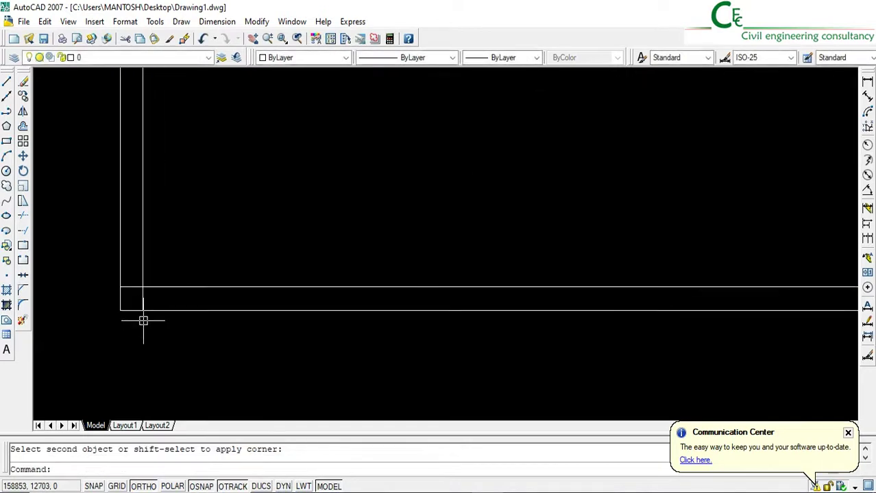
pyautogui.press('Return')
pyautogui.click(141, 269)
pyautogui.click(168, 288)
pyautogui.scroll(-3, 177, 264)
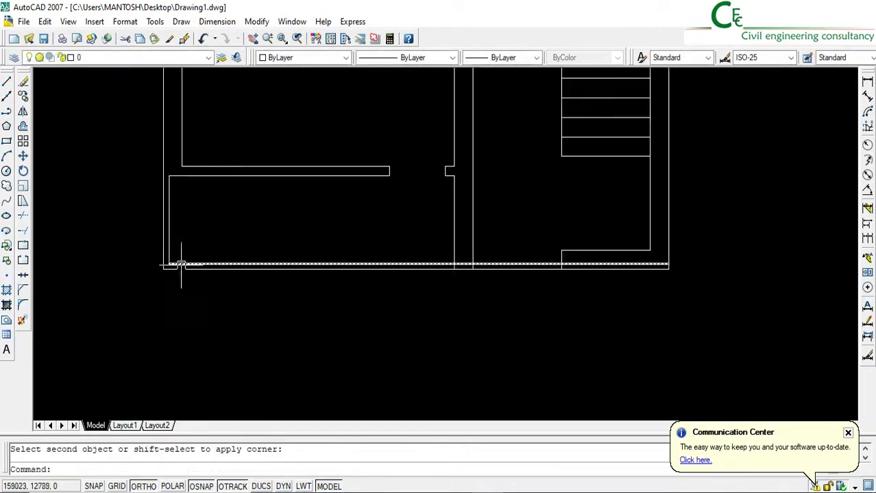
pyautogui.scroll(3, 258, 271)
pyautogui.press('Return')
pyautogui.click(259, 263)
pyautogui.click(301, 238)
pyautogui.scroll(-3, 481, 281)
pyautogui.moveTo(366, 239); pyautogui.dragTo(364, 288, button='middle')
pyautogui.scroll(-2, 350, 296)
pyautogui.moveTo(353, 208); pyautogui.dragTo(348, 324, button='middle')
pyautogui.scroll(-1, 354, 276)
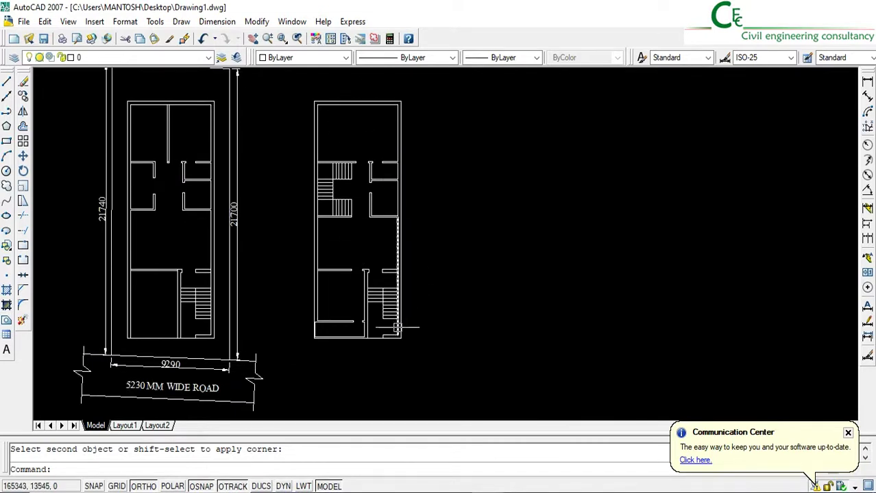
# Erase the short vertical wall end at the bottom of the staircase room.
pyautogui.scroll(2, 343, 255)
pyautogui.moveTo(416, 278)
pyautogui.mouseDown(button='middle')
pyautogui.moveTo(390, 275)
pyautogui.moveTo(407, 281)
pyautogui.moveTo(404, 267)
pyautogui.mouseUp(button='middle')
pyautogui.scroll(3, 364, 322)
pyautogui.moveTo(352, 373); pyautogui.dragTo(340, 296, button='middle')
pyautogui.click(352, 306)
pyautogui.click(377, 334)
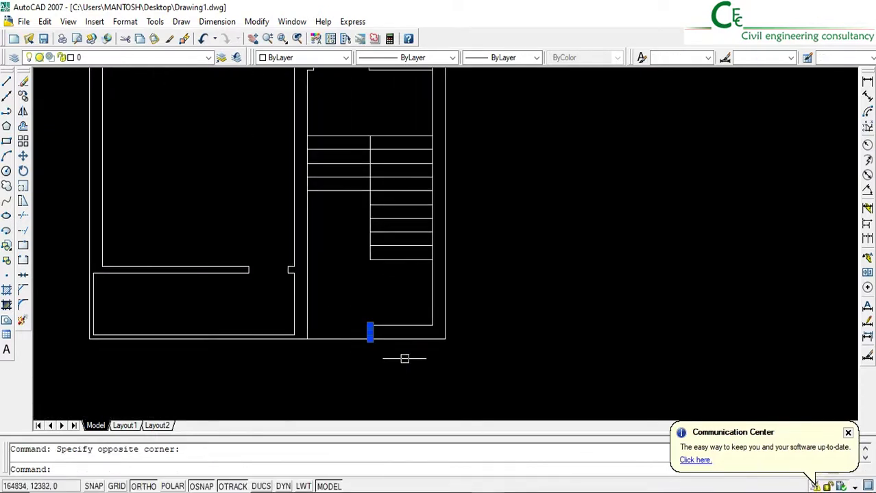
pyautogui.click(23, 81)
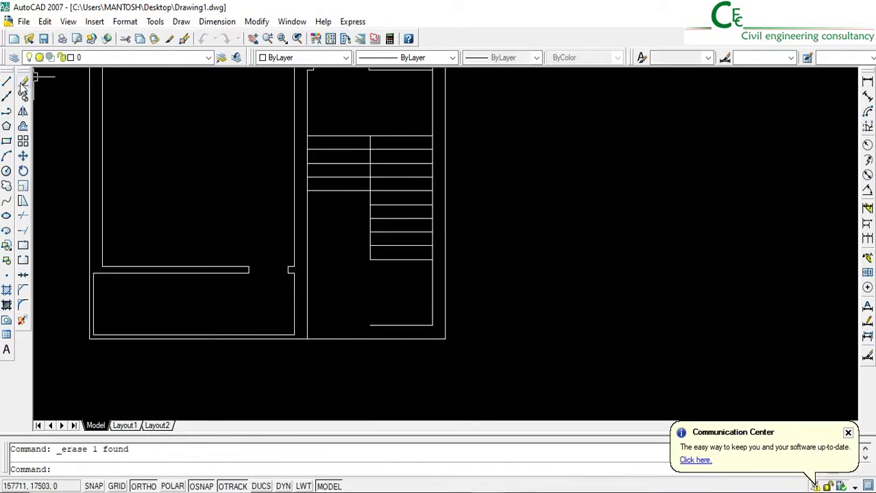
# Extend the staircase room's bottom inner wall line and the short lower stair treads to the room's left wall.
pyautogui.click(23, 230)
pyautogui.press('Return')
pyautogui.click(382, 325)
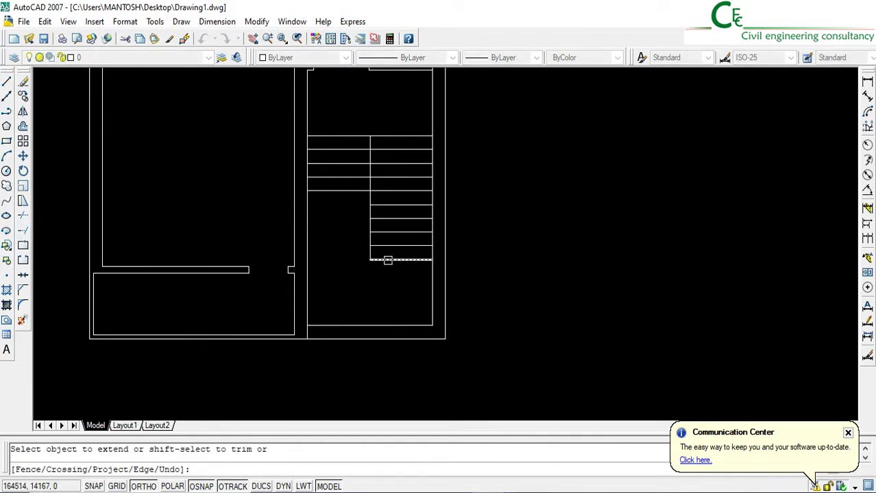
pyautogui.click(380, 246)
pyautogui.click(380, 232)
pyautogui.click(380, 218)
pyautogui.press('Return')
pyautogui.scroll(-6, 390, 240)
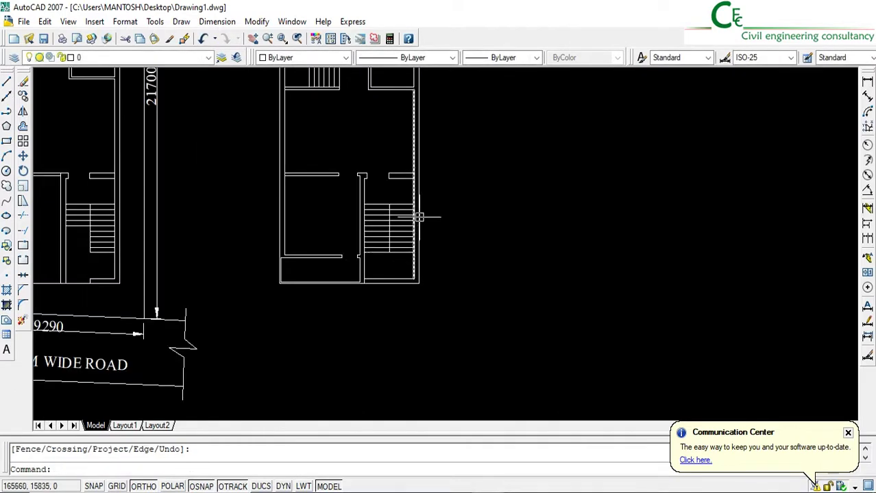
# Copy the whole modified floor plan horizontally to the empty space on its right.
pyautogui.scroll(2, 391, 256)
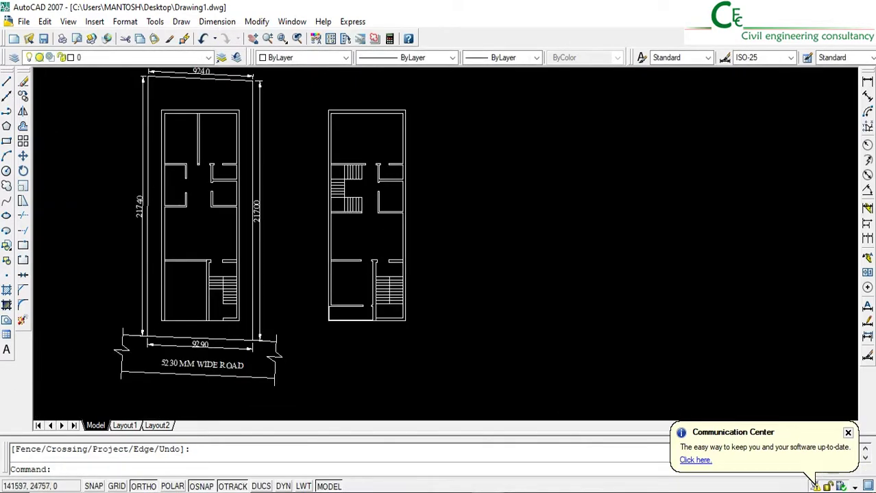
pyautogui.click(23, 96)
pyautogui.click(457, 364)
pyautogui.click(309, 96)
pyautogui.press('Return')
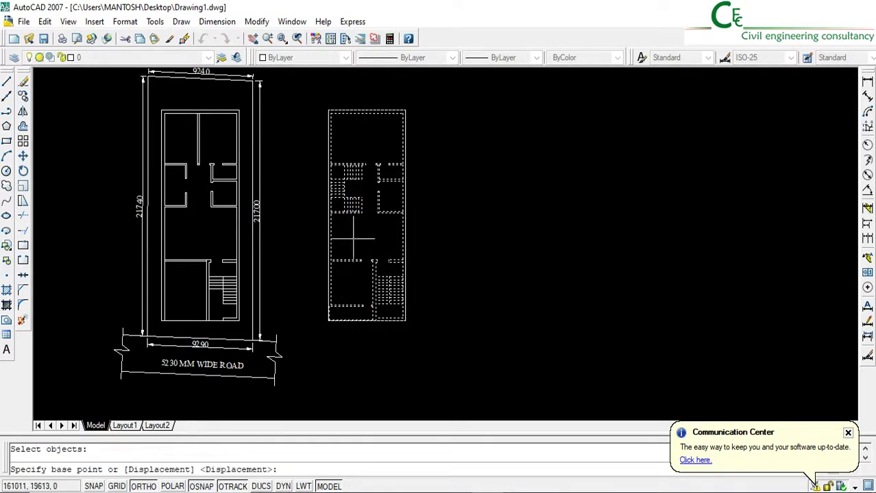
pyautogui.click(351, 237)
pyautogui.click(453, 238)
pyautogui.press('Return')
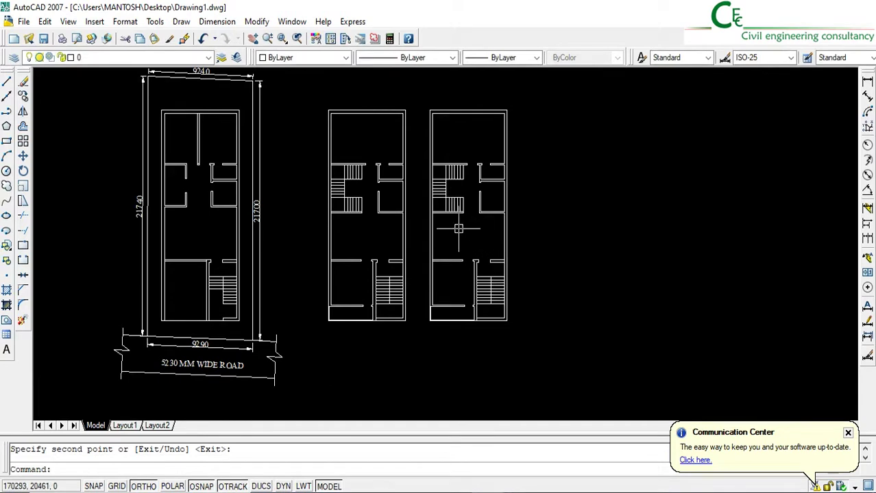
# Examine the written floor-by-floor room requirements and compare them with the three floor plans.
pyautogui.moveTo(452, 231); pyautogui.dragTo(483, 219, button='middle')
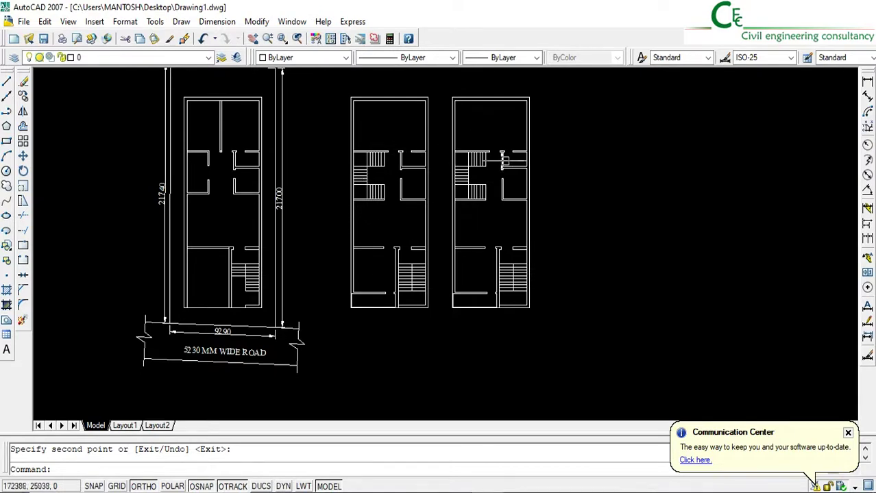
pyautogui.moveTo(358, 224)
pyautogui.mouseDown(button='middle')
pyautogui.moveTo(404, 231)
pyautogui.moveTo(665, 232)
pyautogui.mouseUp(button='middle')
pyautogui.moveTo(683, 184); pyautogui.dragTo(666, 289, button='middle')
pyautogui.scroll(6, 199, 228)
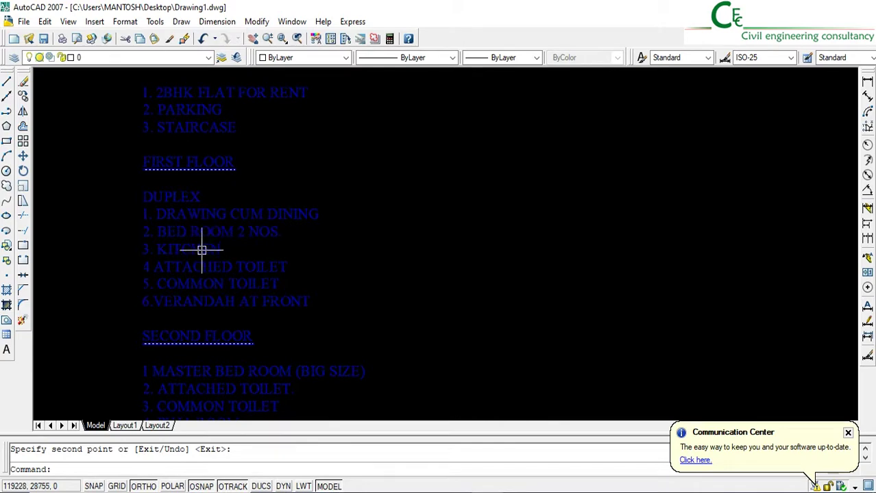
pyautogui.scroll(-5, 200, 250)
pyautogui.scroll(-2, 200, 249)
pyautogui.moveTo(501, 269); pyautogui.dragTo(385, 235, button='middle')
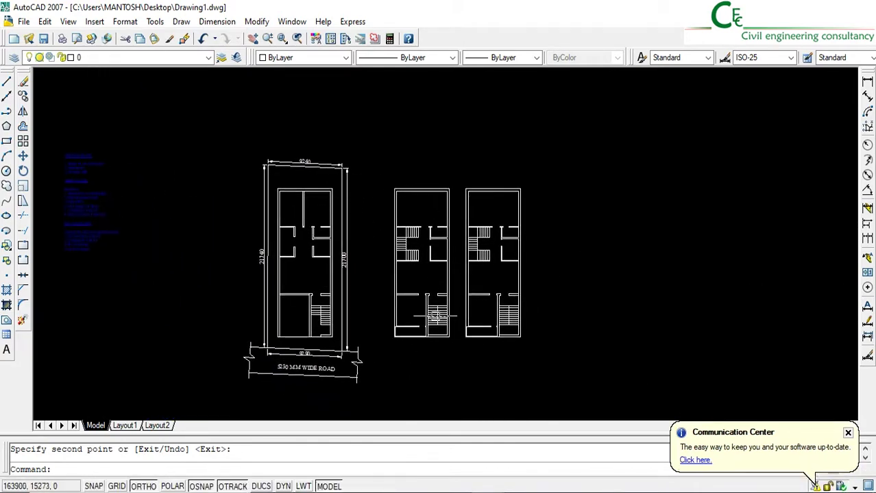
pyautogui.scroll(2, 435, 311)
pyautogui.scroll(4, 411, 219)
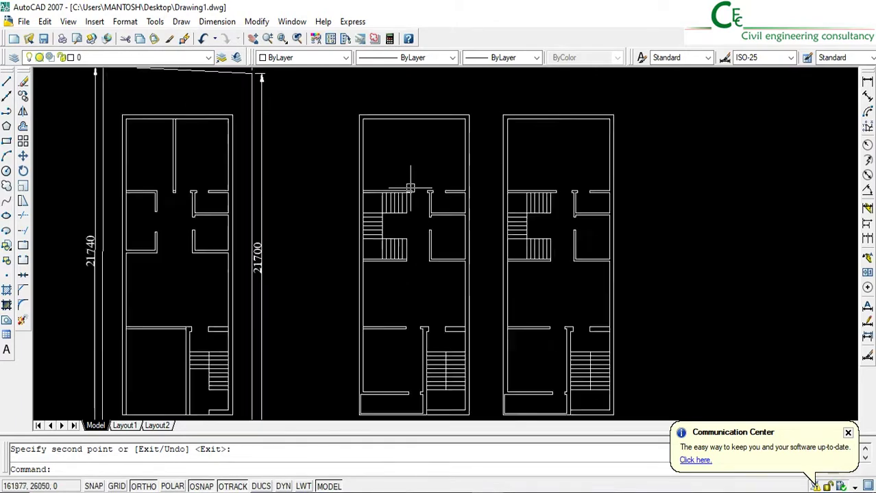
pyautogui.moveTo(374, 224); pyautogui.dragTo(424, 227, button='middle')
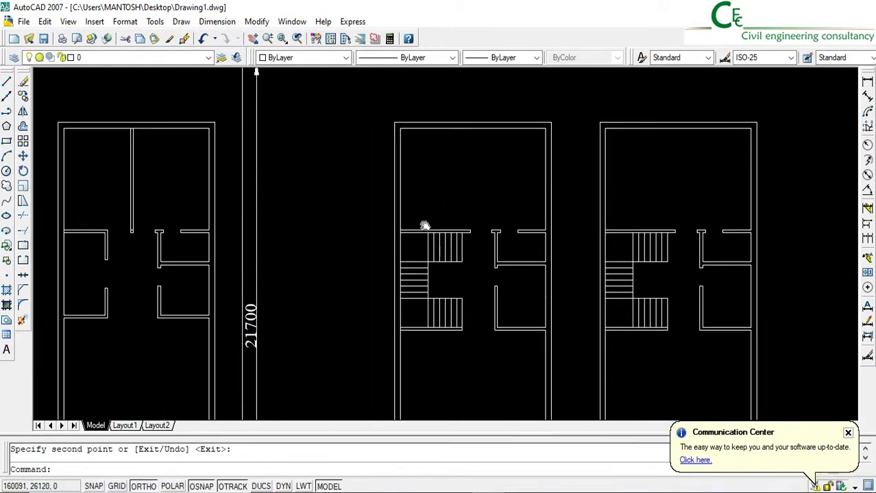
pyautogui.moveTo(335, 222); pyautogui.dragTo(367, 80, button='middle')
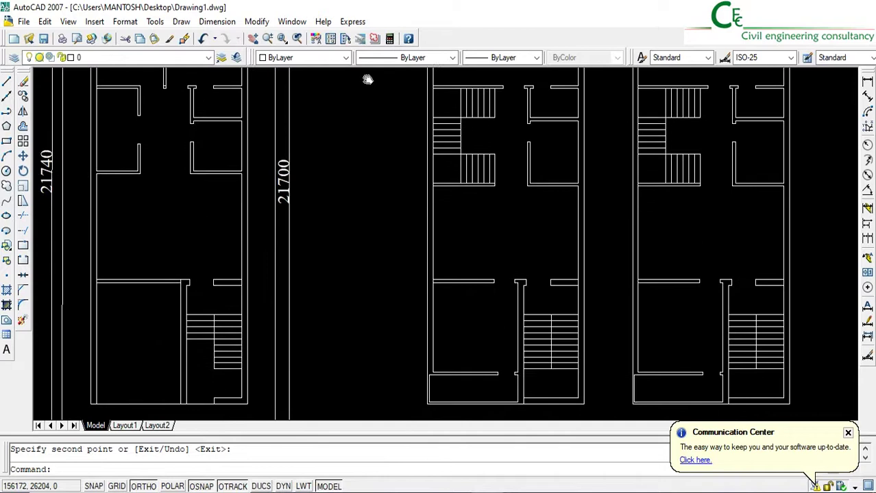
pyautogui.moveTo(479, 318); pyautogui.dragTo(464, 451, button='middle')
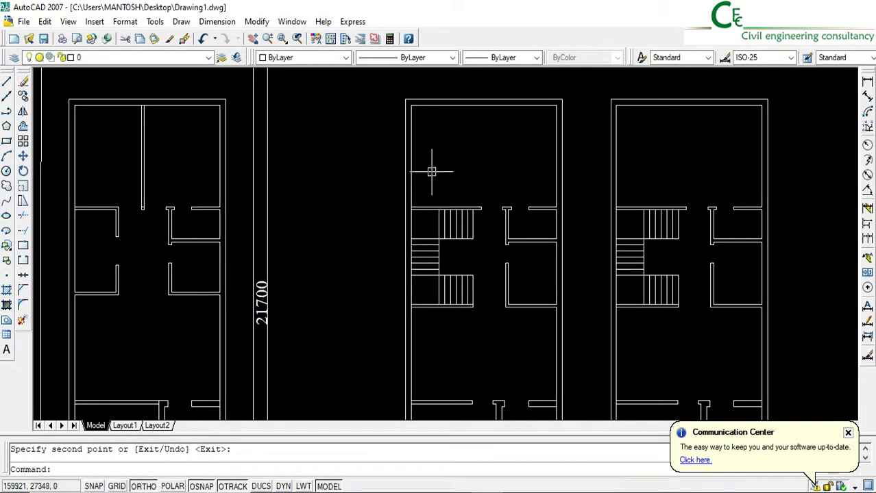
pyautogui.scroll(-5, 432, 171)
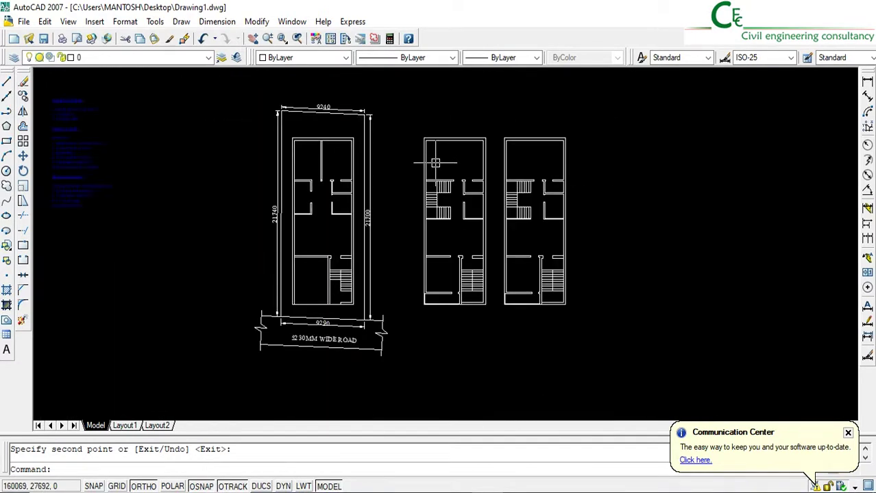
pyautogui.scroll(2, 462, 150)
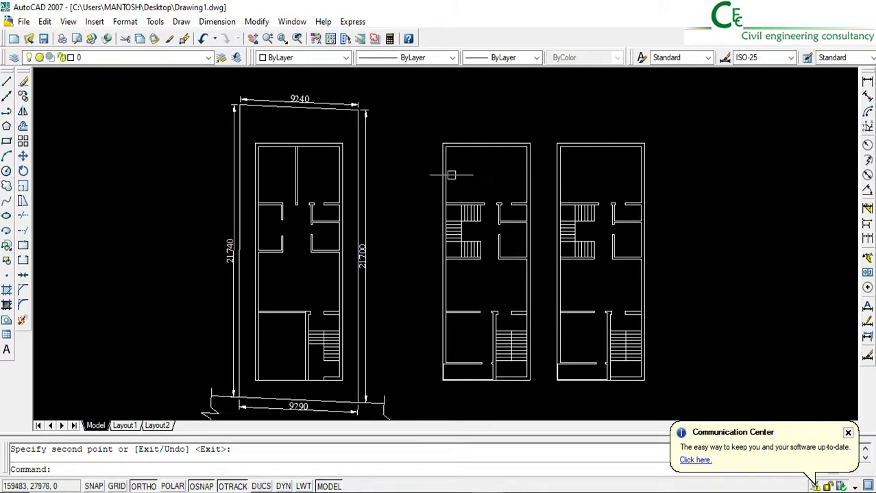
pyautogui.moveTo(455, 162); pyautogui.dragTo(463, 169, button='middle')
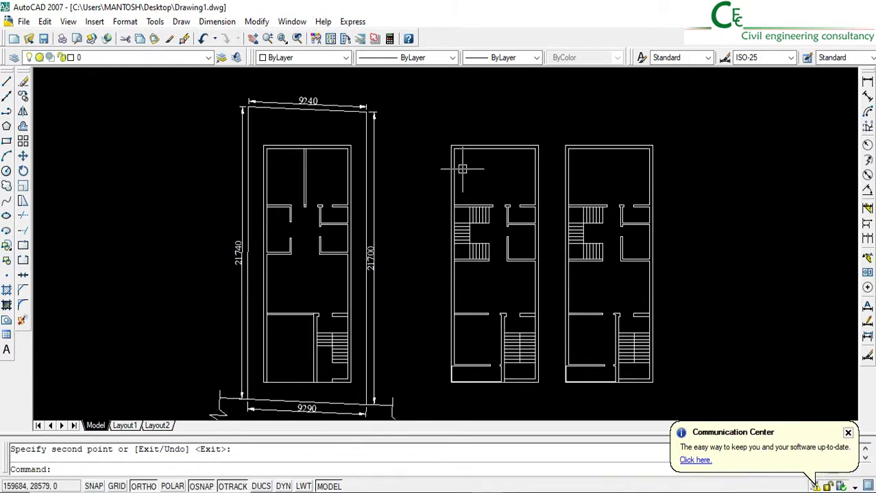
pyautogui.scroll(2, 462, 168)
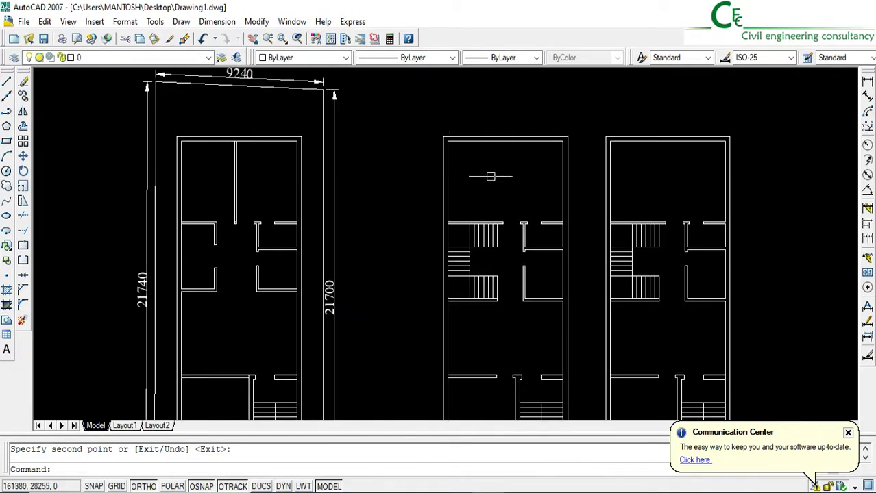
pyautogui.click(23, 126)
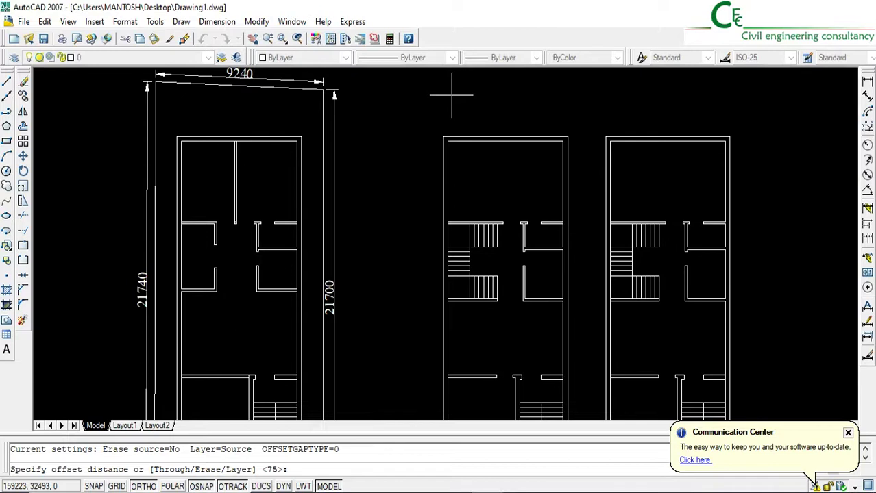
pyautogui.press('Escape')
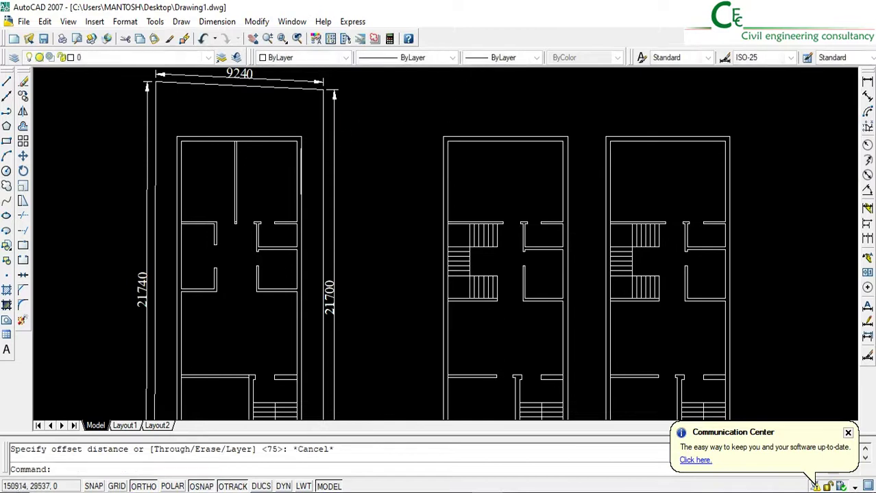
# Copy the vertical double-line partition wall between the ground-floor plan's top rooms to the same position in the middle plan.
pyautogui.scroll(2, 239, 193)
pyautogui.click(264, 182)
pyautogui.click(214, 155)
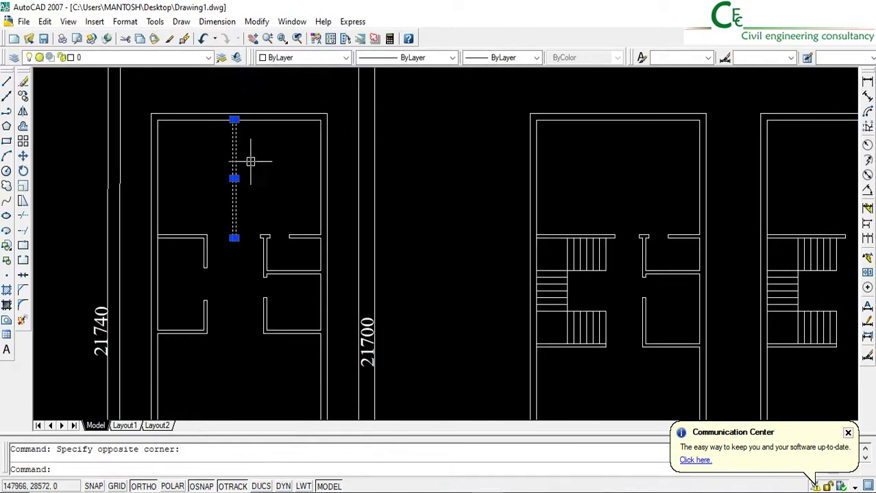
pyautogui.click(23, 96)
pyautogui.click(319, 119)
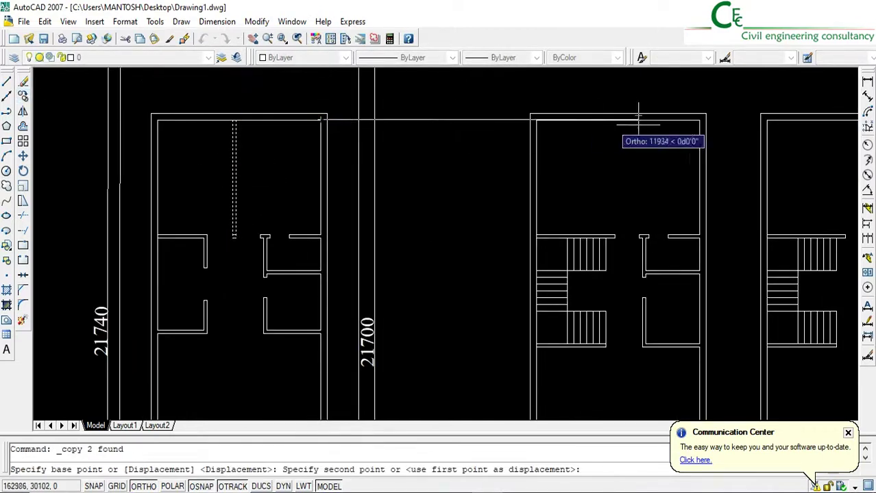
pyautogui.click(702, 120)
pyautogui.press('Return')
# Offset the inner top and left wall lines of the middle plan's top room 500 inward.
pyautogui.scroll(6, 617, 250)
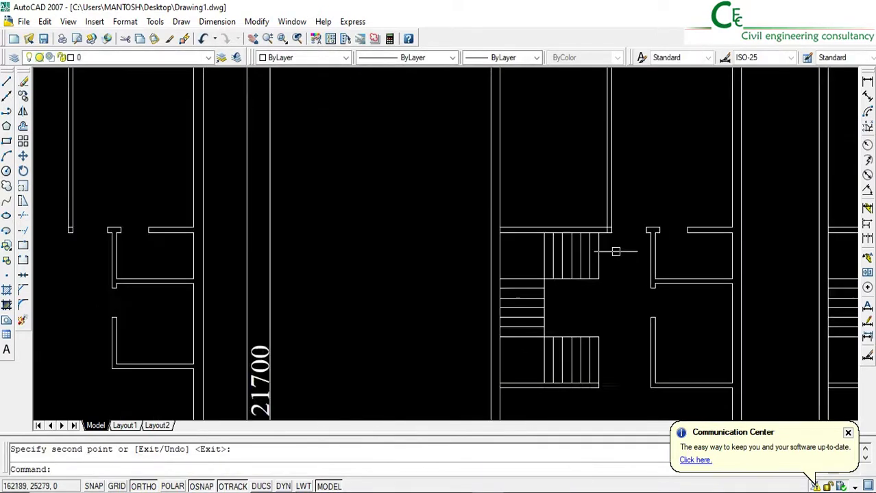
pyautogui.moveTo(617, 224); pyautogui.dragTo(559, 280, button='middle')
pyautogui.scroll(-4, 616, 156)
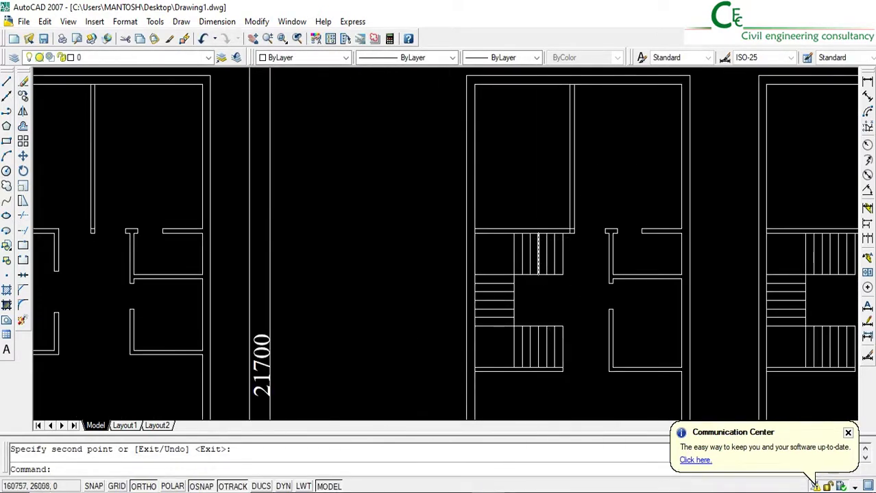
pyautogui.moveTo(535, 143); pyautogui.dragTo(512, 182, button='middle')
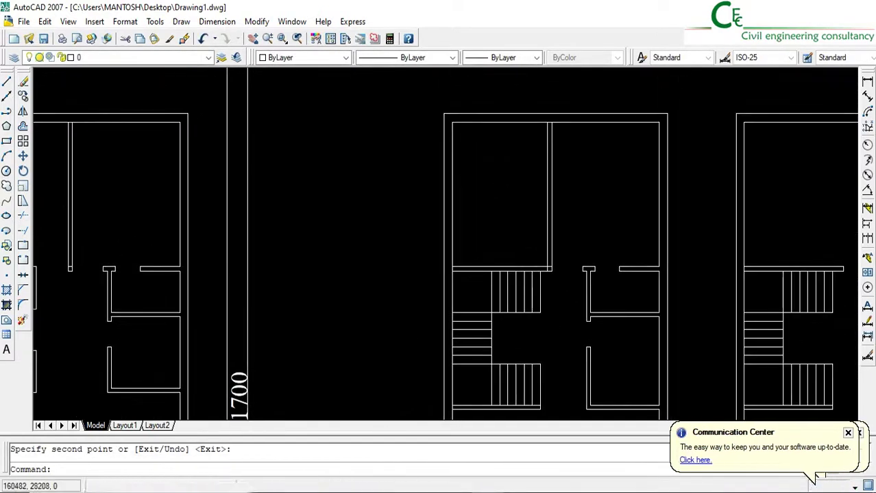
pyautogui.click(23, 128)
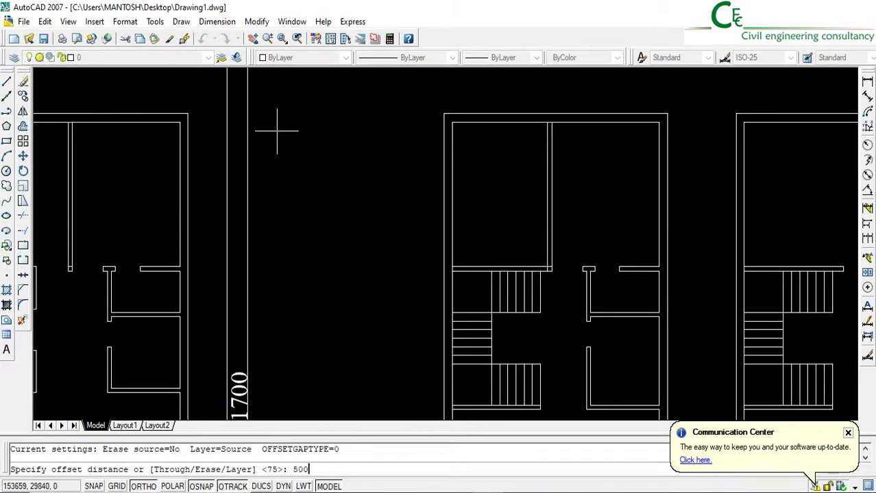
pyautogui.press('Return')
pyautogui.click(486, 124)
pyautogui.click(486, 177)
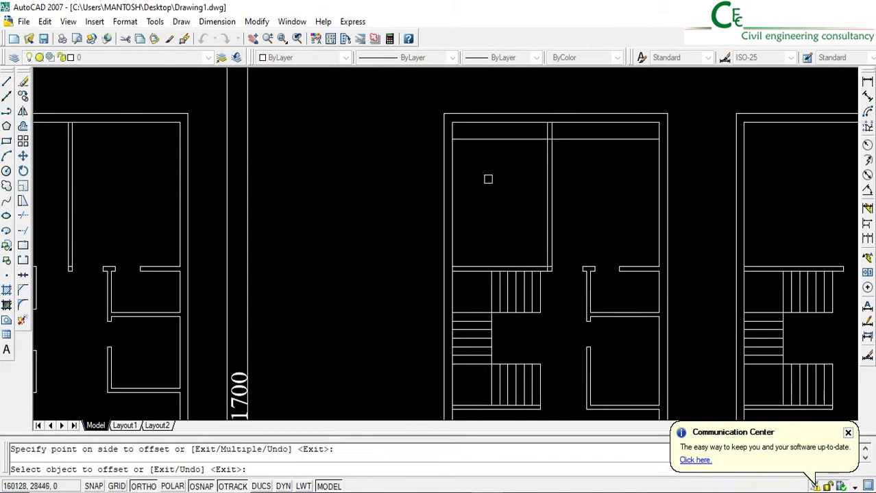
pyautogui.click(451, 190)
pyautogui.click(479, 192)
pyautogui.press('Return')
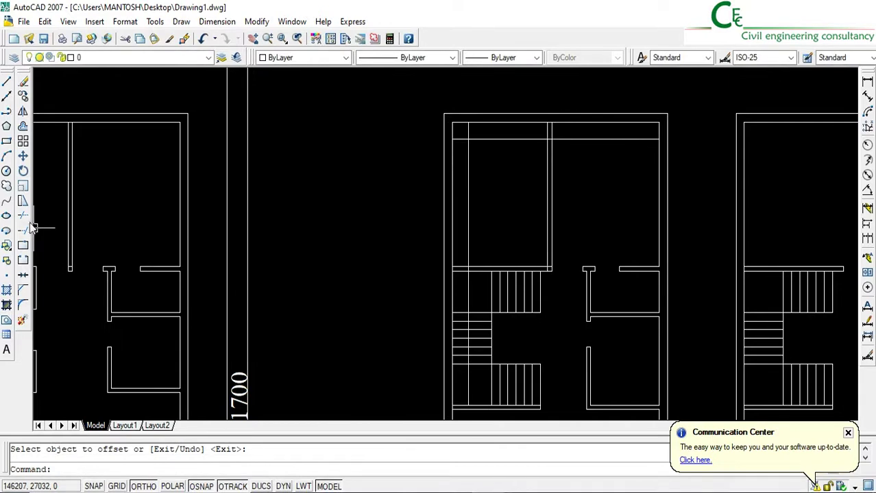
# Trim the vertical offset line at the room's lower wall and the horizontal offset line at the new partition.
pyautogui.click(23, 217)
pyautogui.click(479, 267)
pyautogui.press('Return')
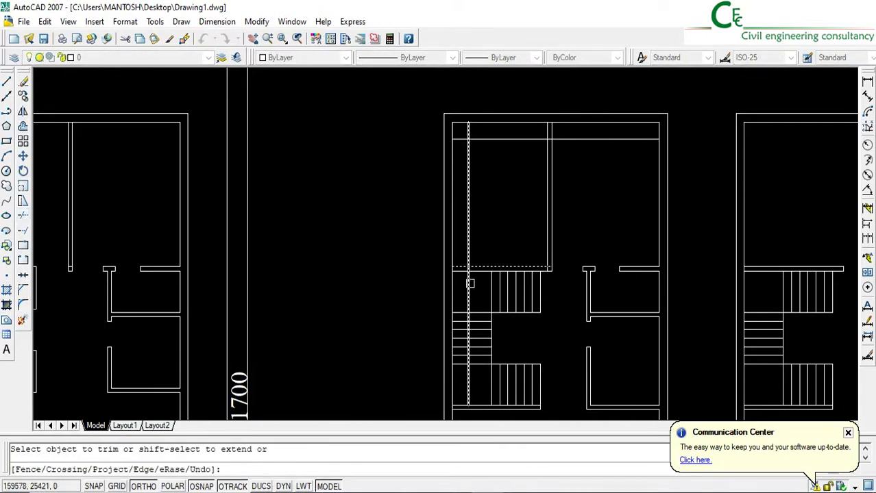
pyautogui.click(23, 216)
pyautogui.click(547, 150)
pyautogui.press('Return')
pyautogui.click(561, 140)
# Join the two offset lines into a square corner with a zero-radius fillet.
pyautogui.click(22, 305)
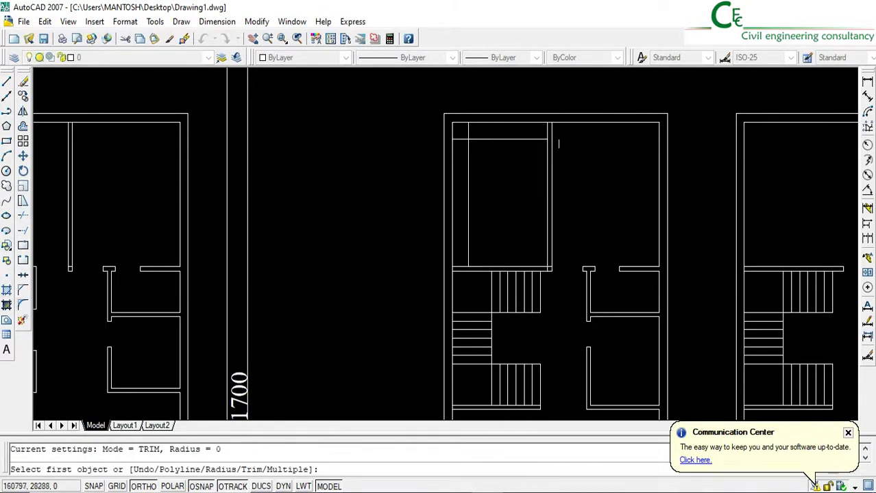
pyautogui.click(470, 150)
pyautogui.click(483, 140)
# Erase the six vertical treads of the upper flight in the middle plan's U-shaped staircase.
pyautogui.moveTo(503, 335)
pyautogui.mouseDown(button='middle')
pyautogui.moveTo(468, 261)
pyautogui.moveTo(457, 279)
pyautogui.mouseUp(button='middle')
pyautogui.scroll(-4, 459, 250)
pyautogui.scroll(3, 477, 227)
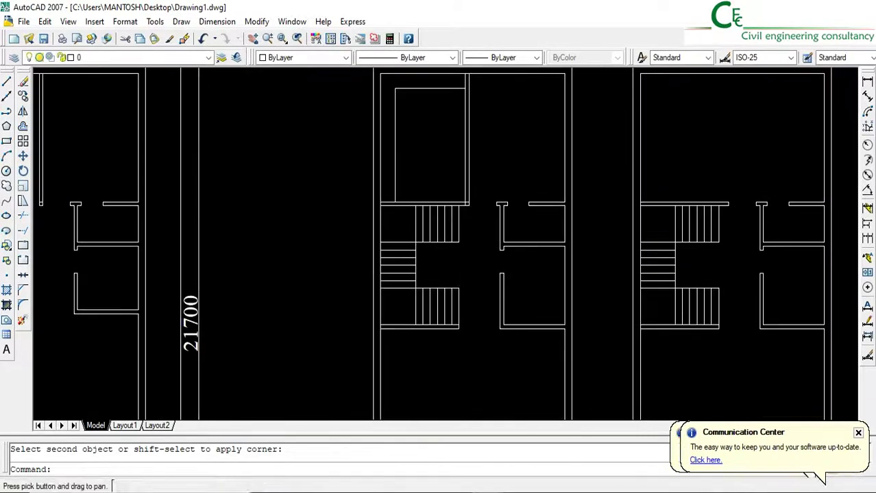
pyautogui.moveTo(450, 216); pyautogui.dragTo(439, 261, button='middle')
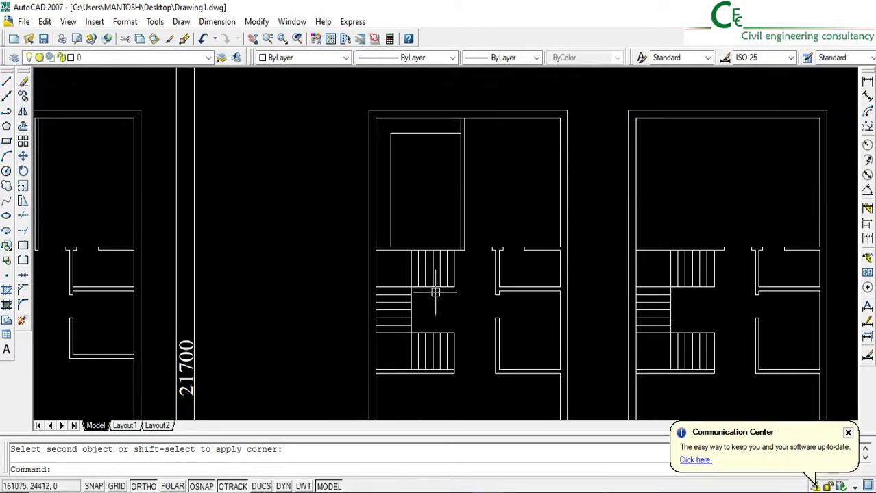
pyautogui.scroll(2, 425, 228)
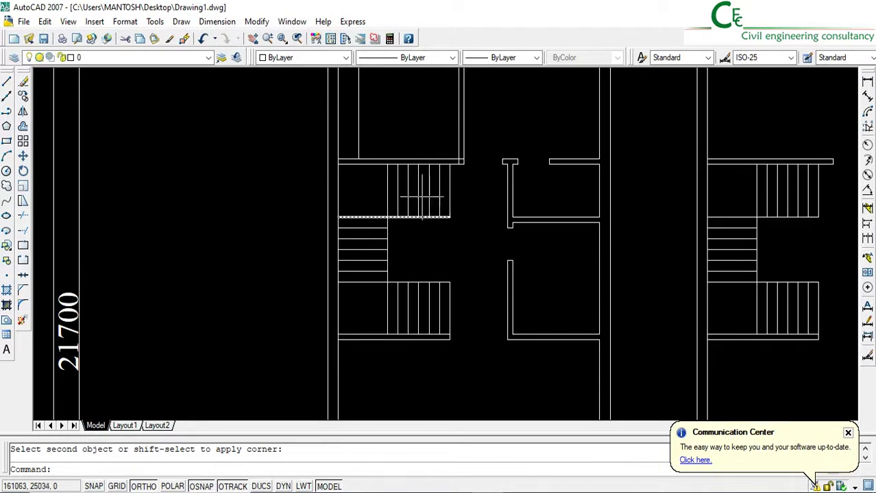
pyautogui.scroll(2, 418, 132)
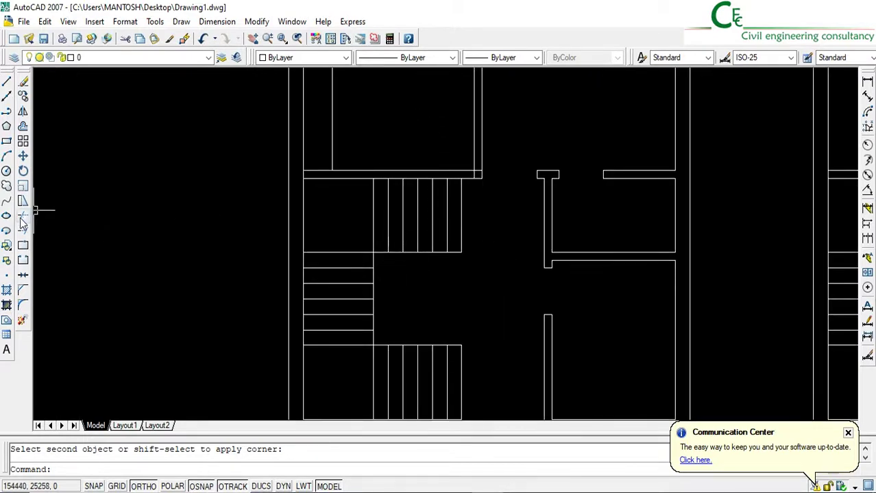
pyautogui.click(474, 202)
pyautogui.click(379, 217)
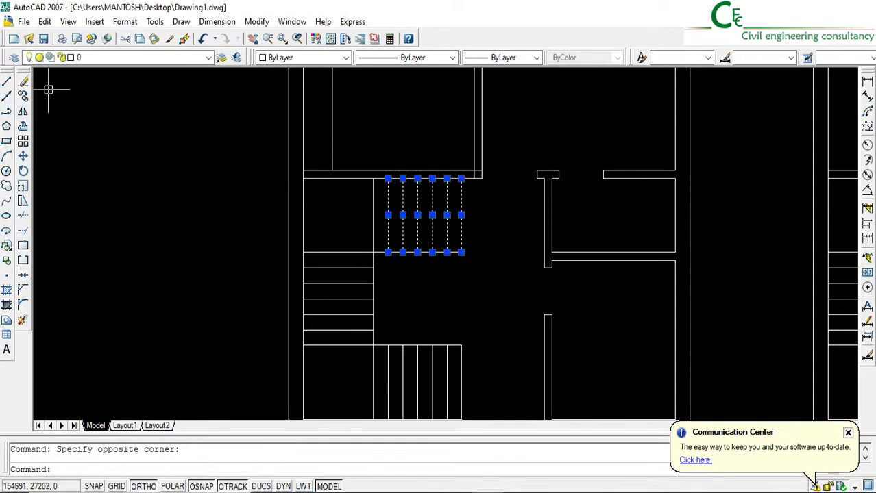
pyautogui.click(23, 82)
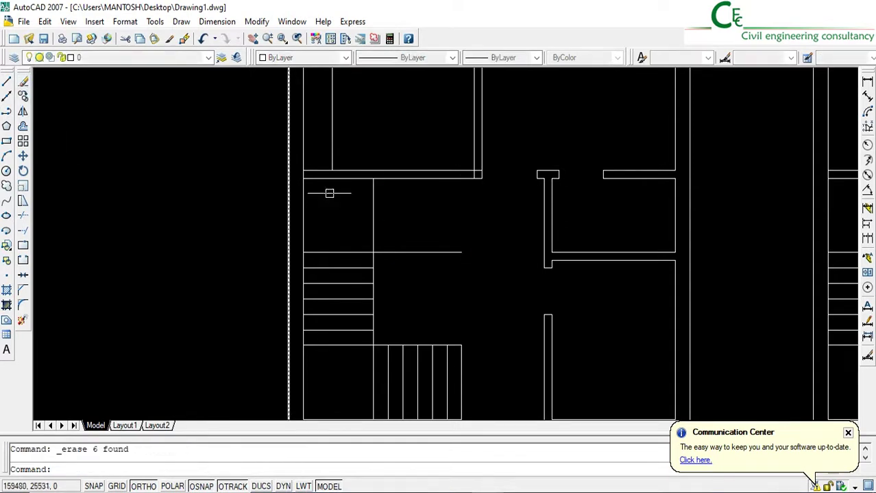
# Trim away the leftover horizontal edge line of the erased upper stair flight.
pyautogui.click(24, 216)
pyautogui.press('Return')
pyautogui.click(424, 250)
pyautogui.press('Return')
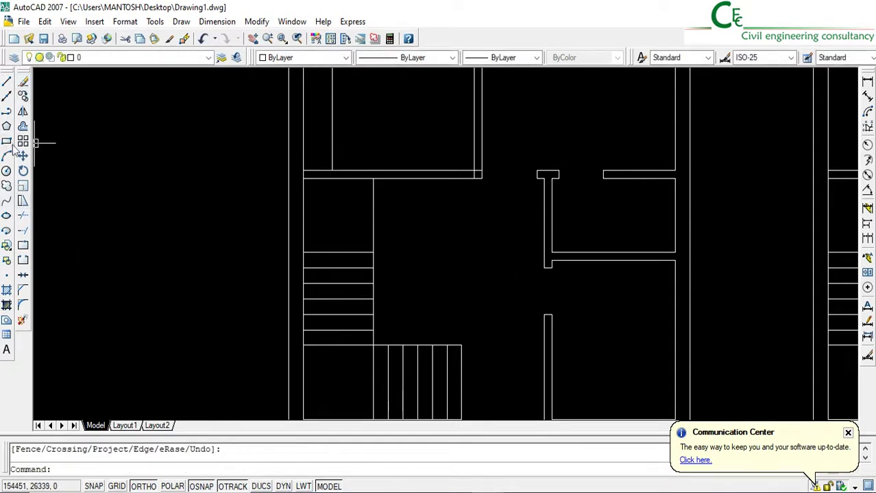
# Offset the left line of the middle plan's top partition wall 125 into the top-left room.
pyautogui.click(23, 127)
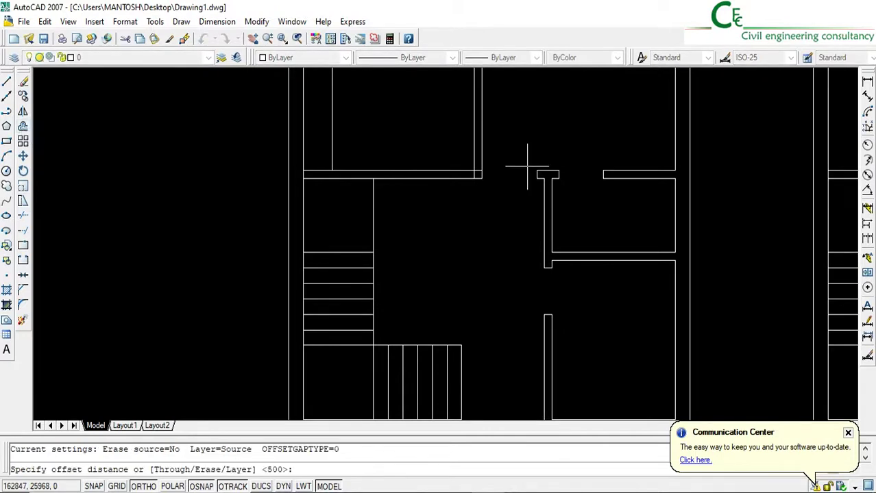
pyautogui.write('125')
pyautogui.press('Return')
pyautogui.click(479, 148)
pyautogui.click(439, 158)
pyautogui.press('Return')
# Offset the new 125 line a further 1200 to the left for the door opening.
pyautogui.click(24, 127)
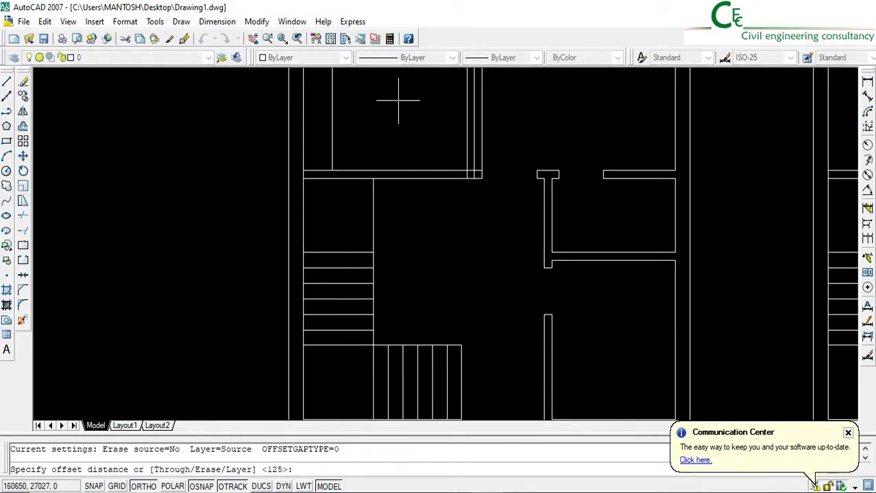
pyautogui.write('1200')
pyautogui.press('Return')
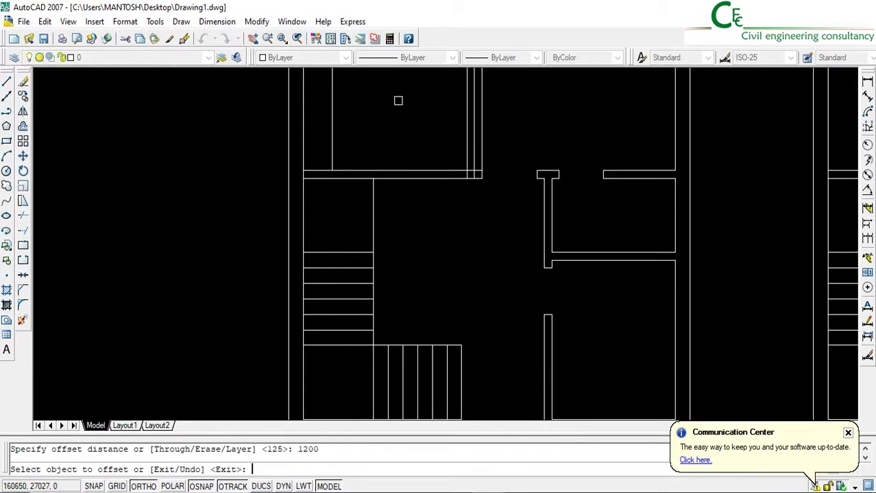
pyautogui.click(469, 143)
pyautogui.click(355, 166)
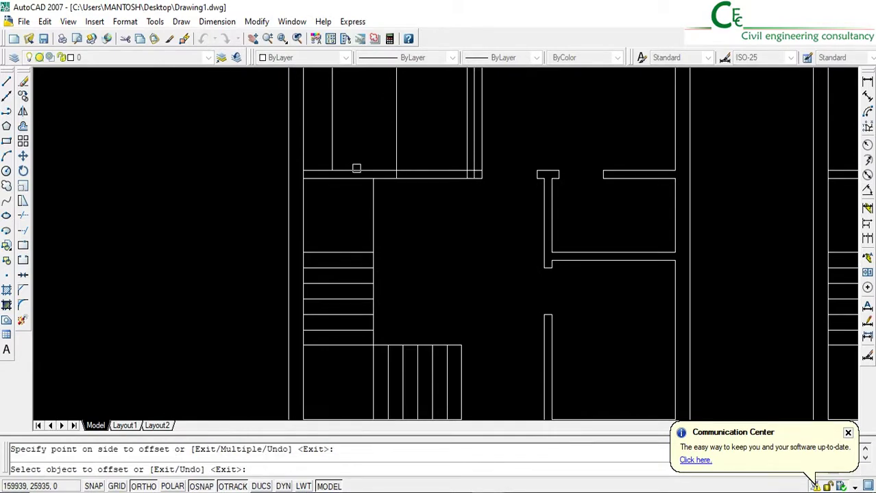
pyautogui.press('Return')
# Trim the wall and offset lines to form the door opening between the top-left room and the staircase area.
pyautogui.click(22, 215)
pyautogui.press('Return')
pyautogui.click(450, 206)
pyautogui.click(431, 129)
pyautogui.click(469, 160)
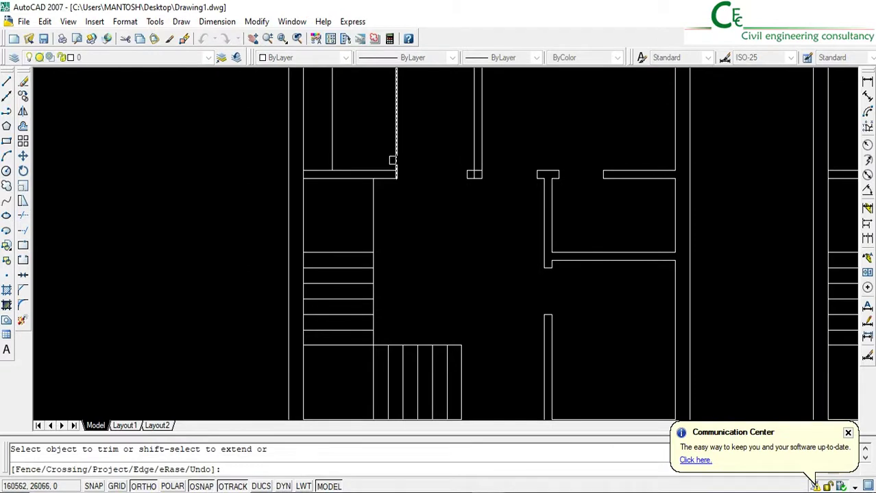
pyautogui.scroll(6, 469, 168)
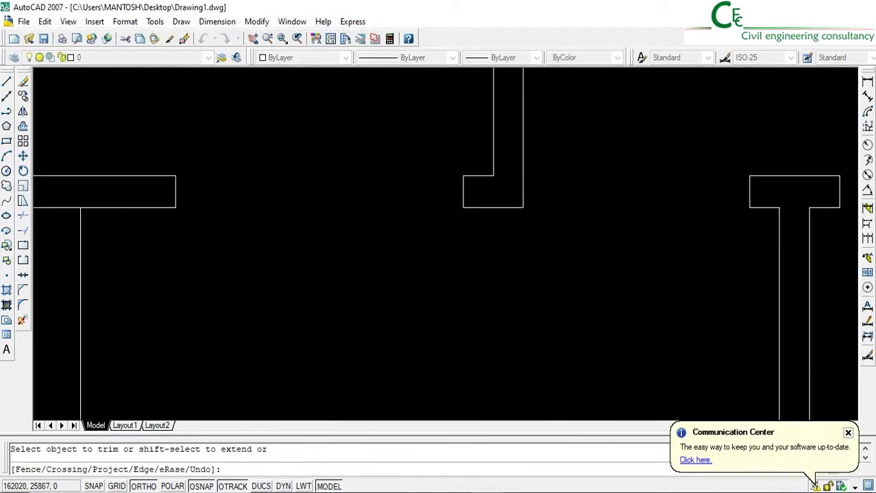
pyautogui.scroll(-6, 468, 177)
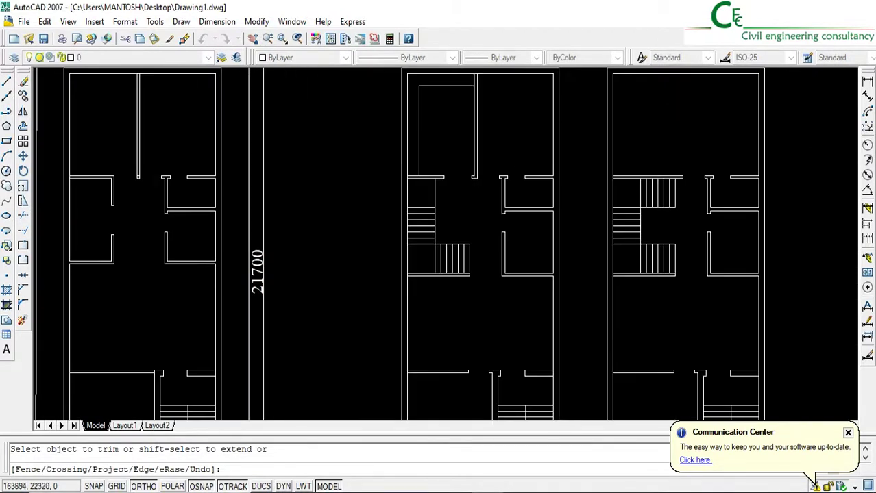
# Examine the staircases, lower rooms and verandahs of the middle and right floor plans.
pyautogui.scroll(2, 481, 209)
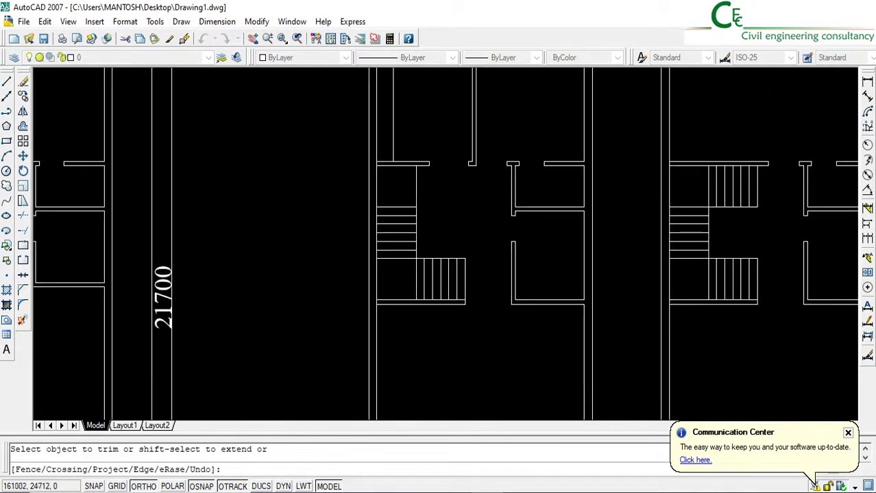
pyautogui.scroll(-2, 459, 188)
pyautogui.moveTo(506, 315); pyautogui.dragTo(455, 271, button='middle')
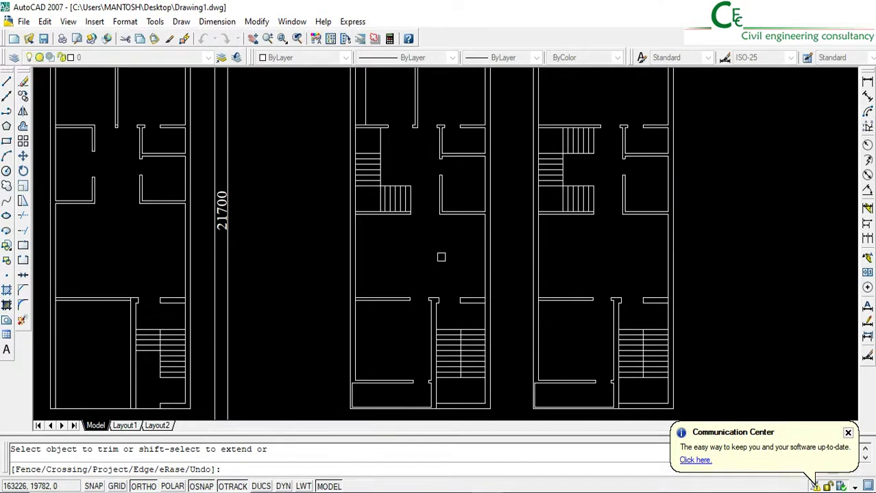
pyautogui.scroll(-2, 440, 257)
pyautogui.scroll(2, 441, 257)
pyautogui.moveTo(551, 242); pyautogui.dragTo(457, 263, button='middle')
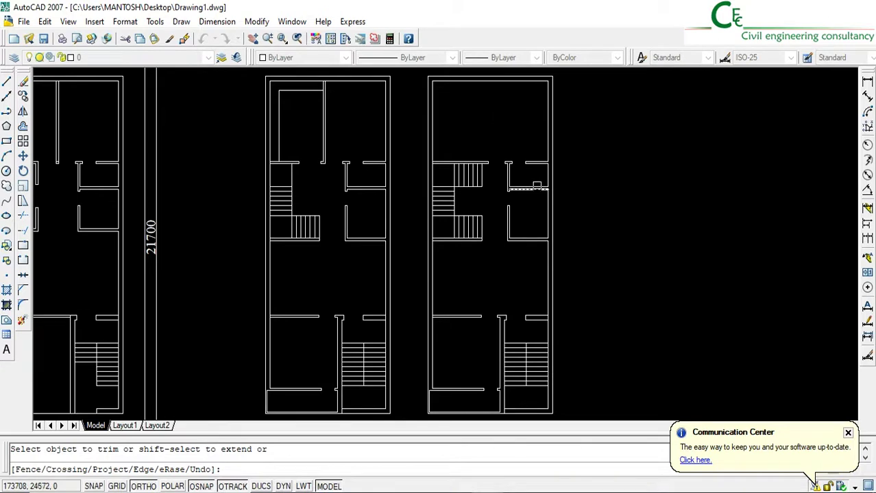
pyautogui.moveTo(493, 268); pyautogui.dragTo(500, 232, button='middle')
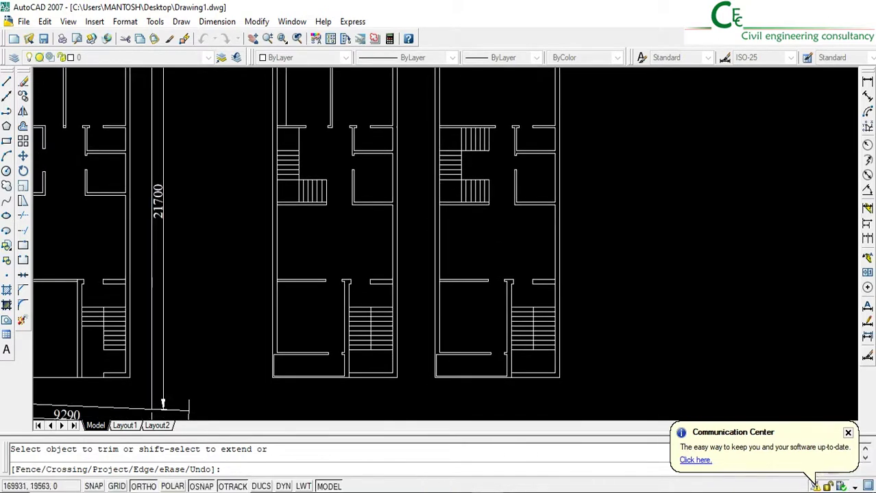
pyautogui.moveTo(473, 362); pyautogui.dragTo(473, 319, button='middle')
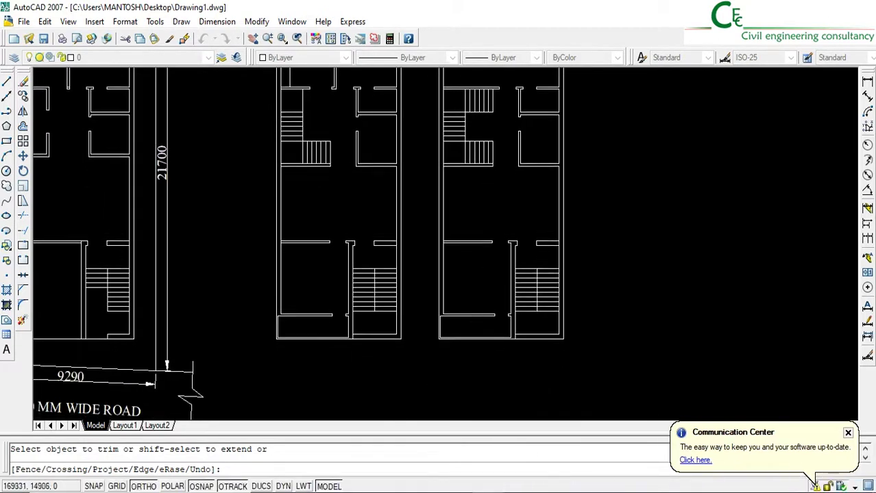
pyautogui.moveTo(494, 283); pyautogui.dragTo(504, 283, button='middle')
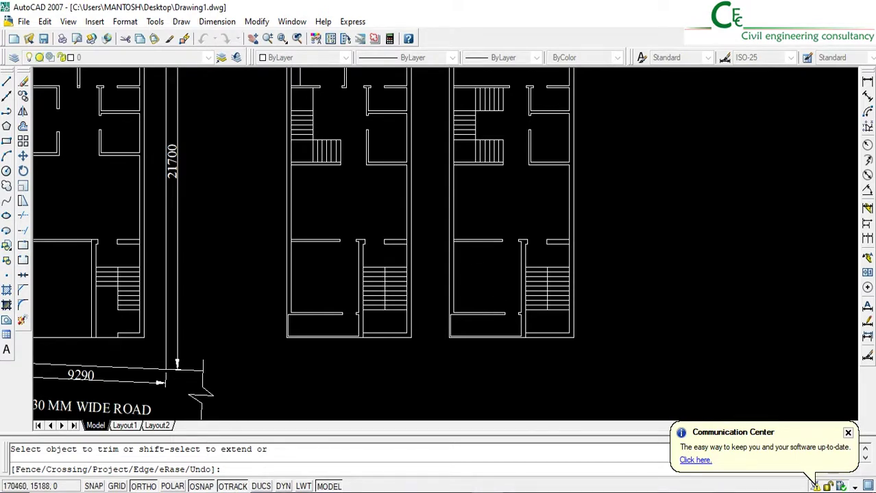
# Examine the site plan sheet and compare the room layouts of the three floor plans.
pyautogui.scroll(-6, 498, 290)
pyautogui.moveTo(184, 288); pyautogui.dragTo(551, 288, button='middle')
pyautogui.press('Return')
pyautogui.scroll(3, 292, 307)
pyautogui.moveTo(291, 307); pyautogui.dragTo(365, 357, button='middle')
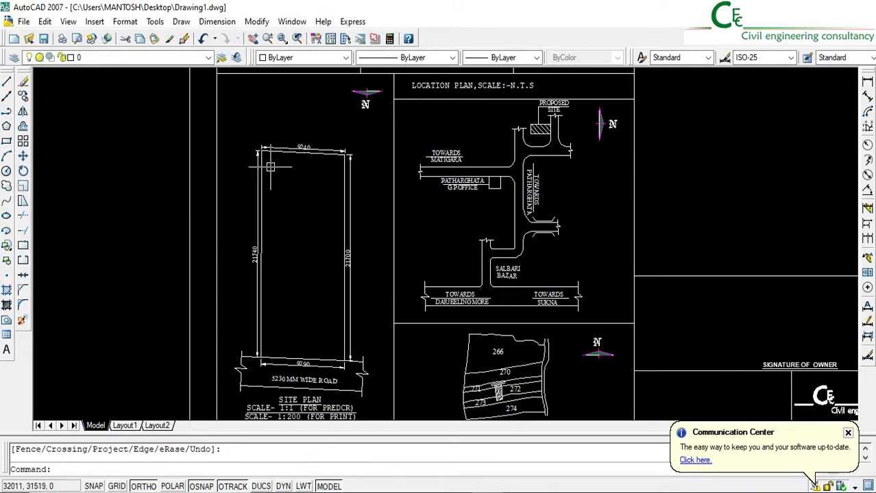
pyautogui.scroll(-5, 293, 196)
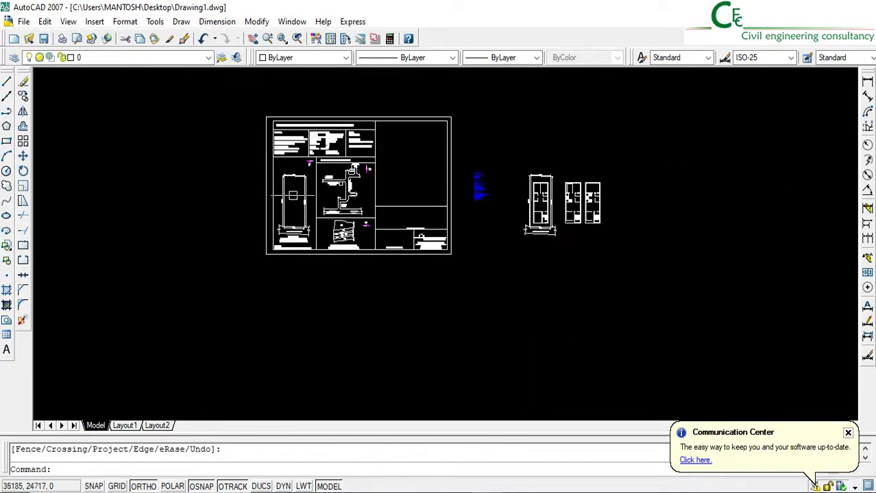
pyautogui.scroll(3, 600, 214)
pyautogui.moveTo(535, 304); pyautogui.dragTo(469, 224, button='middle')
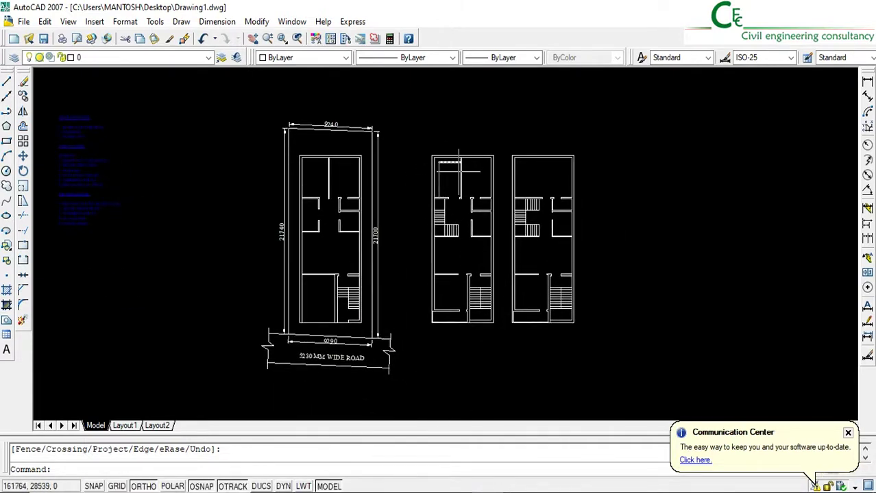
pyautogui.scroll(2, 442, 176)
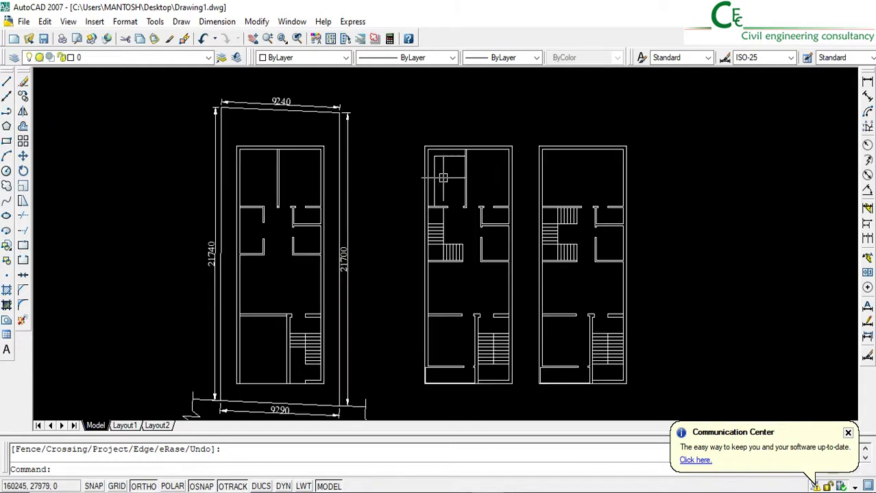
pyautogui.moveTo(448, 270); pyautogui.dragTo(447, 226, button='middle')
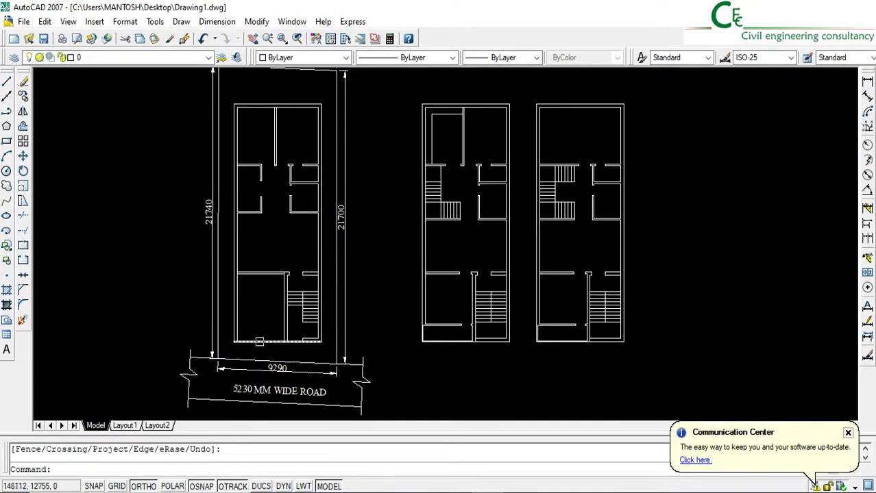
# Add the multiline text label BED ROOM with height 250 in the left plan's top-left room.
pyautogui.click(6, 352)
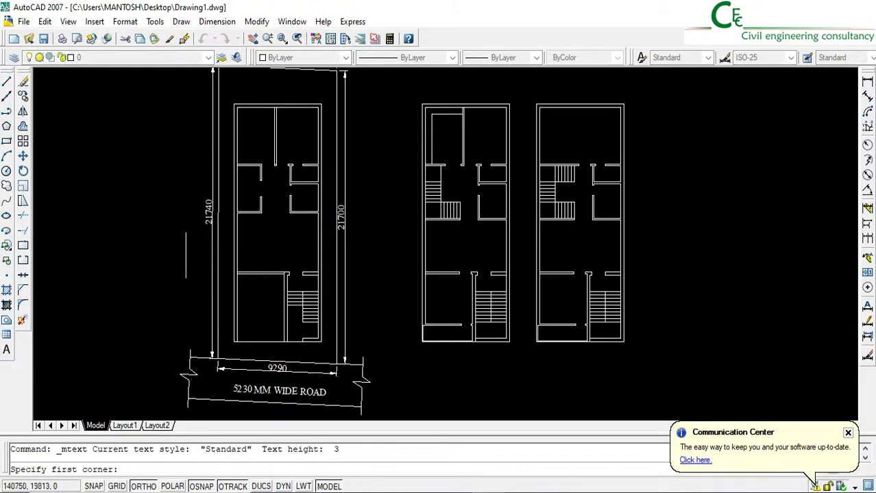
pyautogui.scroll(5, 243, 106)
pyautogui.click(209, 179)
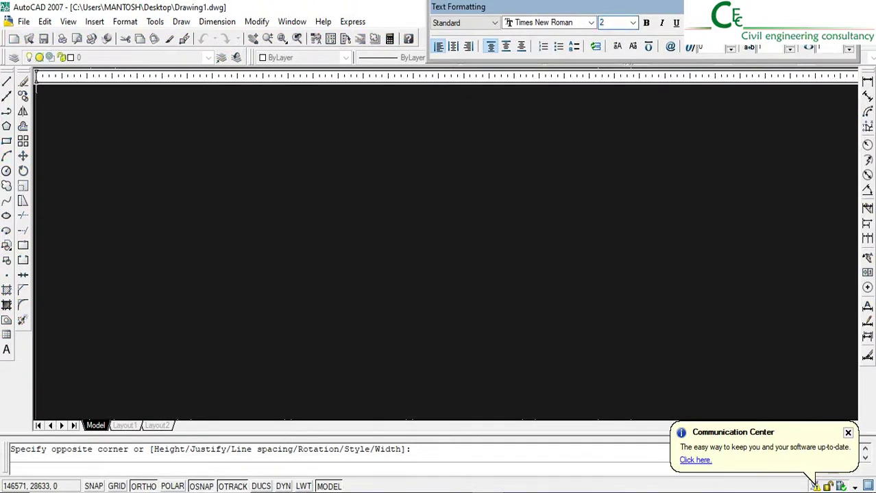
pyautogui.press('Return')
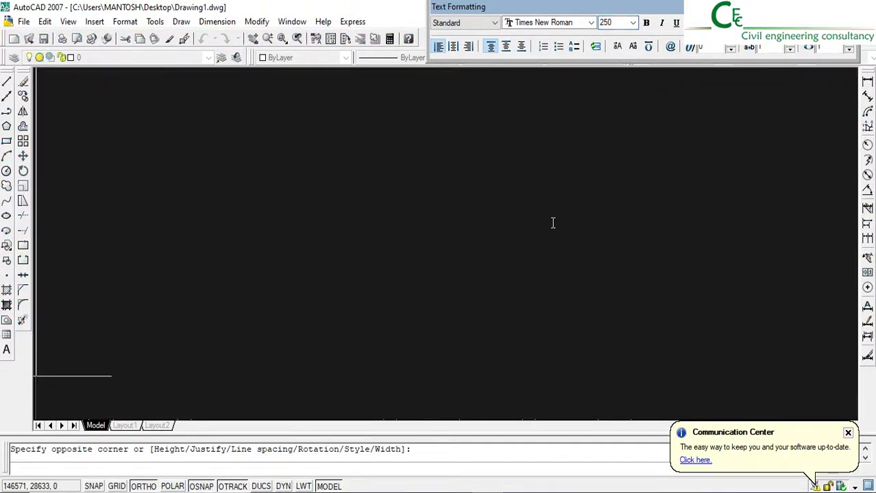
pyautogui.write('BED')
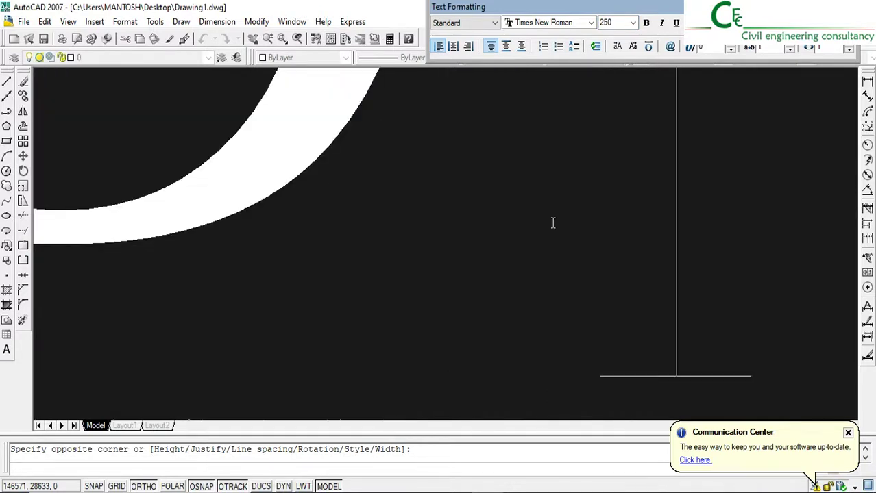
pyautogui.write(' RO')
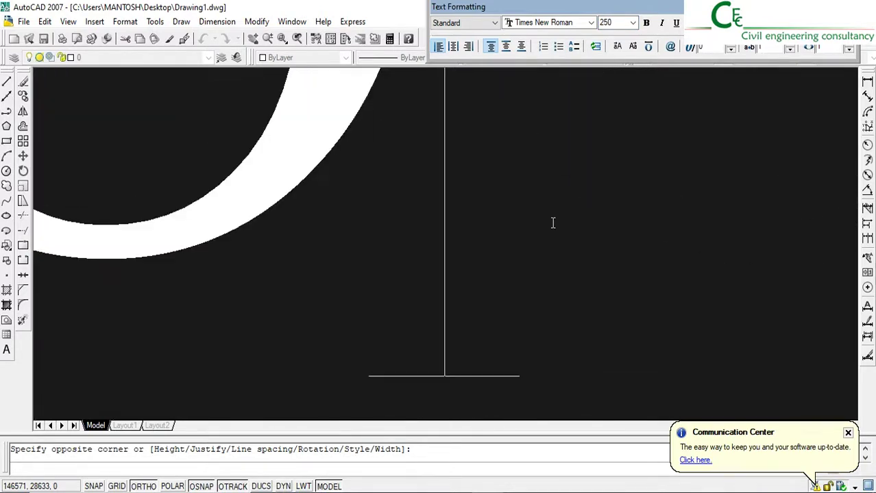
pyautogui.write('OM')
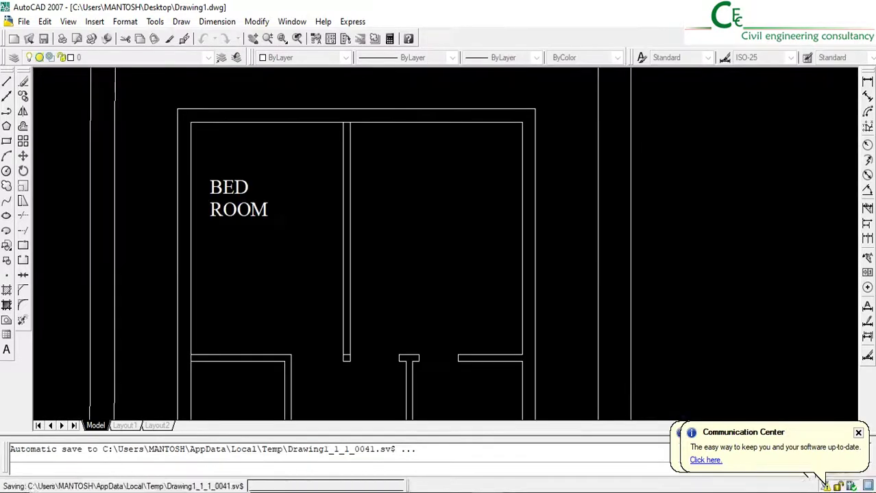
# Set the BED ROOM label's text width to 0 so that it fits on one line.
pyautogui.doubleClick(232, 194)
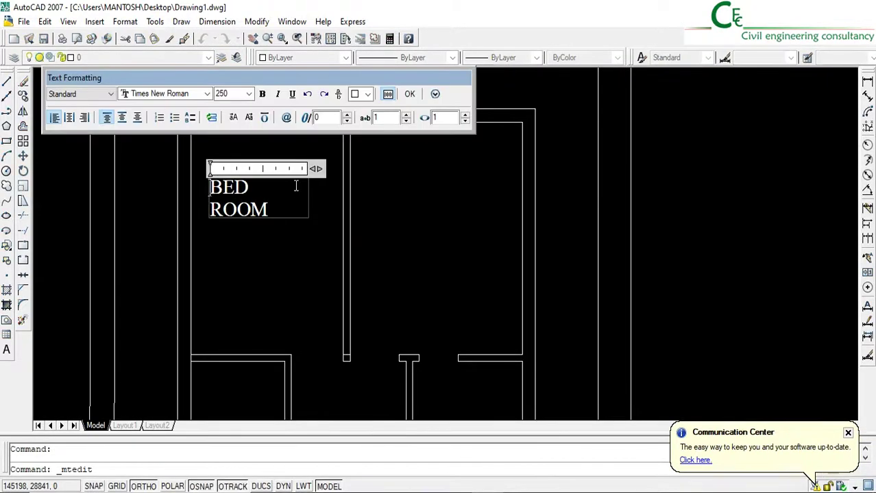
pyautogui.moveTo(316, 168); pyautogui.dragTo(198, 170)
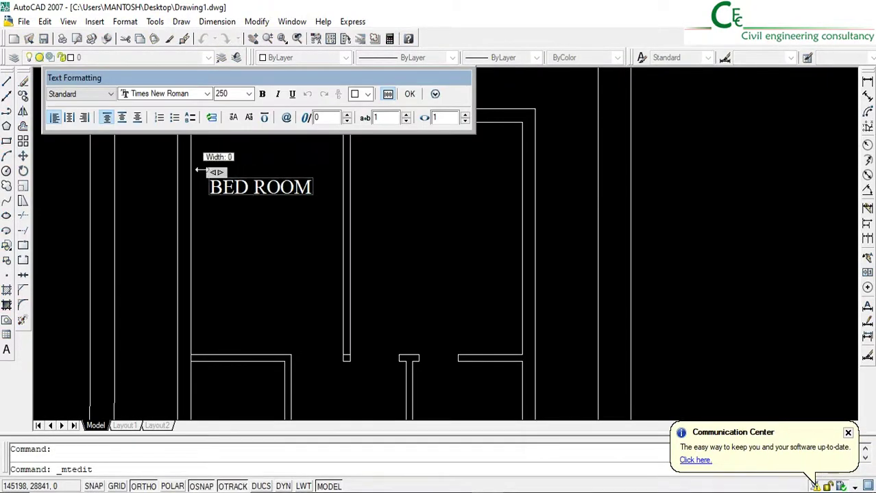
pyautogui.click(306, 219)
# Copy the BED ROOM label horizontally into the left plan's top-right room.
pyautogui.click(273, 187)
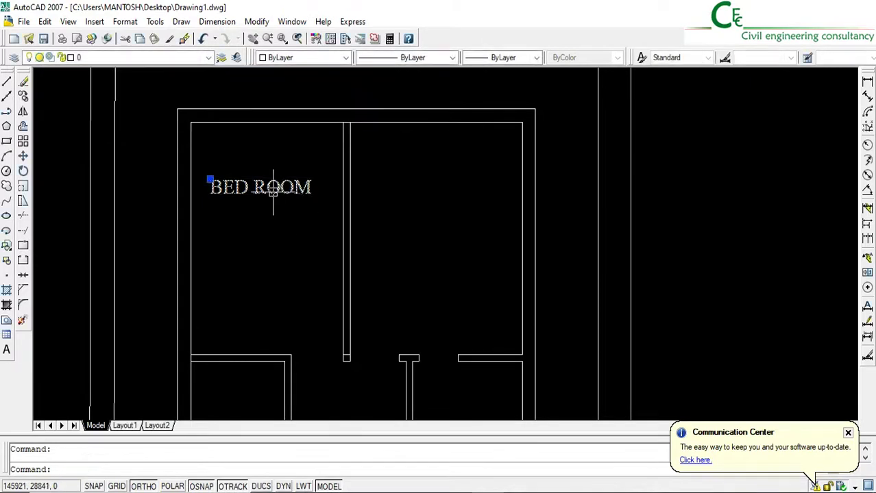
pyautogui.click(22, 96)
pyautogui.click(310, 188)
pyautogui.scroll(-2, 432, 191)
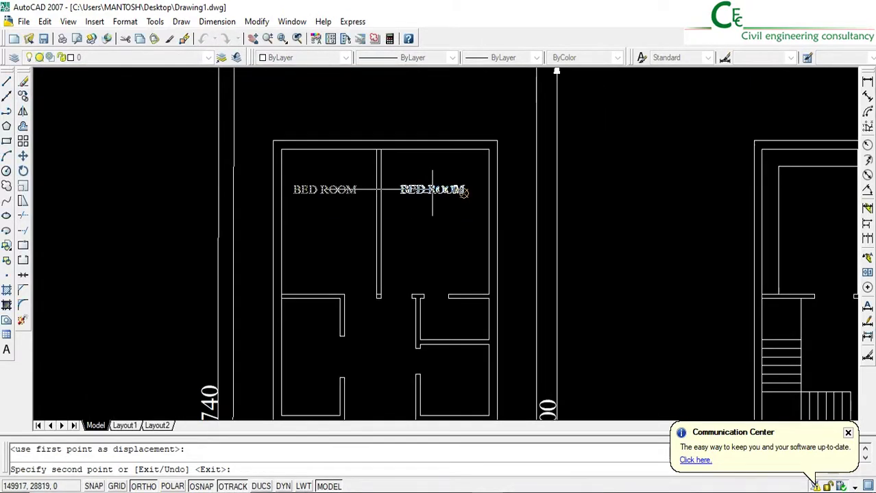
pyautogui.scroll(-2, 464, 190)
pyautogui.click(446, 189)
pyautogui.press('Return')
# Add linear dimensions for the inner width and depth of the left plan's top-right bedroom.
pyautogui.scroll(2, 485, 166)
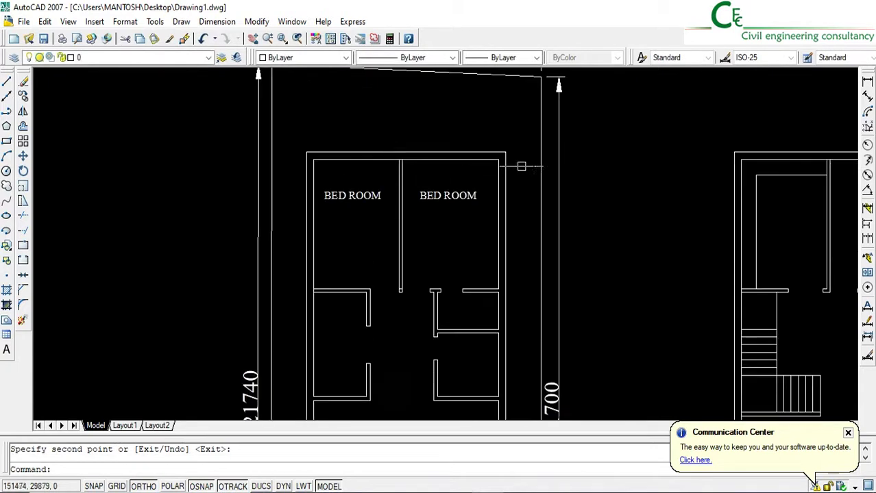
pyautogui.click(867, 81)
pyautogui.scroll(3, 400, 156)
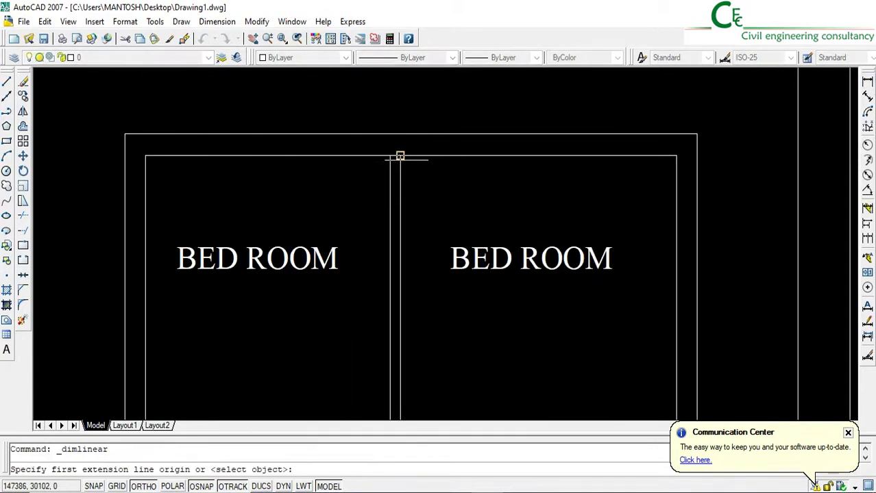
pyautogui.click(401, 155)
pyautogui.click(675, 155)
pyautogui.click(661, 181)
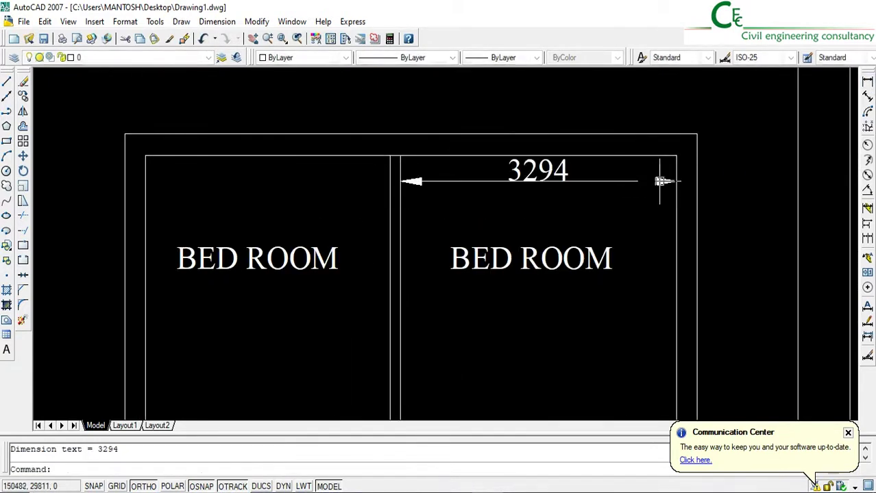
pyautogui.moveTo(545, 231); pyautogui.dragTo(471, 173, button='middle')
pyautogui.press('Return')
pyautogui.scroll(-4, 554, 324)
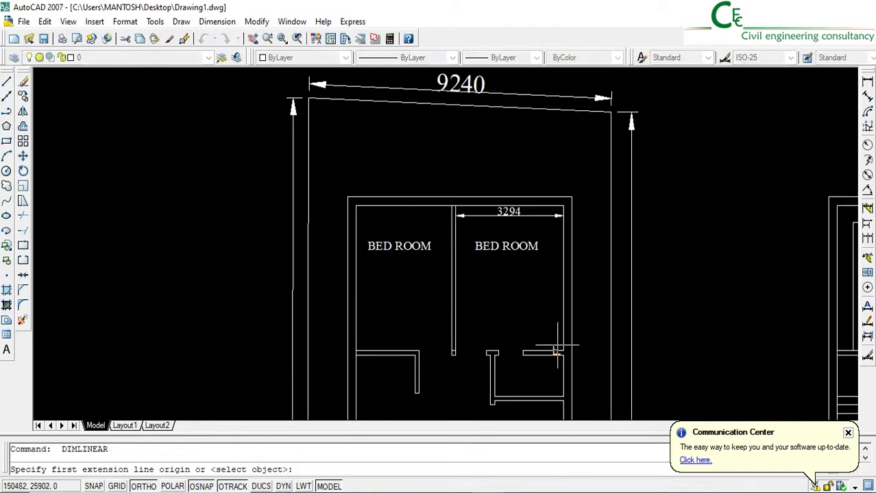
pyautogui.click(557, 349)
pyautogui.click(557, 205)
pyautogui.click(556, 245)
# Add linear dimensions for the inner width and depth of the left plan's top-left bedroom.
pyautogui.press('Return')
pyautogui.scroll(2, 390, 234)
pyautogui.click(340, 194)
pyautogui.click(476, 196)
pyautogui.click(438, 201)
pyautogui.press('Return')
pyautogui.moveTo(371, 303); pyautogui.dragTo(364, 272, button='middle')
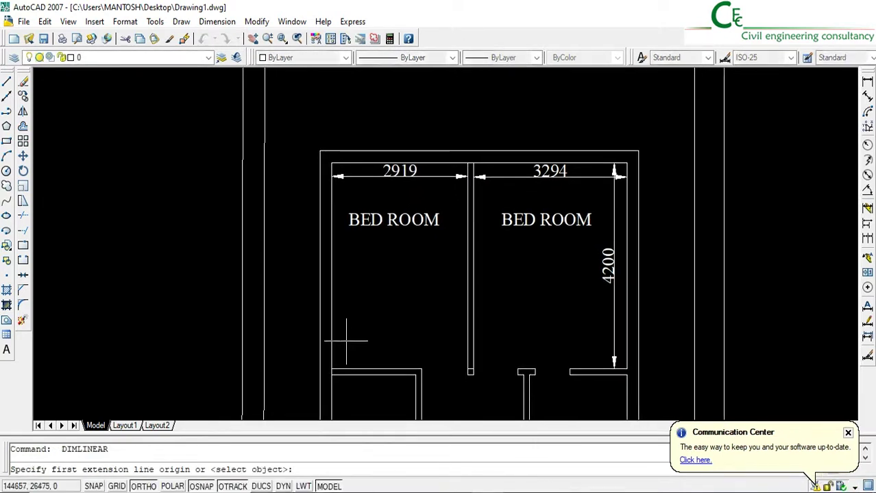
pyautogui.click(332, 363)
pyautogui.click(333, 176)
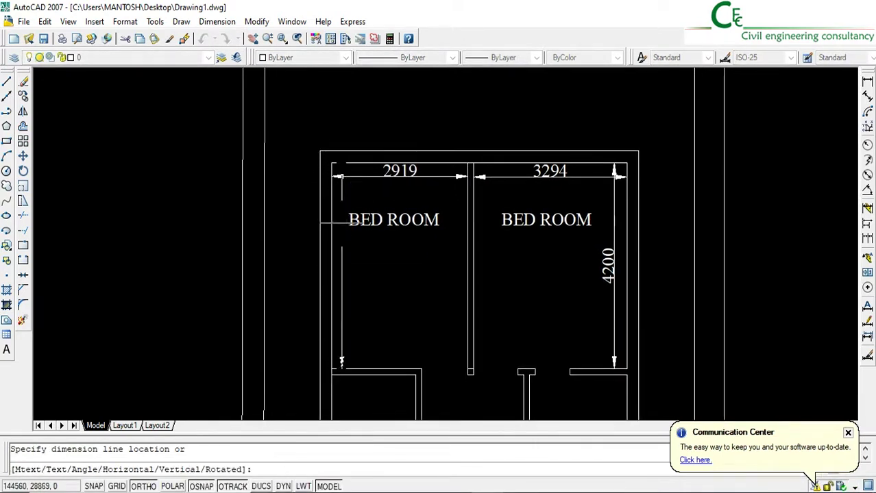
pyautogui.click(350, 225)
# Add linear dimensions for the inner depth and width of the small room below the top-left bedroom.
pyautogui.moveTo(363, 298); pyautogui.dragTo(348, 142, button='middle')
pyautogui.press('Return')
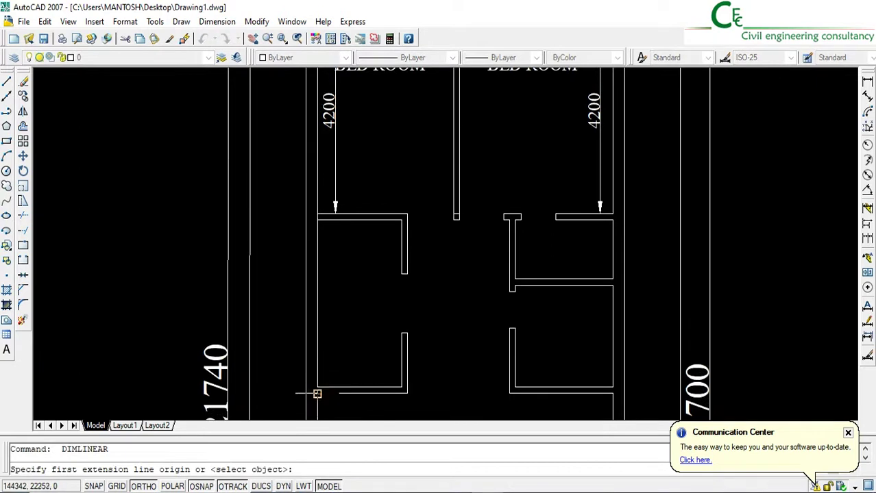
pyautogui.click(317, 389)
pyautogui.click(318, 219)
pyautogui.click(328, 245)
pyautogui.press('Return')
pyautogui.click(319, 216)
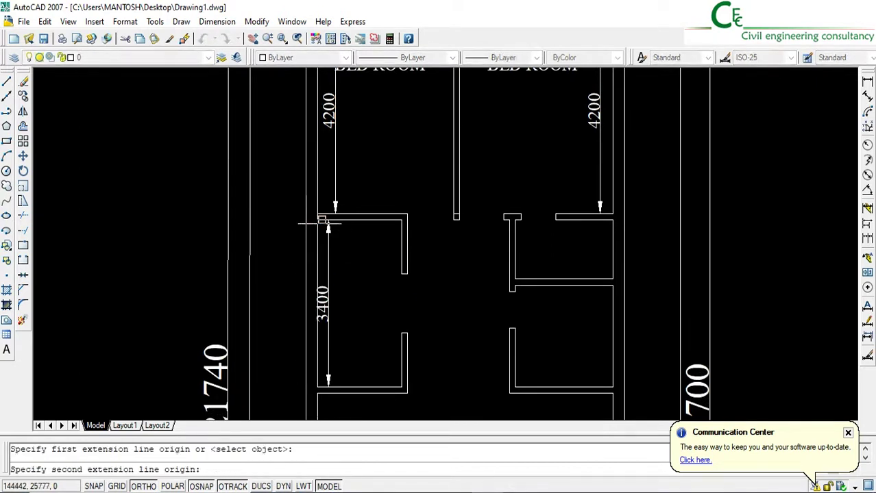
pyautogui.click(402, 219)
pyautogui.click(398, 236)
# Add the room size 3294x4200 as a second line in the top-right bedroom's label.
pyautogui.moveTo(463, 289); pyautogui.dragTo(434, 257, button='middle')
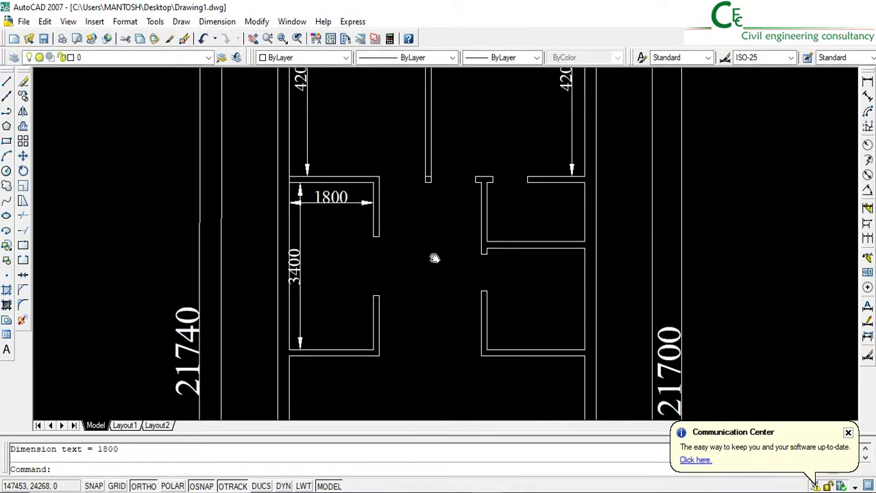
pyautogui.scroll(-2, 431, 253)
pyautogui.moveTo(507, 263); pyautogui.dragTo(446, 242, button='middle')
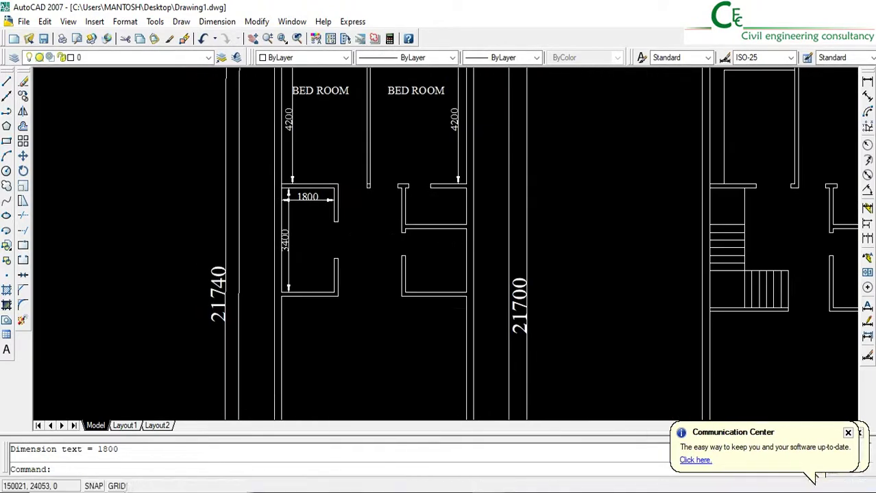
pyautogui.moveTo(408, 147); pyautogui.dragTo(420, 248, button='middle')
pyautogui.scroll(4, 423, 178)
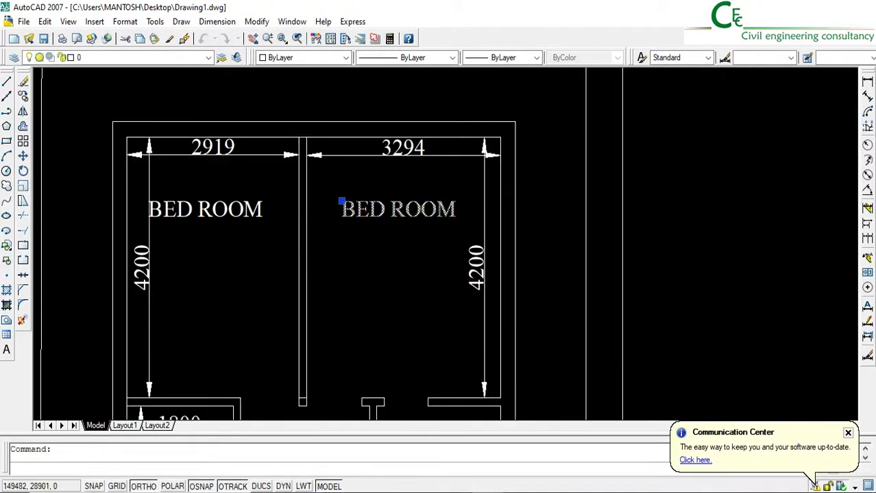
pyautogui.doubleClick(344, 208)
pyautogui.click(457, 209)
pyautogui.press('Return')
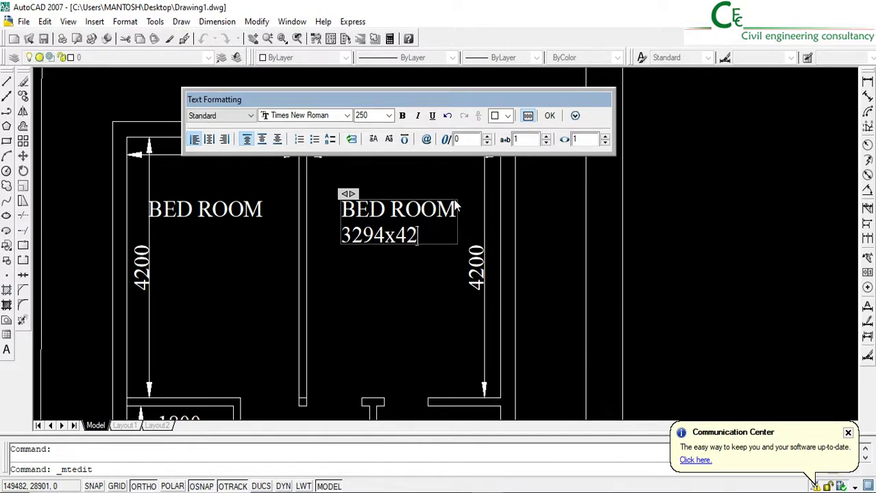
pyautogui.click(500, 248)
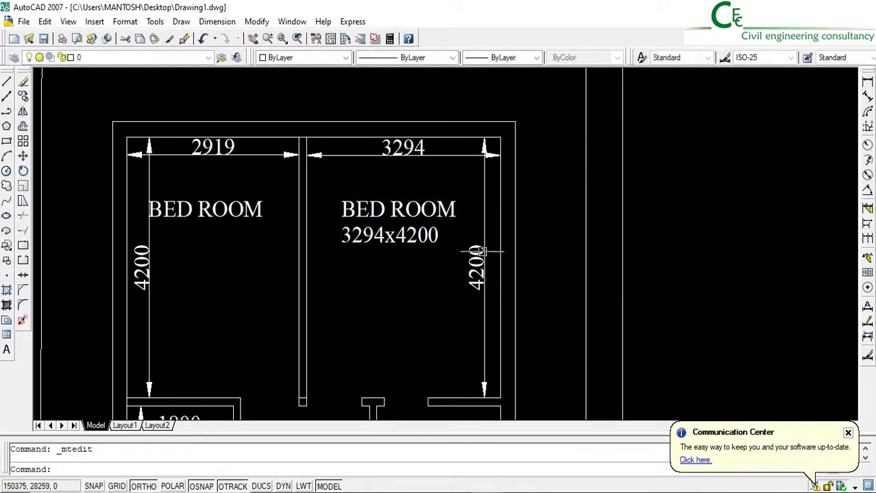
pyautogui.scroll(-5, 479, 248)
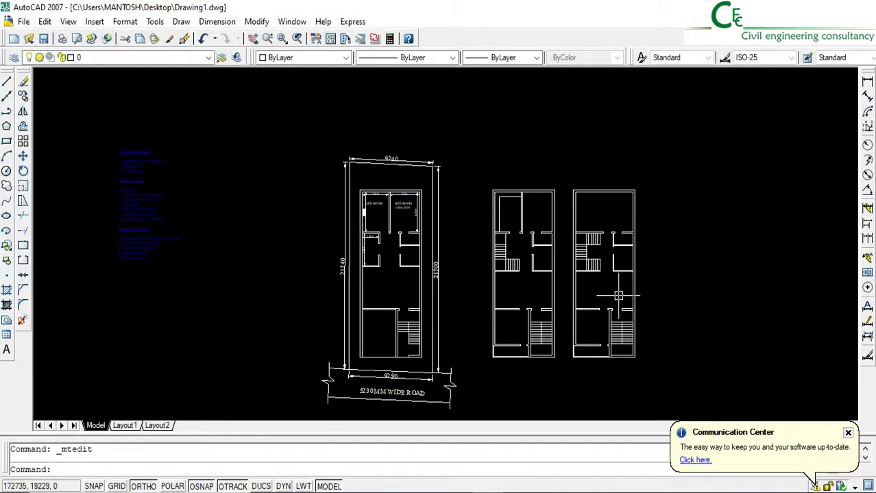
pyautogui.scroll(1, 623, 236)
pyautogui.scroll(1, 589, 198)
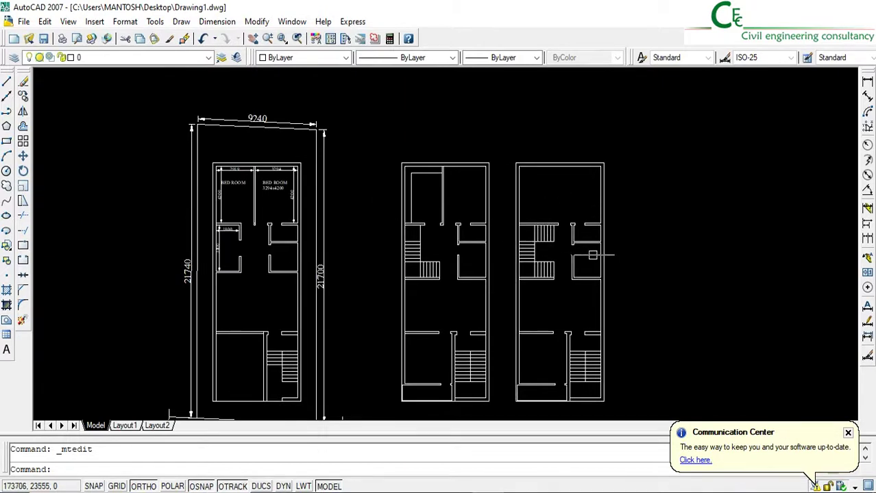
pyautogui.moveTo(584, 265); pyautogui.dragTo(553, 246, button='middle')
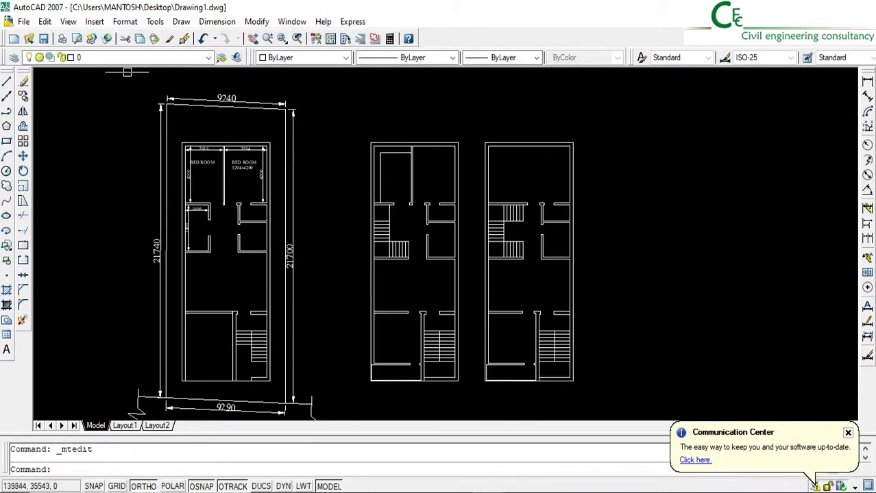
pyautogui.click(111, 59)
pyautogui.click(111, 59)
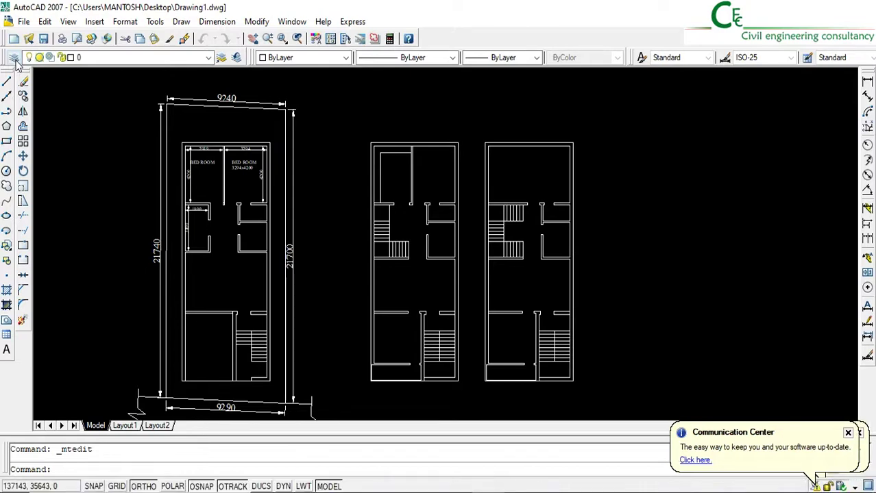
# Create a new layer named Column and give it the dark red index color 14.
pyautogui.click(15, 59)
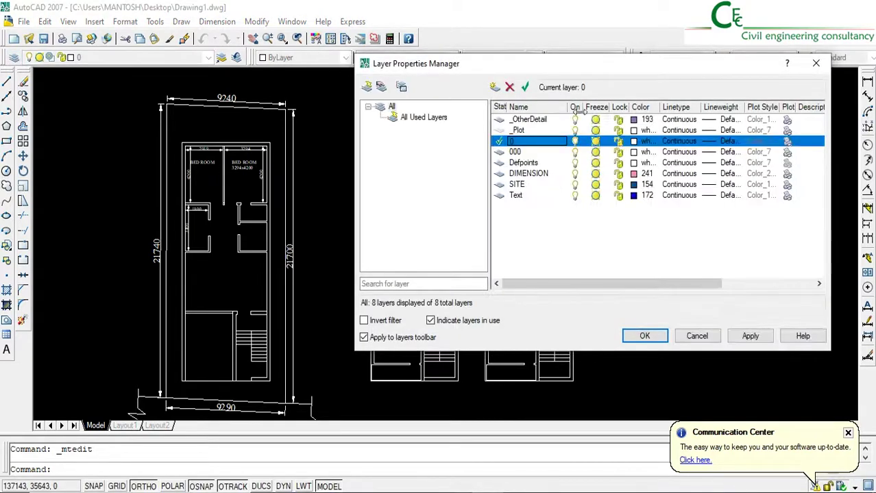
pyautogui.click(495, 89)
pyautogui.click(526, 207)
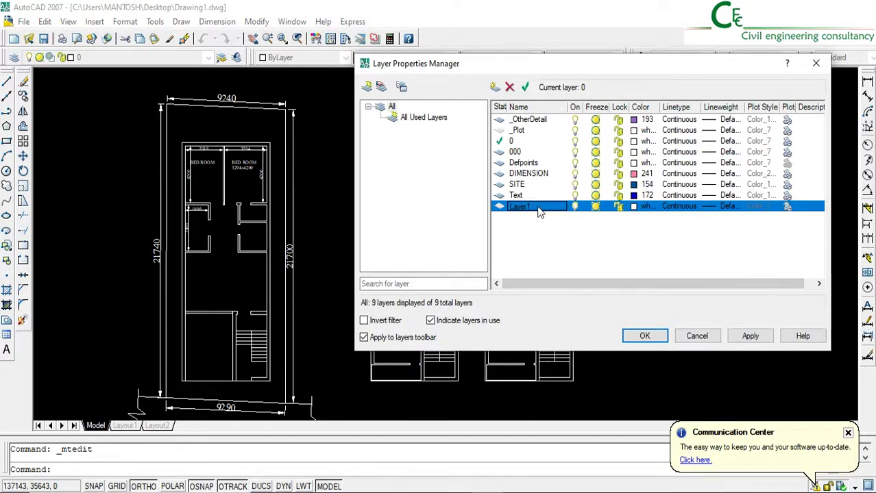
pyautogui.click(539, 208)
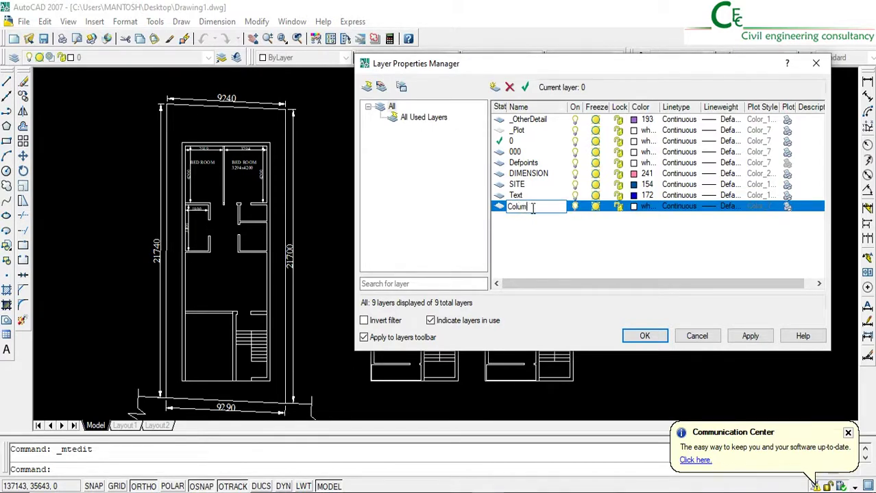
pyautogui.click(634, 207)
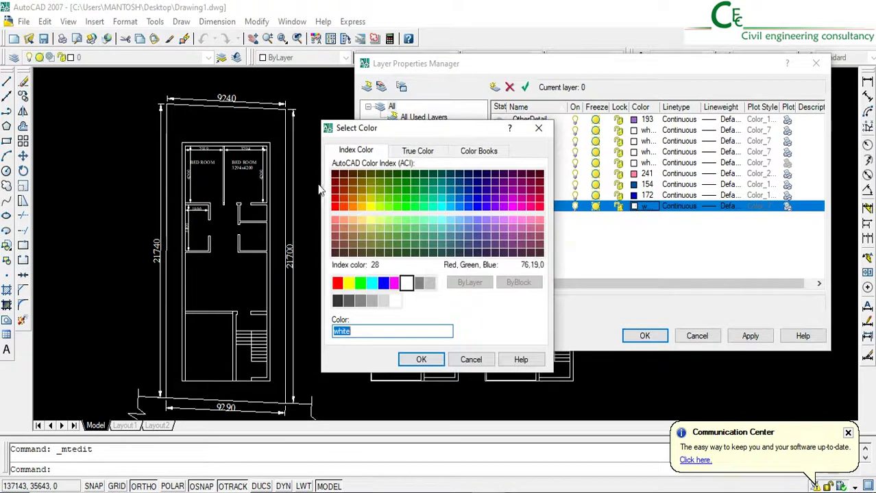
pyautogui.click(335, 190)
pyautogui.click(421, 360)
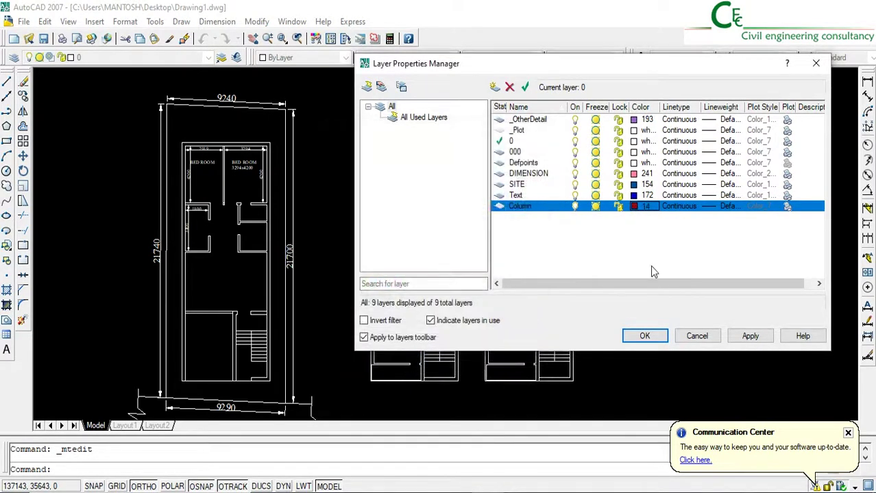
# Add a layer named Window with the green index color 86 and accept the layer changes.
pyautogui.click(495, 87)
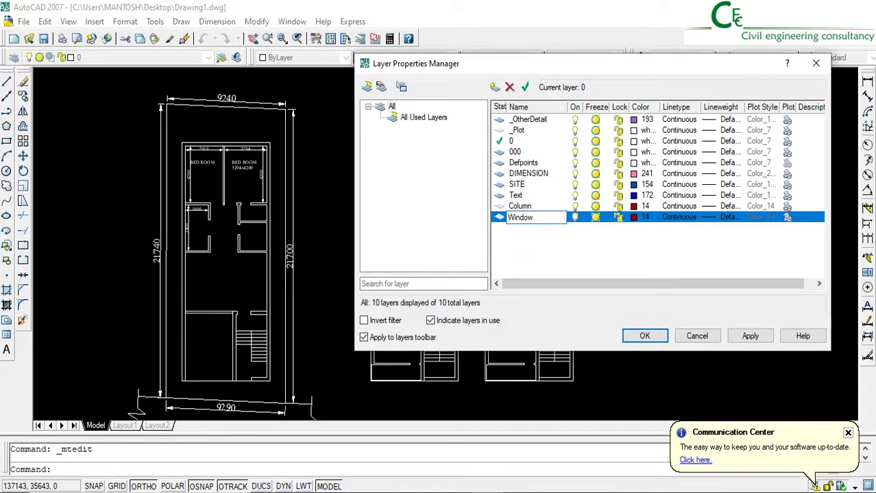
pyautogui.click(639, 217)
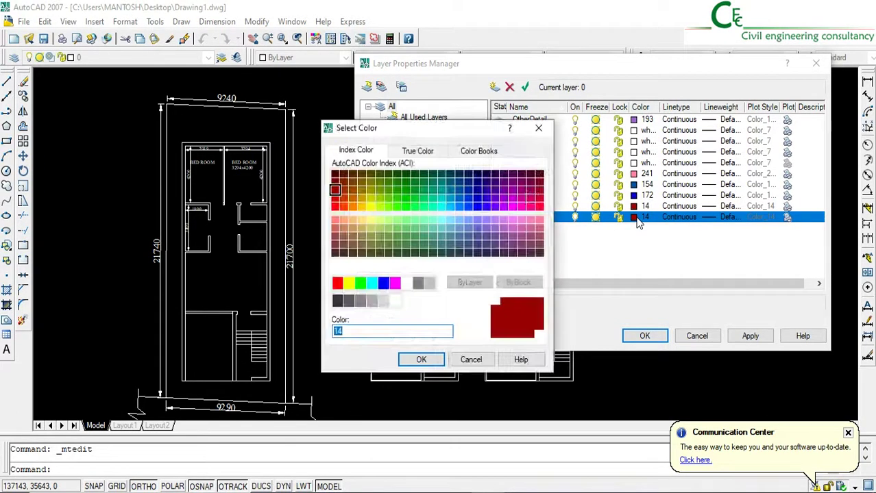
pyautogui.click(397, 181)
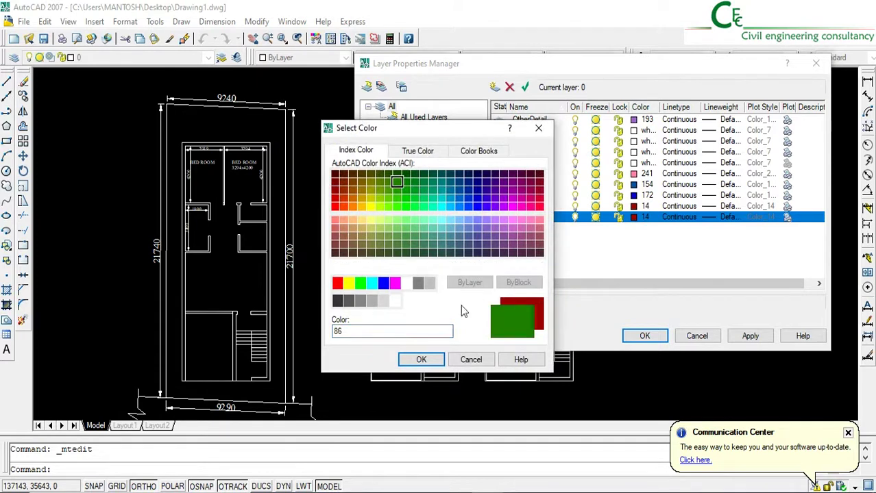
pyautogui.click(421, 360)
pyautogui.click(644, 335)
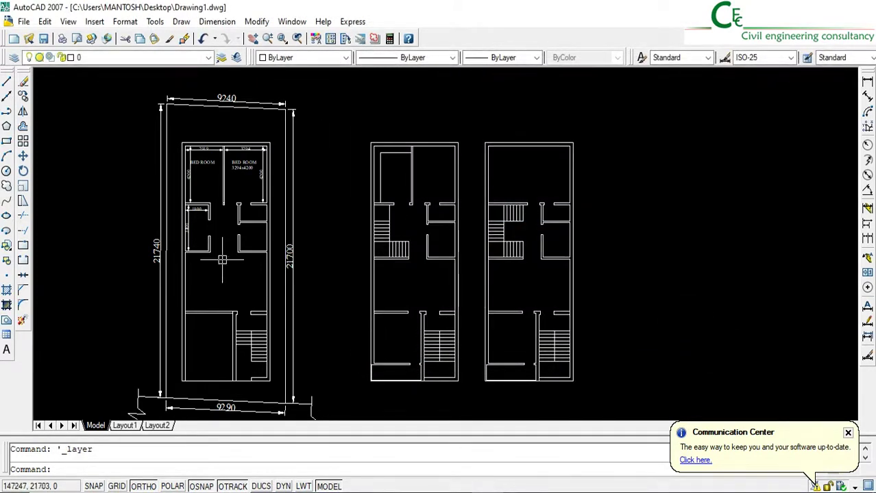
# Make Column the current layer and draw a 250 by 350 rectangle in the empty space right of the plans.
pyautogui.click(79, 58)
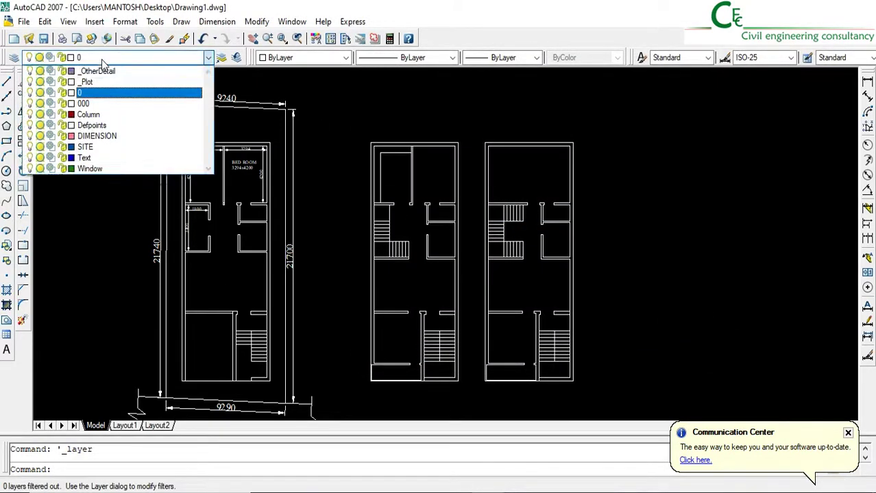
pyautogui.click(96, 115)
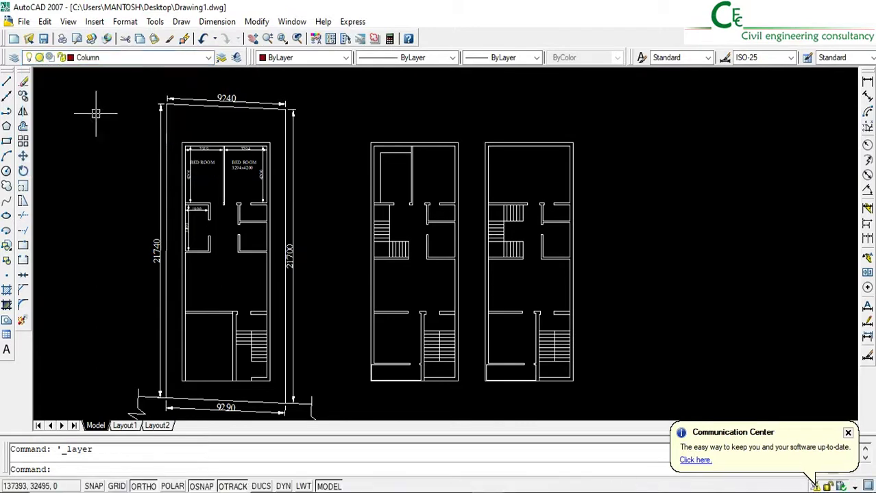
pyautogui.click(7, 141)
pyautogui.click(677, 323)
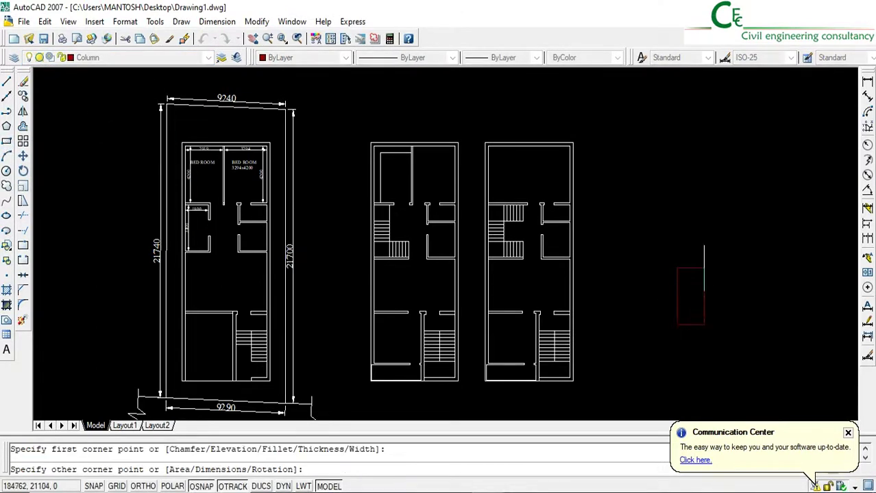
pyautogui.write('@250,350')
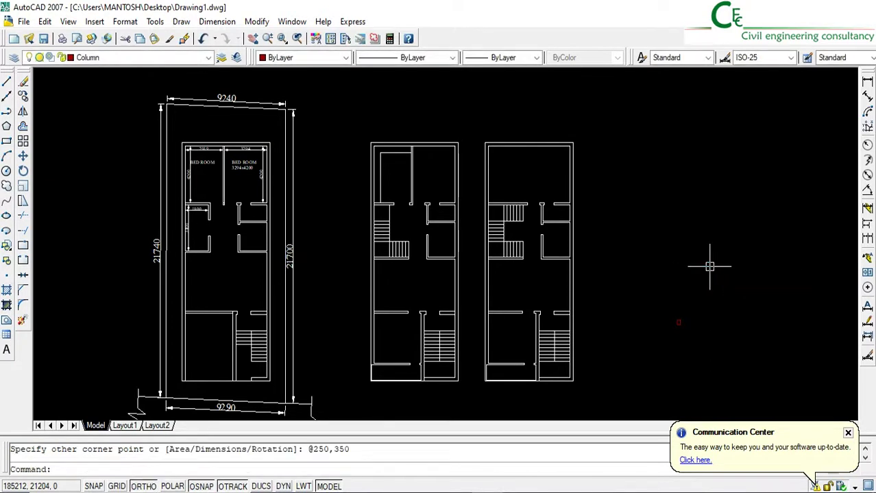
pyautogui.press('Return')
# Fill the 250 by 350 column rectangle with a SOLID hatch in the layer's color.
pyautogui.scroll(6, 675, 328)
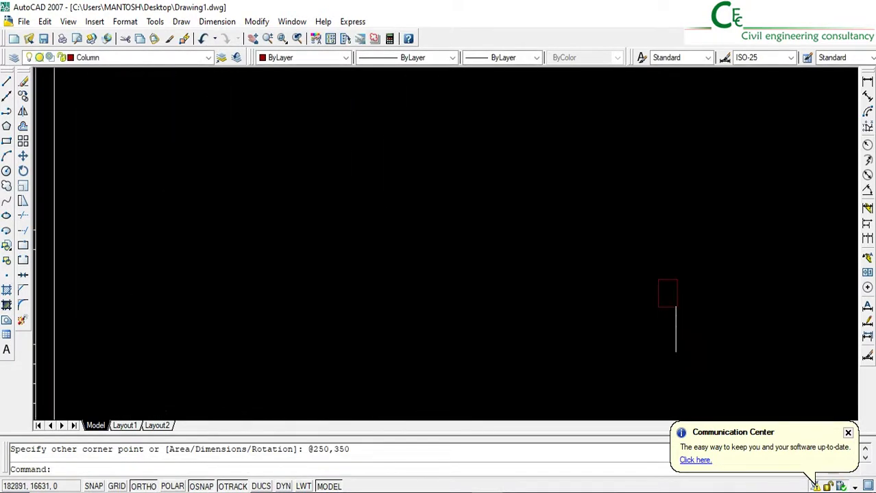
pyautogui.scroll(4, 676, 291)
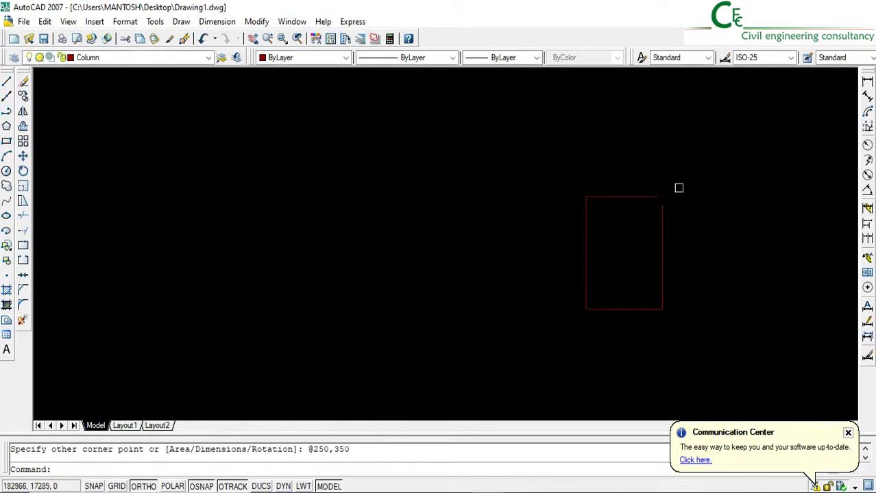
pyautogui.click(6, 290)
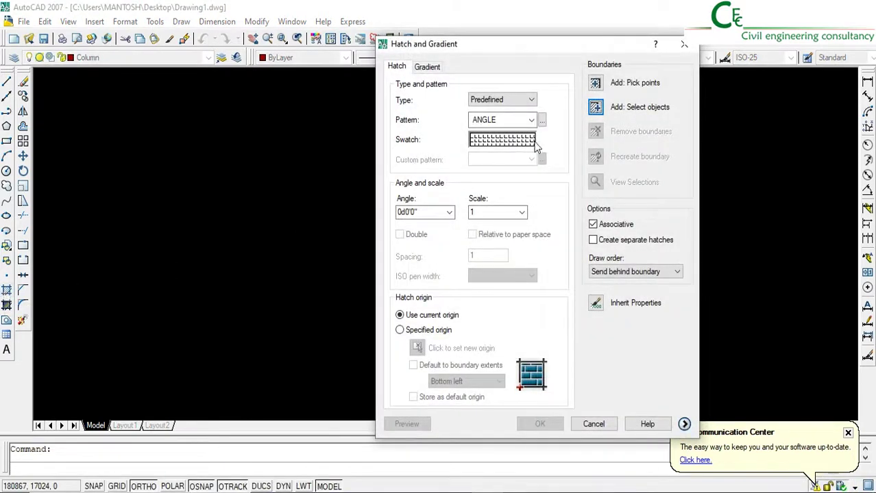
pyautogui.click(542, 121)
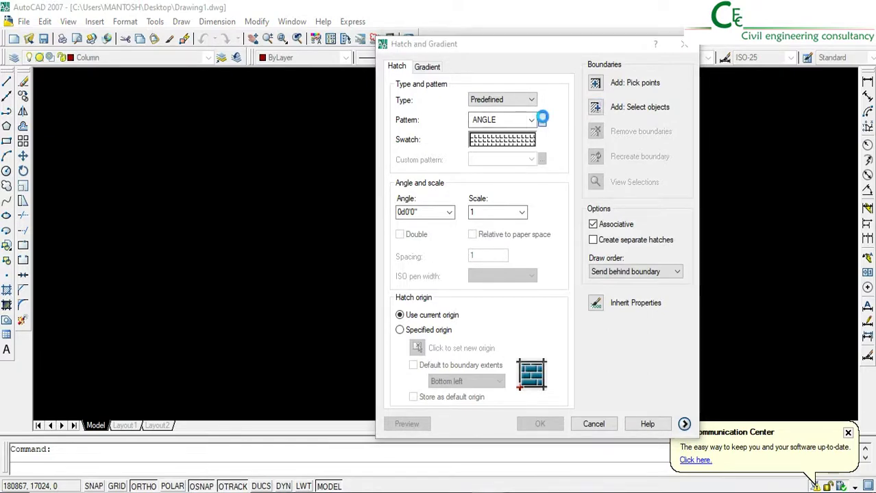
pyautogui.click(358, 162)
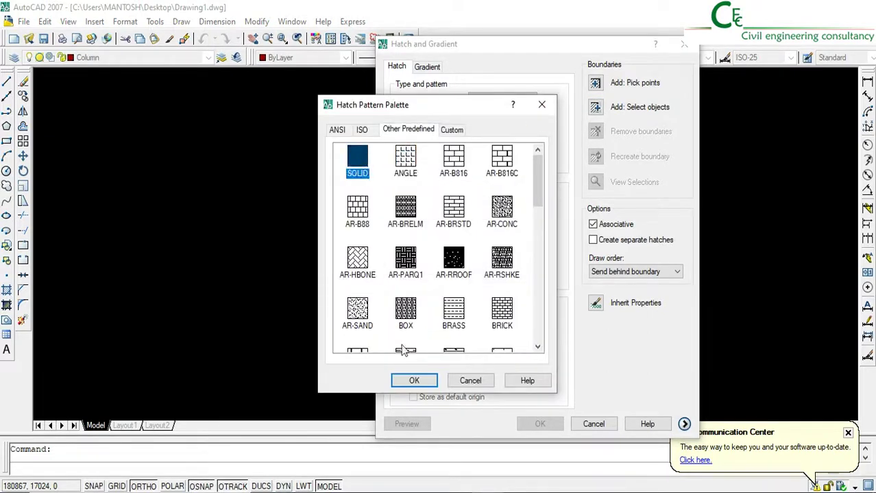
pyautogui.click(411, 380)
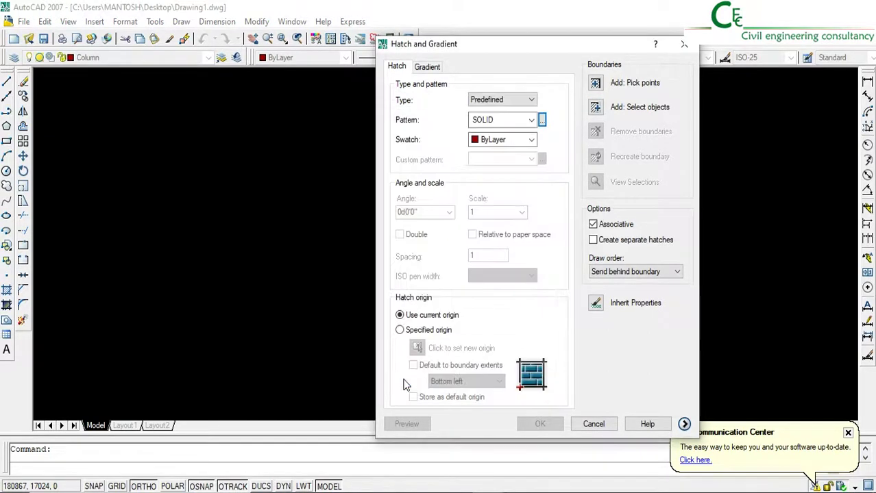
pyautogui.click(595, 84)
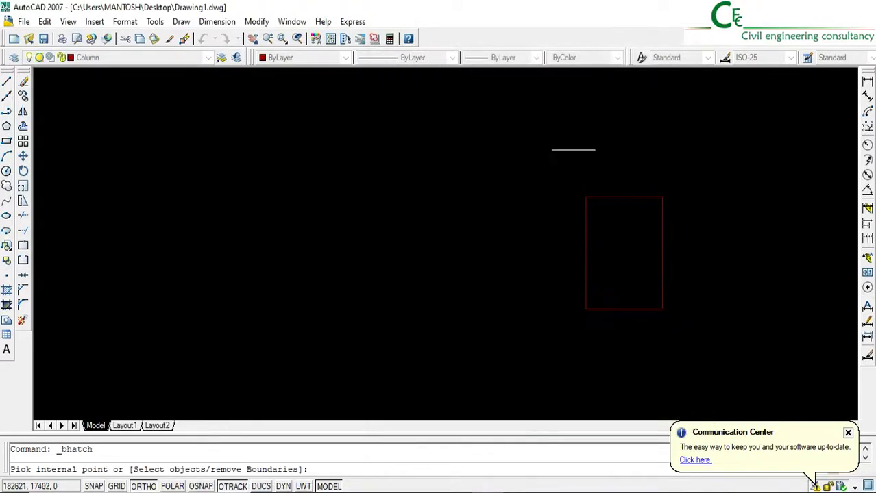
pyautogui.click(606, 249)
pyautogui.press('Return')
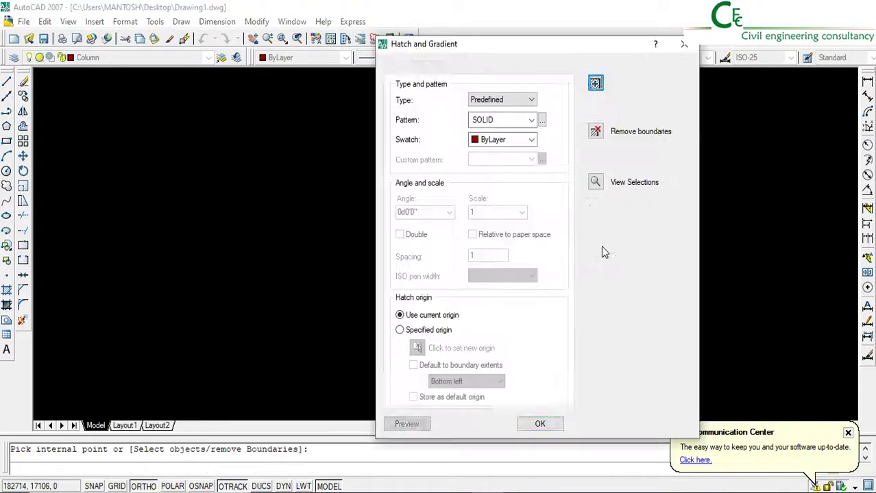
pyautogui.click(421, 424)
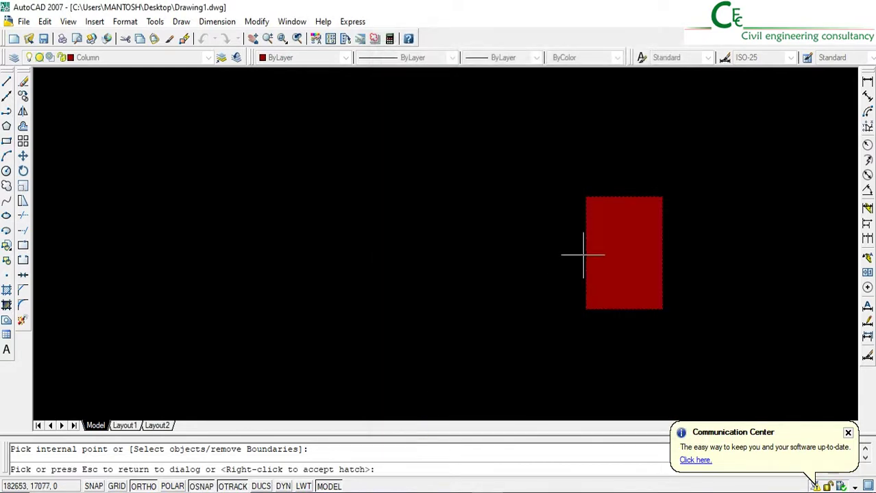
pyautogui.rightClick(582, 254)
# Copy the hatched column with its outline onto the top-left outer wall corner of the middle plan.
pyautogui.scroll(-10, 594, 249)
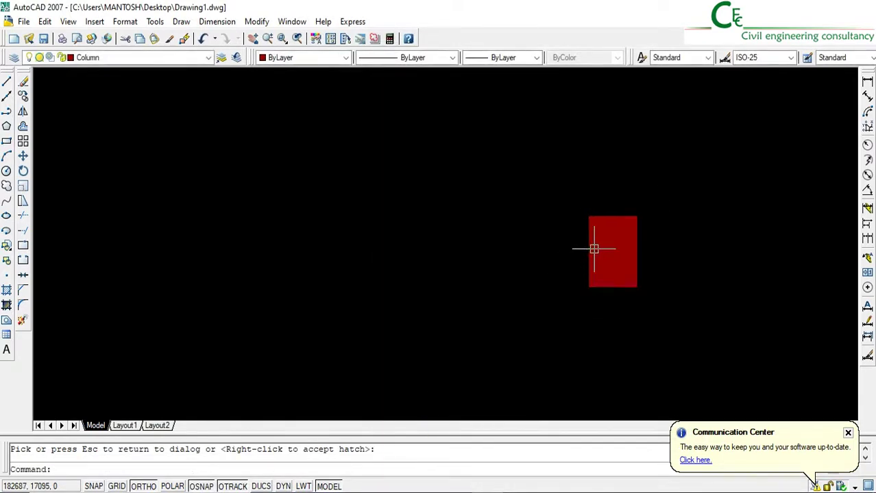
pyautogui.click(631, 282)
pyautogui.click(562, 205)
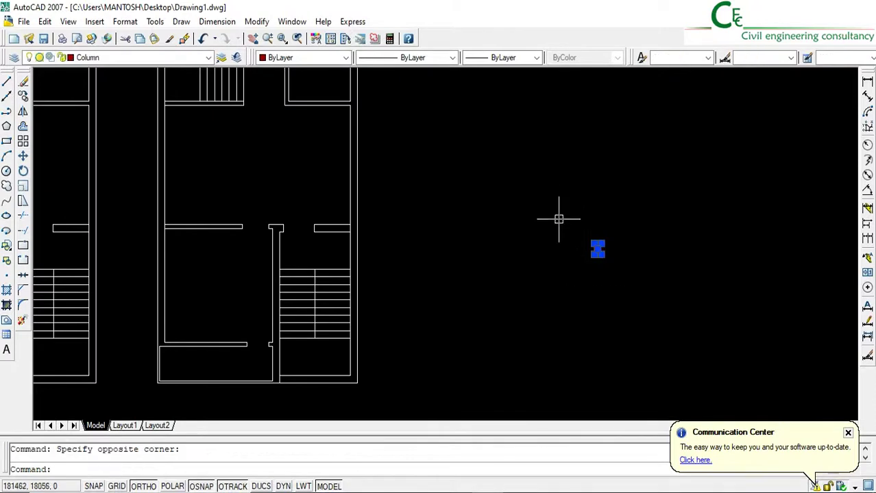
pyautogui.click(22, 96)
pyautogui.scroll(3, 589, 243)
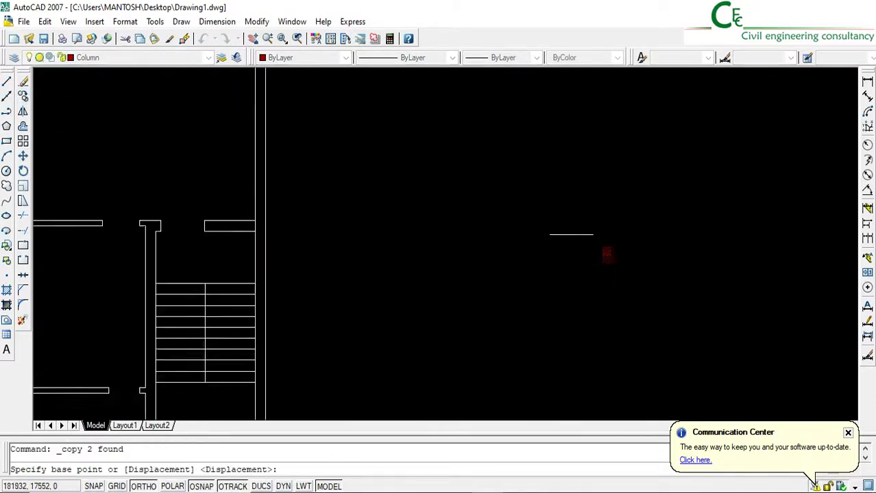
pyautogui.click(612, 254)
pyautogui.scroll(-6, 612, 254)
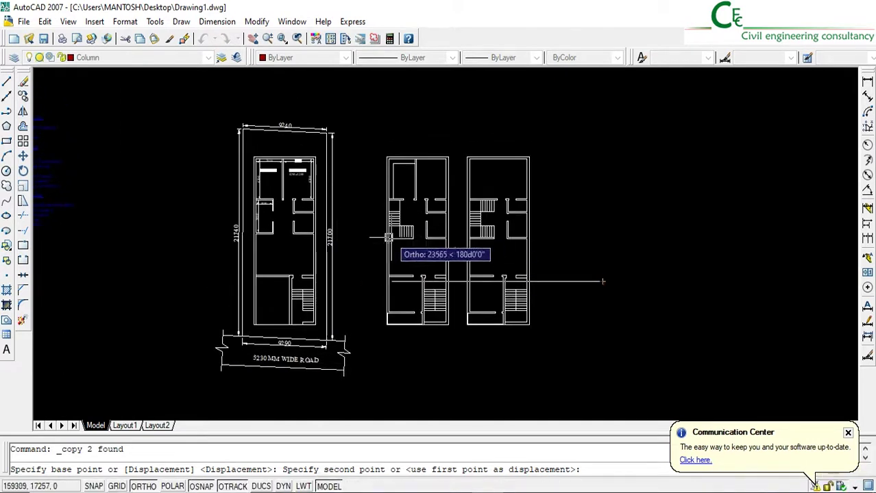
pyautogui.scroll(2, 442, 234)
pyautogui.scroll(3, 366, 183)
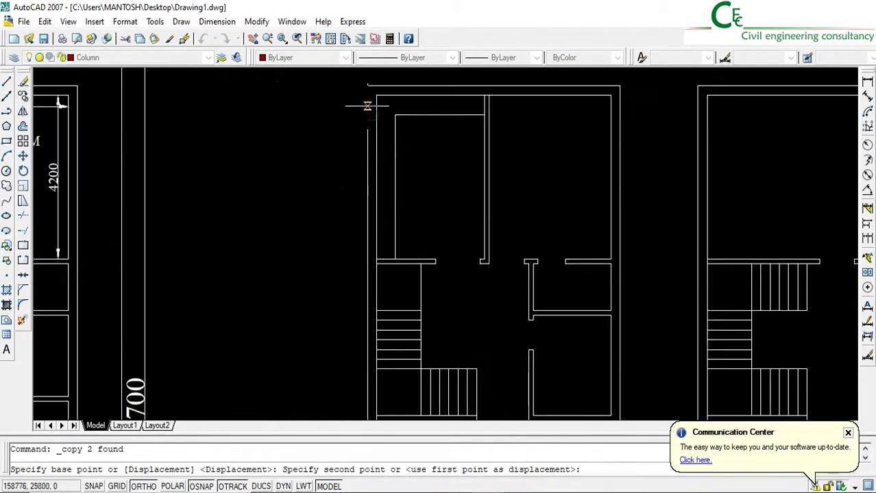
pyautogui.press('Return')
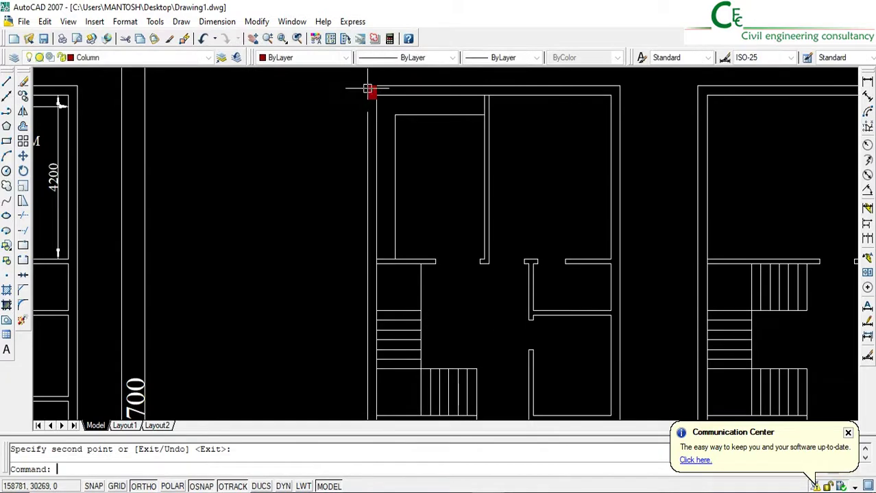
# Copy the top-left column to the top-right outer wall corner of the middle plan.
pyautogui.scroll(2, 370, 89)
pyautogui.click(260, 118)
pyautogui.click(343, 190)
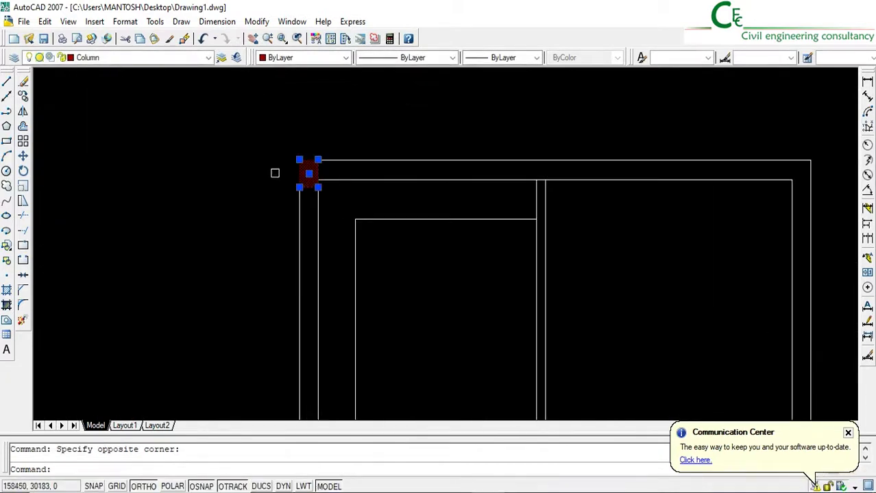
pyautogui.click(23, 96)
pyautogui.click(318, 159)
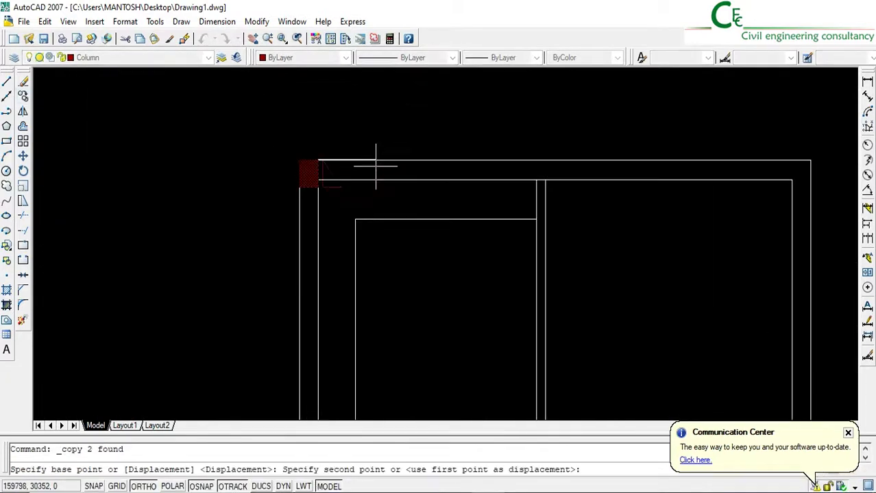
pyautogui.click(811, 159)
pyautogui.press('Return')
# Copy the top-left column to where the bedroom partition meets the top wall of the middle plan.
pyautogui.click(259, 145)
pyautogui.click(340, 193)
pyautogui.click(23, 97)
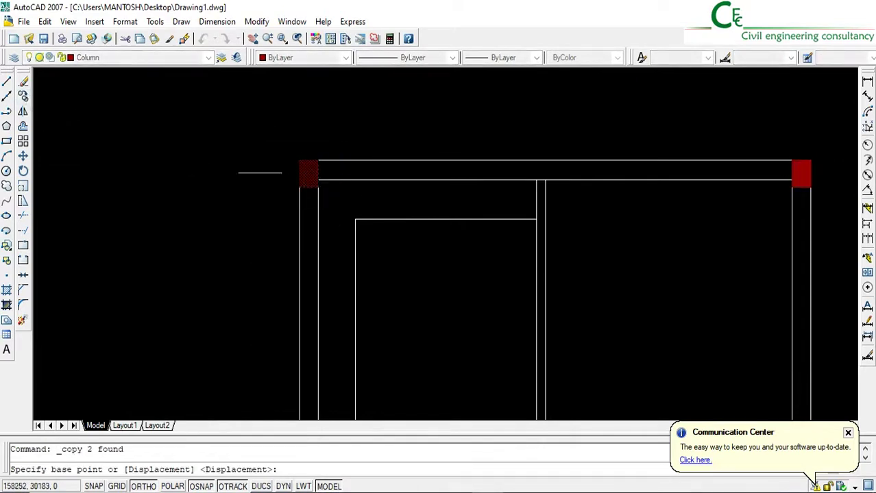
pyautogui.scroll(2, 308, 180)
pyautogui.click(325, 193)
pyautogui.click(649, 194)
pyautogui.press('Return')
# Copy the three columns on the middle plan's top wall down together to the cross wall below the bedrooms.
pyautogui.scroll(-3, 459, 164)
pyautogui.moveTo(522, 224); pyautogui.dragTo(400, 196, button='middle')
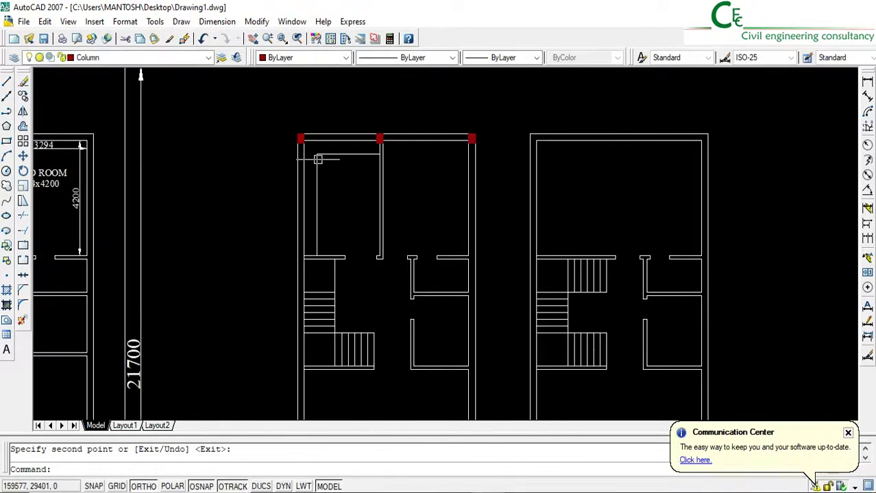
pyautogui.click(276, 120)
pyautogui.click(328, 177)
pyautogui.click(341, 92)
pyautogui.click(390, 139)
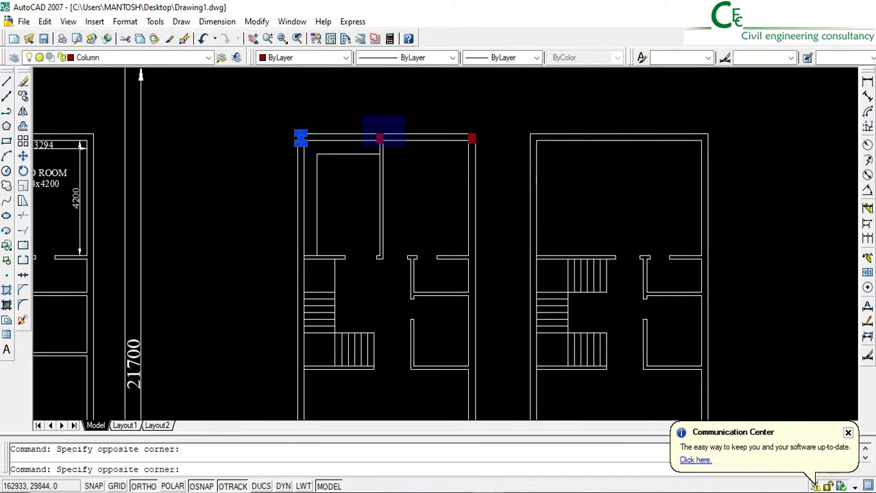
pyautogui.click(454, 132)
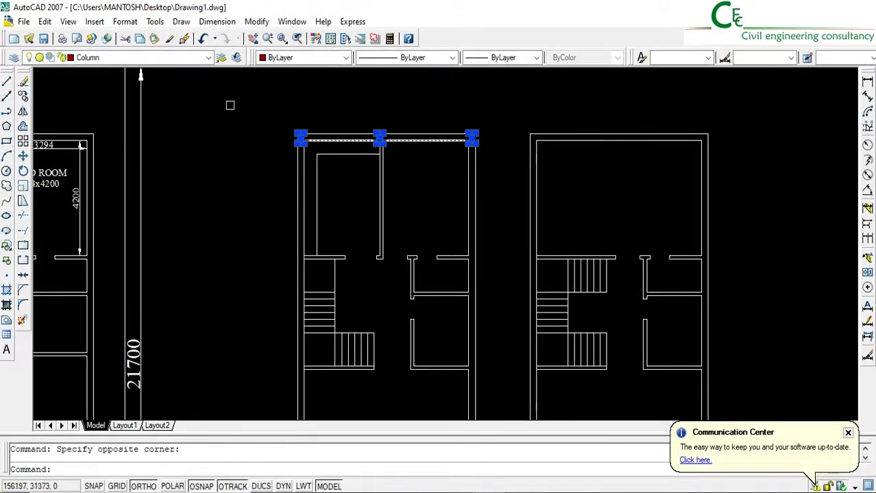
pyautogui.click(23, 97)
pyautogui.scroll(3, 501, 167)
pyautogui.click(448, 118)
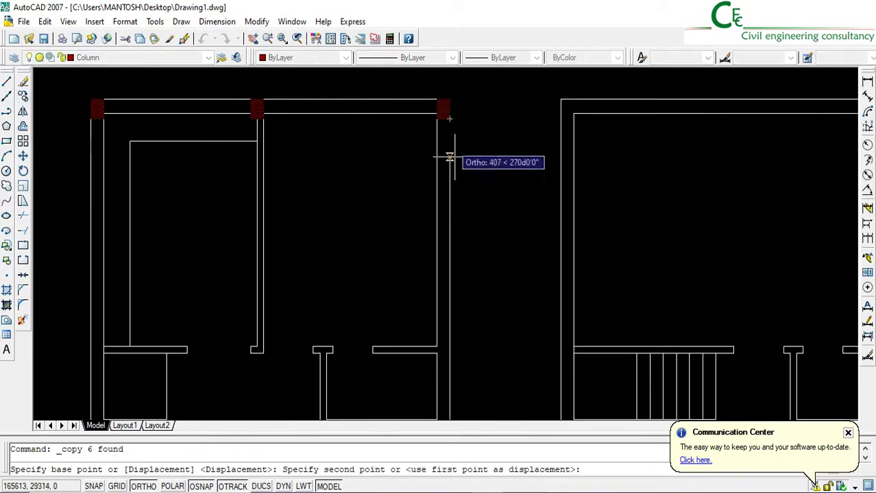
pyautogui.scroll(4, 447, 307)
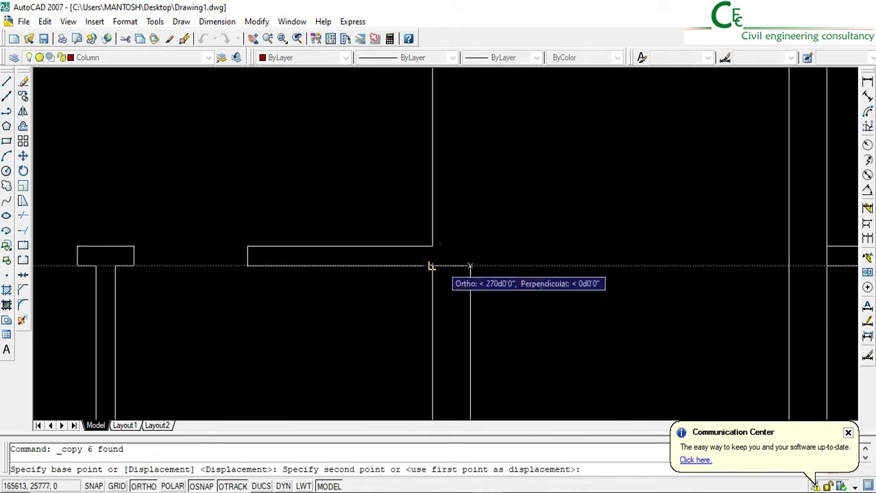
pyautogui.click(459, 264)
pyautogui.press('Return')
# Copy the middle plan's top-left column down the left outer wall to the wall below the upper staircase.
pyautogui.scroll(-3, 459, 241)
pyautogui.scroll(-3, 459, 241)
pyautogui.moveTo(318, 285); pyautogui.dragTo(329, 252, button='middle')
pyautogui.scroll(-3, 331, 252)
pyautogui.moveTo(322, 199); pyautogui.dragTo(306, 188, button='middle')
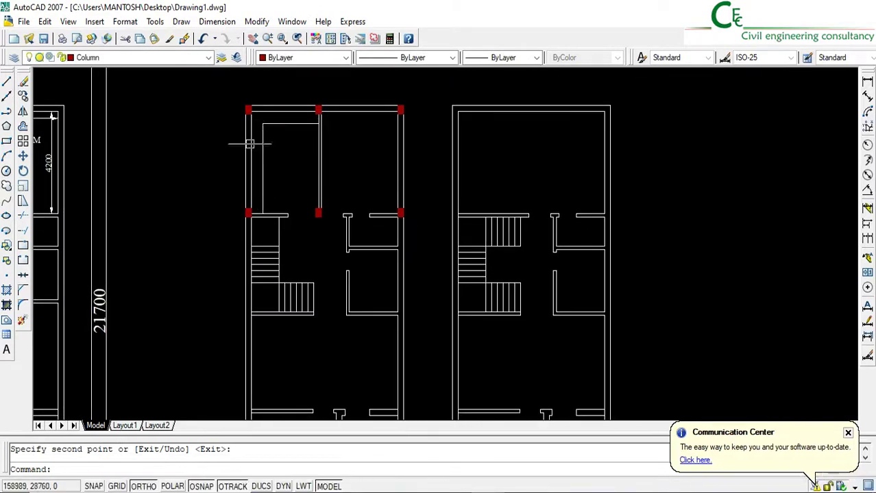
pyautogui.click(234, 99)
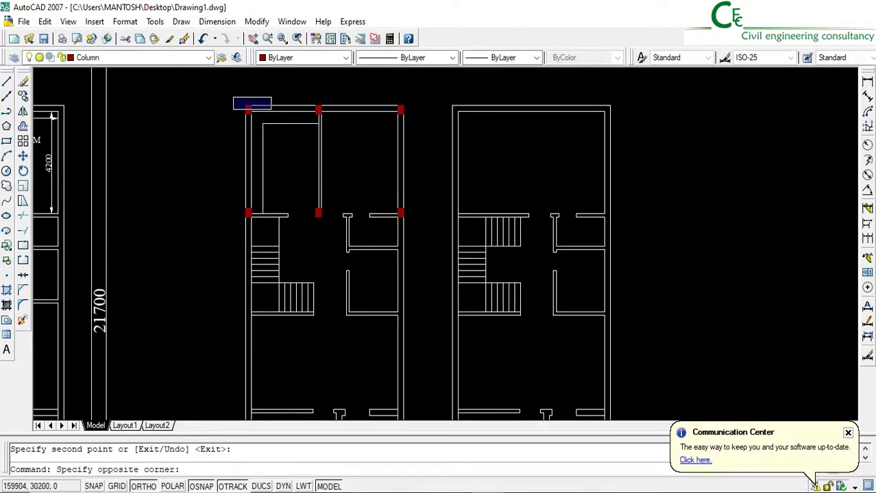
pyautogui.click(271, 114)
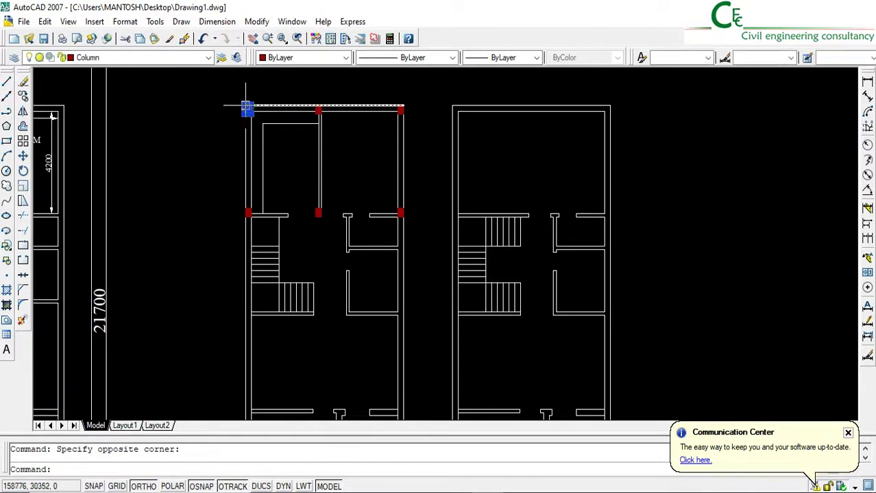
pyautogui.click(24, 97)
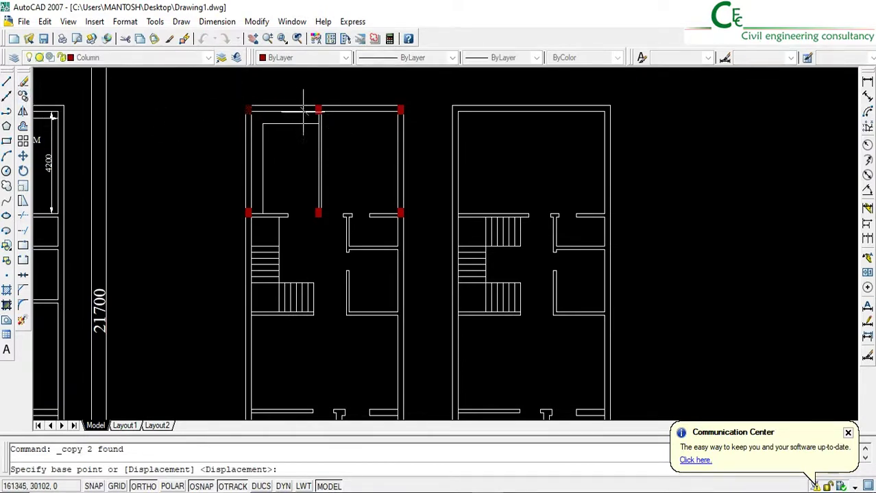
pyautogui.scroll(3, 284, 107)
pyautogui.click(211, 111)
pyautogui.scroll(-4, 210, 143)
pyautogui.scroll(4, 209, 308)
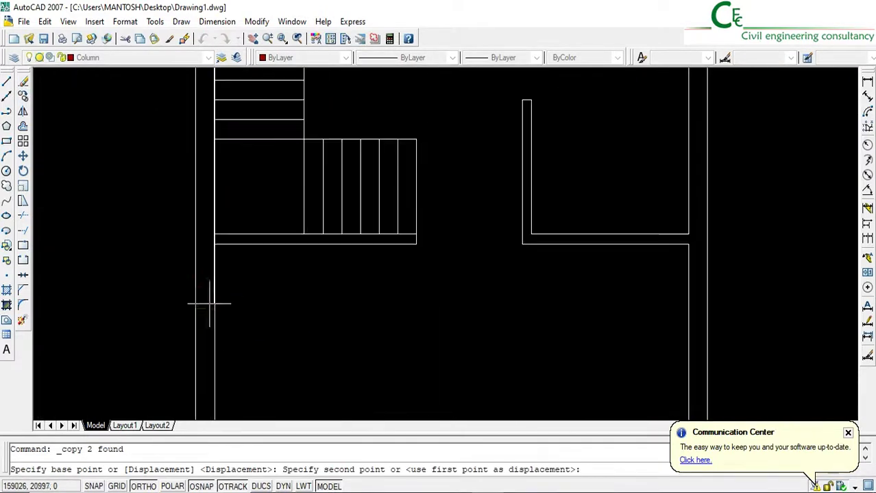
pyautogui.click(213, 244)
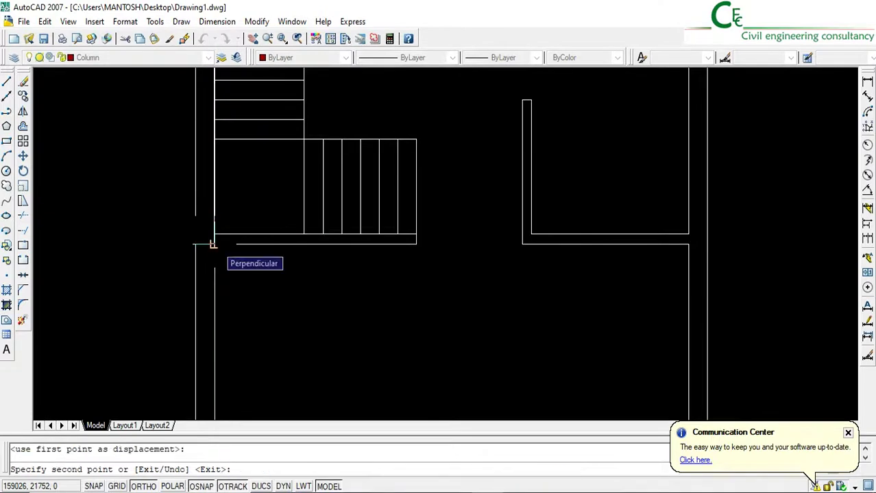
pyautogui.press('Return')
# Draw a trial line from the column below the upper staircase across to the right outer wall and erase it.
pyautogui.click(168, 214)
pyautogui.click(226, 252)
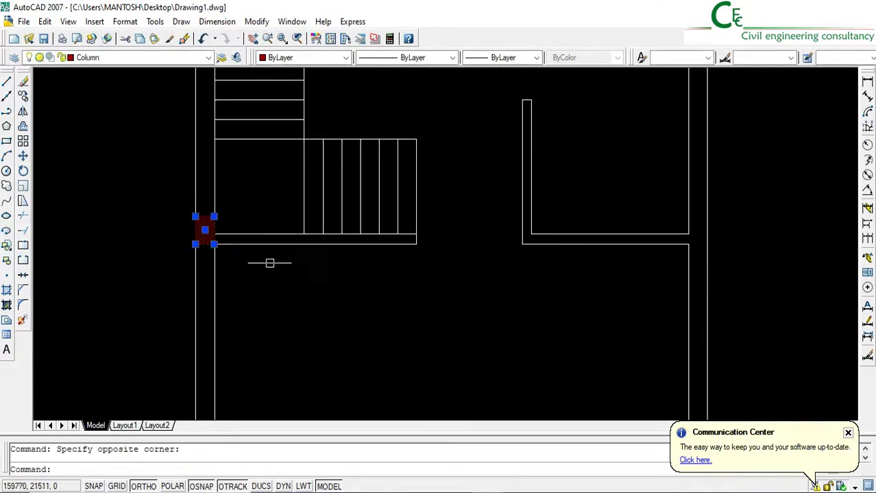
pyautogui.scroll(-3, 288, 264)
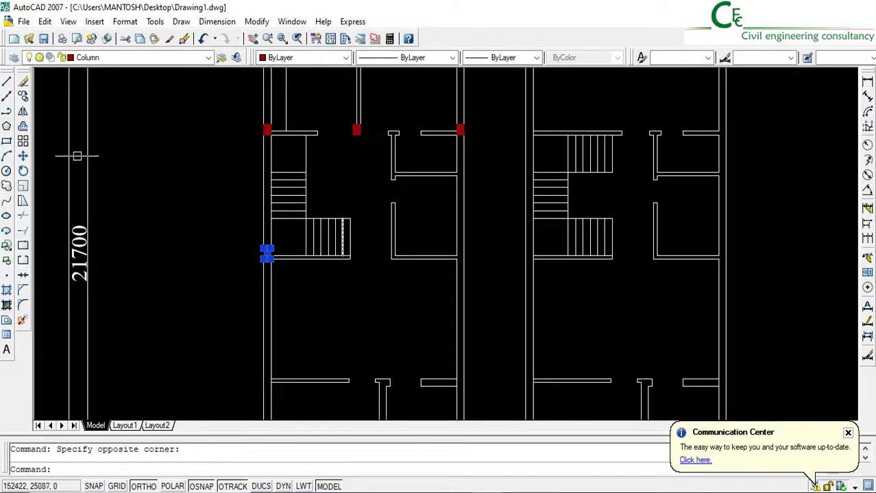
pyautogui.click(7, 82)
pyautogui.scroll(2, 289, 280)
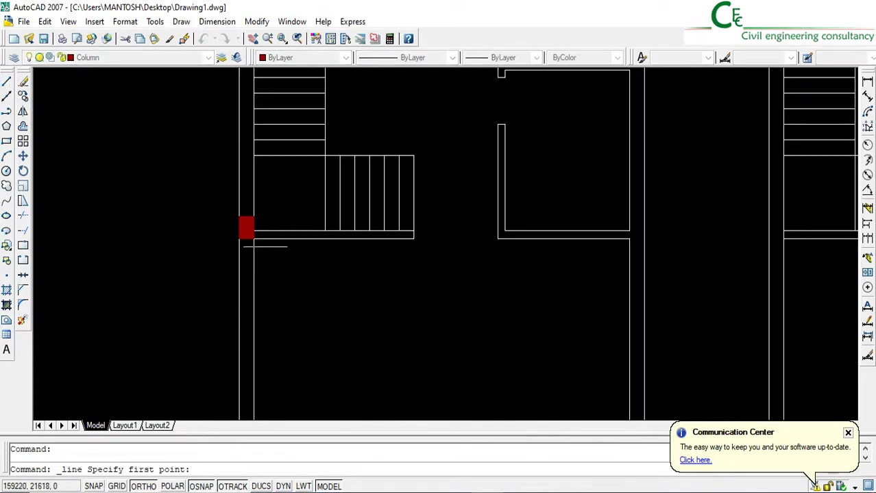
pyautogui.click(252, 238)
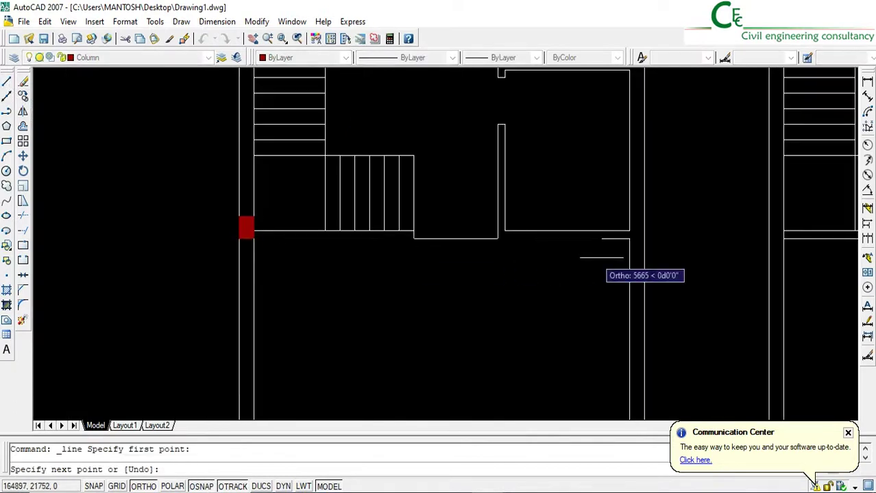
pyautogui.click(643, 239)
pyautogui.press('Return')
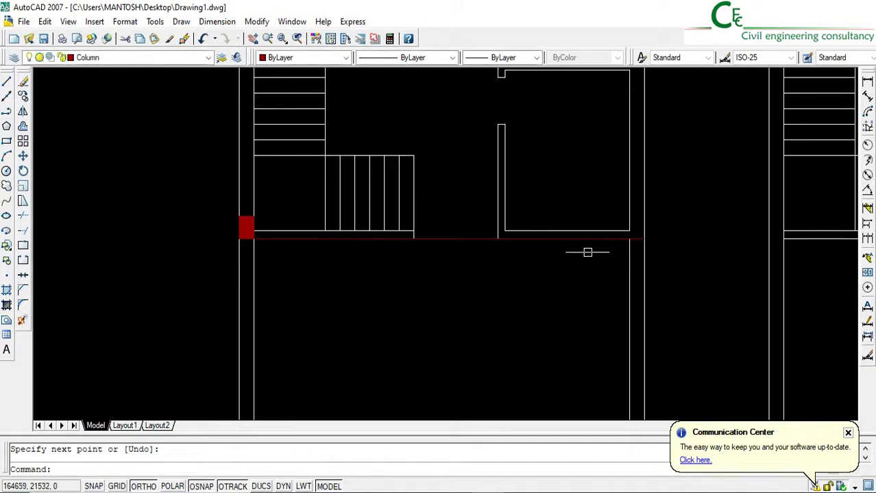
pyautogui.click(431, 238)
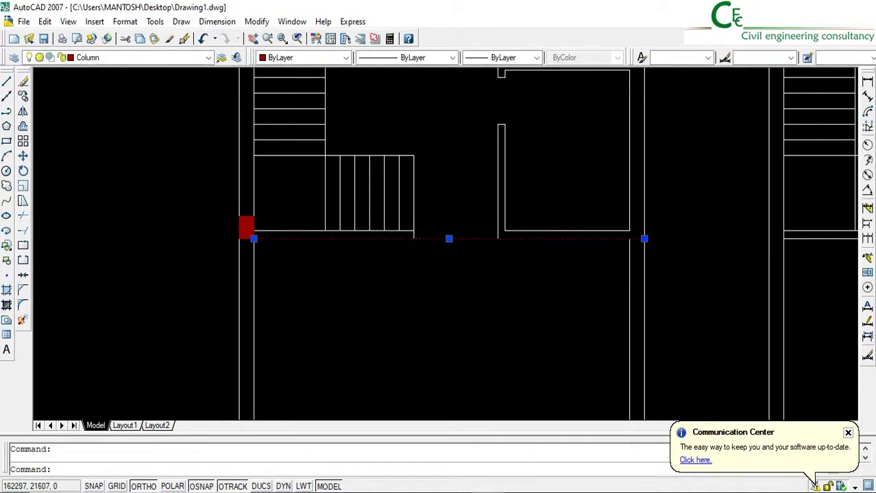
pyautogui.click(23, 81)
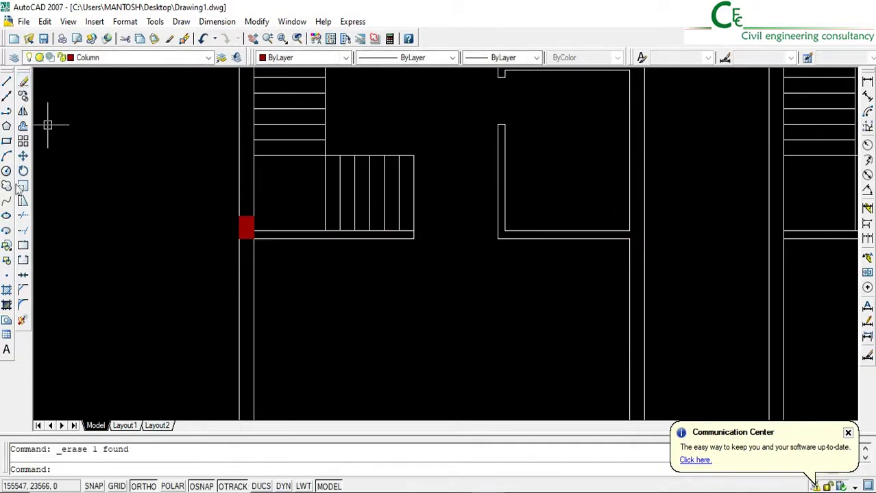
# Copy the left outer wall column below the upper staircase straight across to the middle plan's right outer wall.
pyautogui.click(23, 97)
pyautogui.click(221, 204)
pyautogui.click(287, 264)
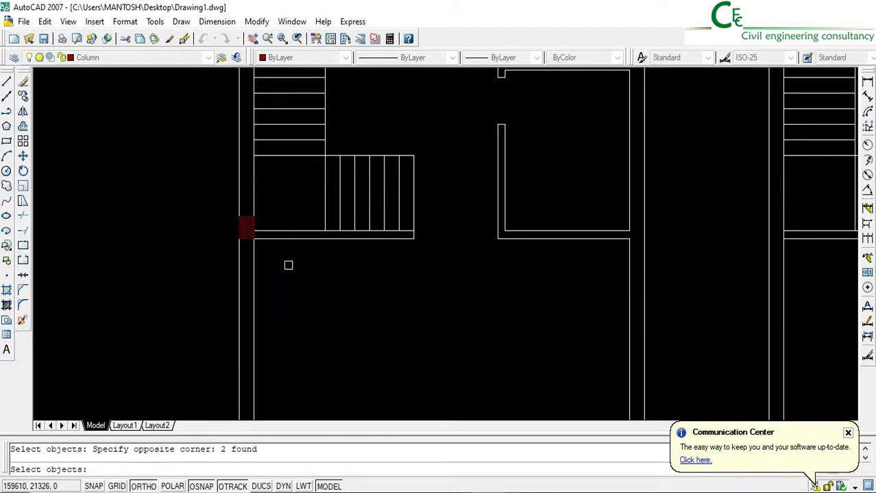
pyautogui.press('Return')
pyautogui.click(254, 238)
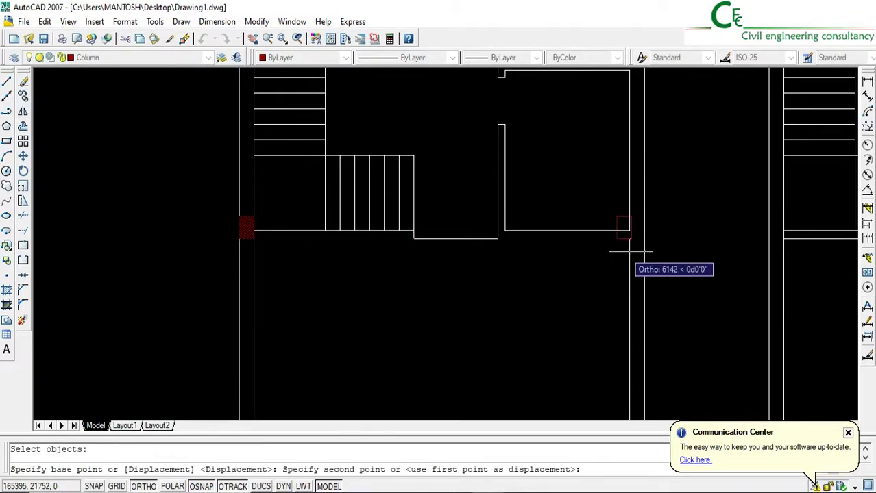
pyautogui.click(644, 238)
pyautogui.press('Return')
pyautogui.scroll(-1, 377, 301)
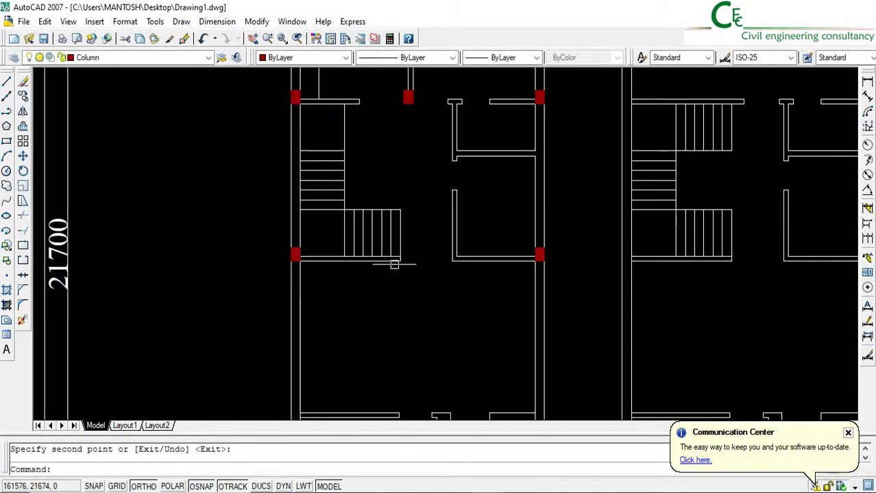
pyautogui.click(7, 82)
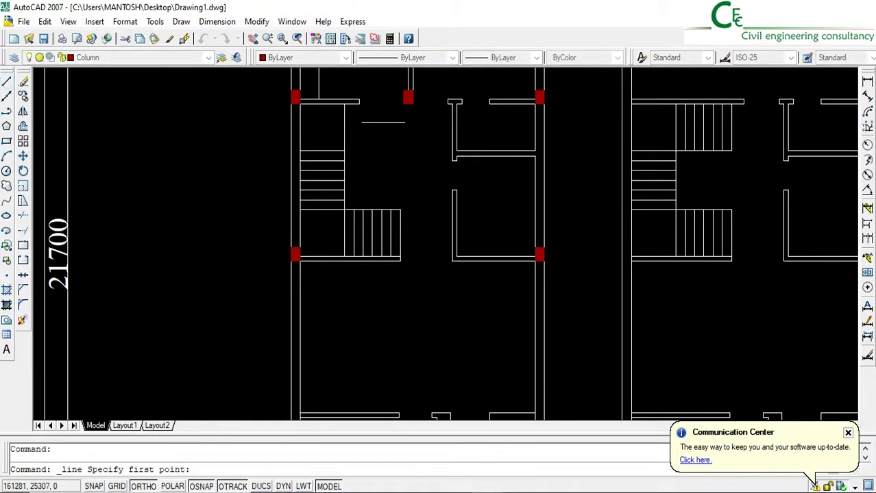
pyautogui.click(413, 103)
pyautogui.scroll(3, 399, 258)
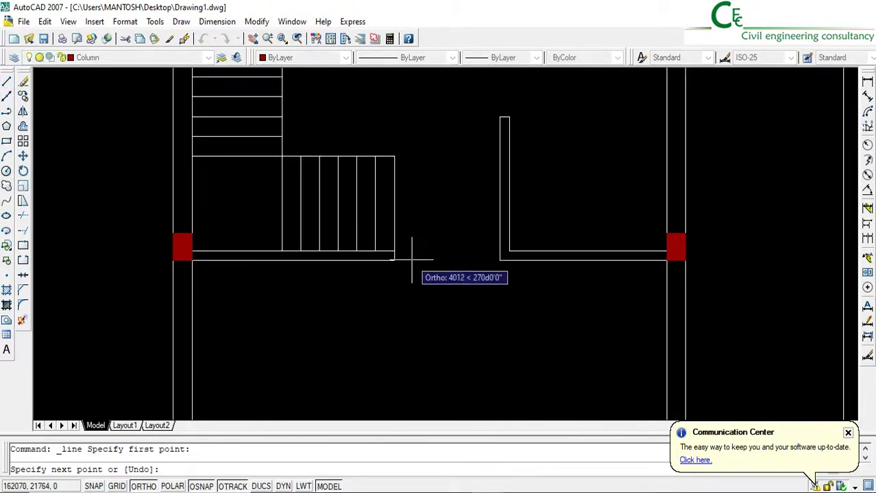
pyautogui.scroll(-3, 412, 259)
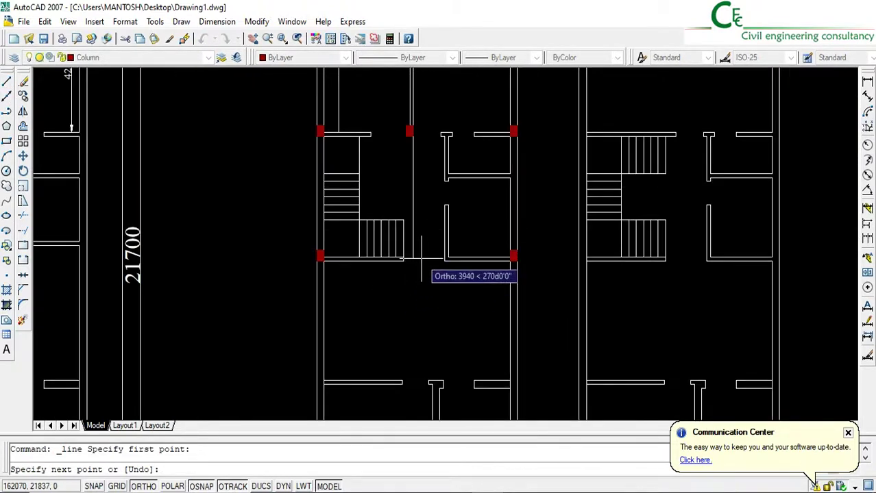
pyautogui.moveTo(413, 263); pyautogui.dragTo(444, 257, button='middle')
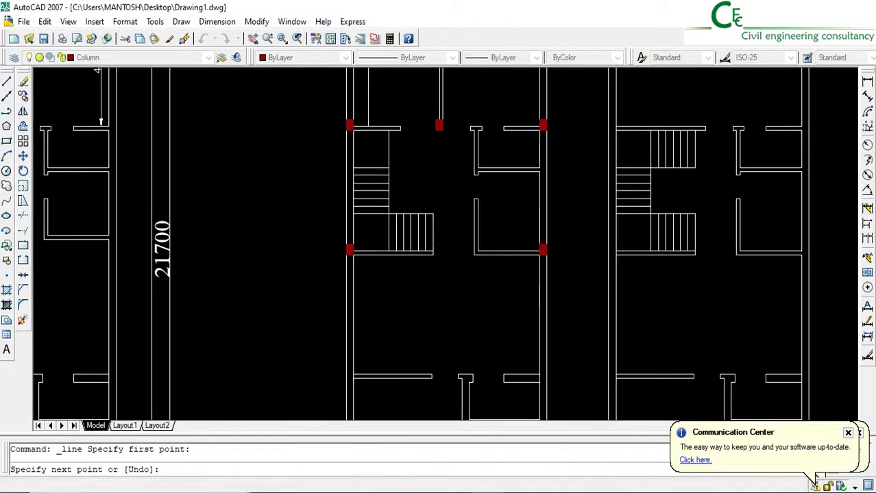
pyautogui.press('Return')
# Copy the right outer wall column across to the lower-left corner of the small room opposite the upper staircase.
pyautogui.scroll(2, 472, 252)
pyautogui.scroll(2, 577, 254)
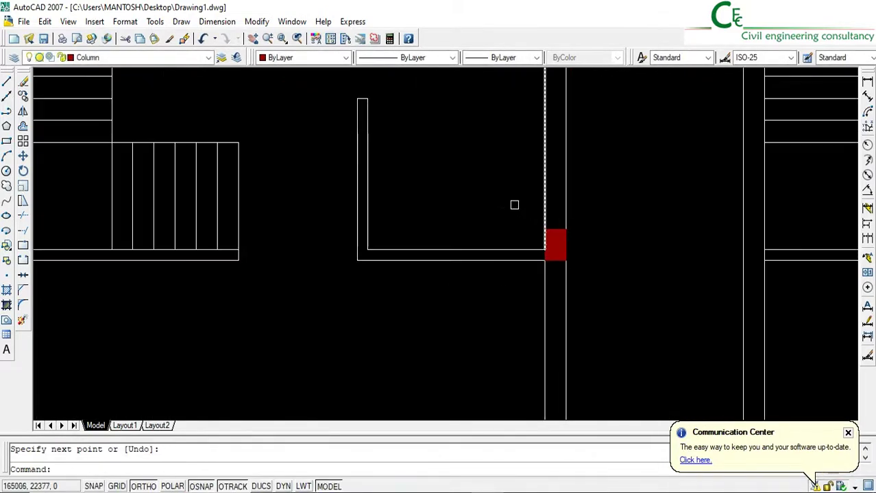
pyautogui.click(513, 203)
pyautogui.click(612, 297)
pyautogui.click(23, 96)
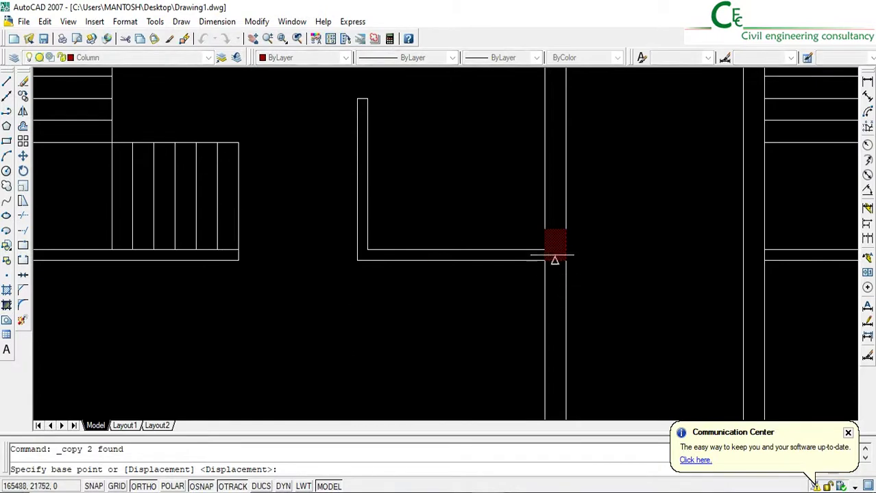
pyautogui.click(544, 230)
pyautogui.click(357, 230)
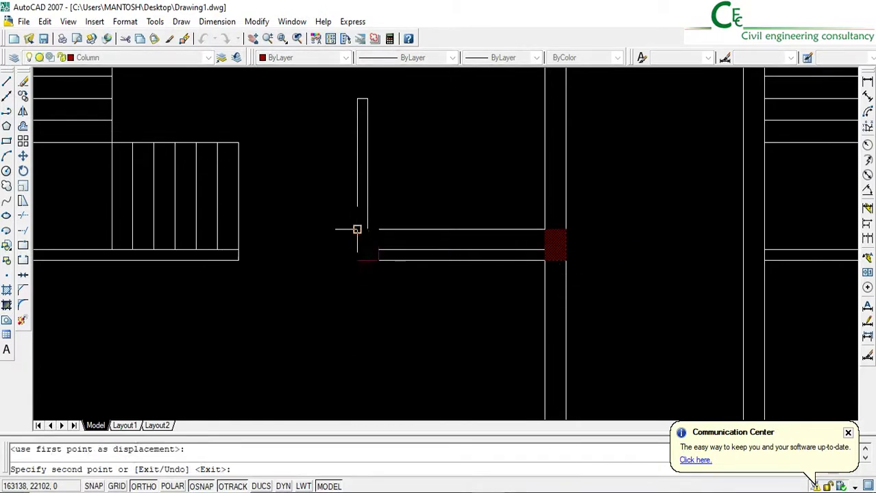
pyautogui.press('Return')
# Copy the left outer wall column below the upper staircase down to the next cross wall, aligned with its upper face.
pyautogui.scroll(-2, 500, 228)
pyautogui.scroll(-2, 411, 247)
pyautogui.click(207, 175)
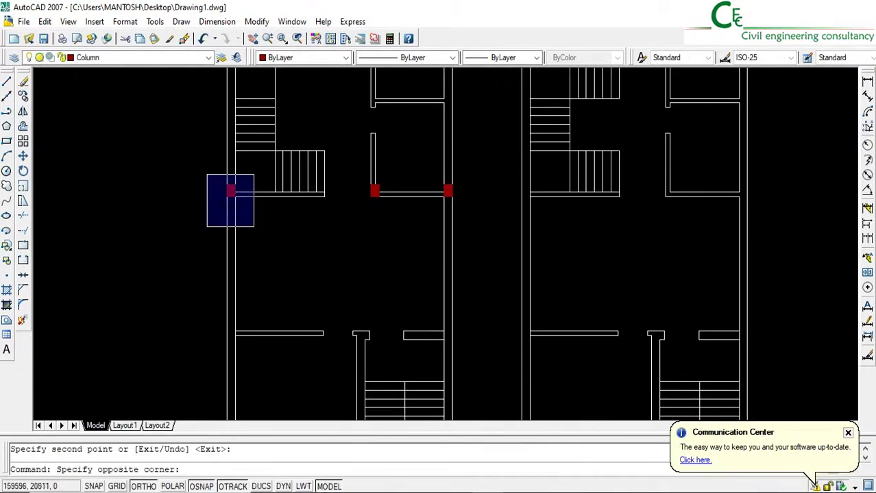
pyautogui.click(252, 226)
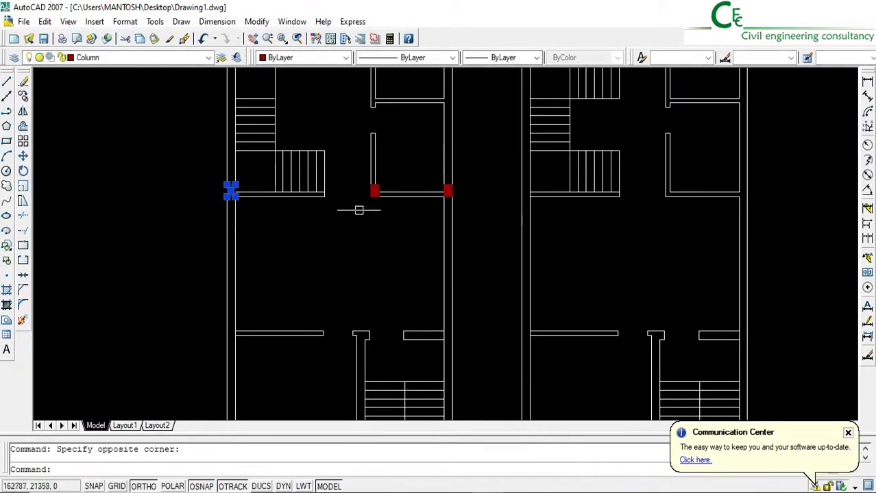
pyautogui.click(22, 96)
pyautogui.click(226, 186)
pyautogui.scroll(6, 230, 343)
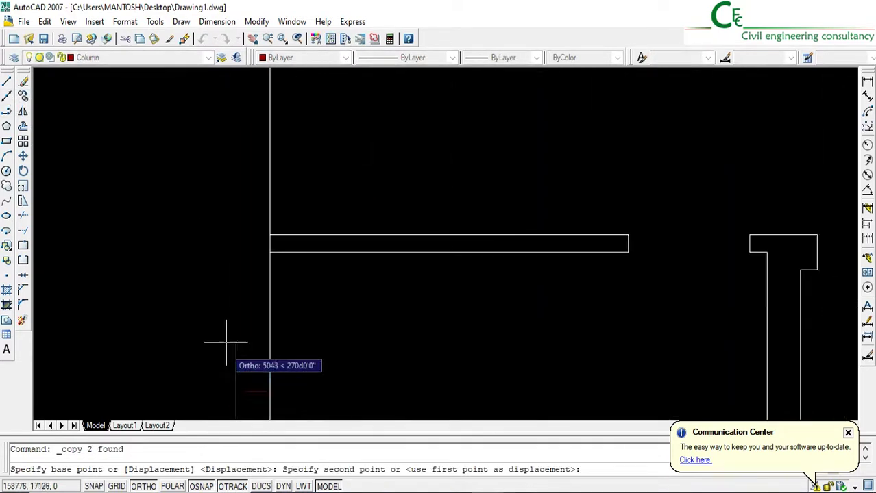
pyautogui.click(279, 175)
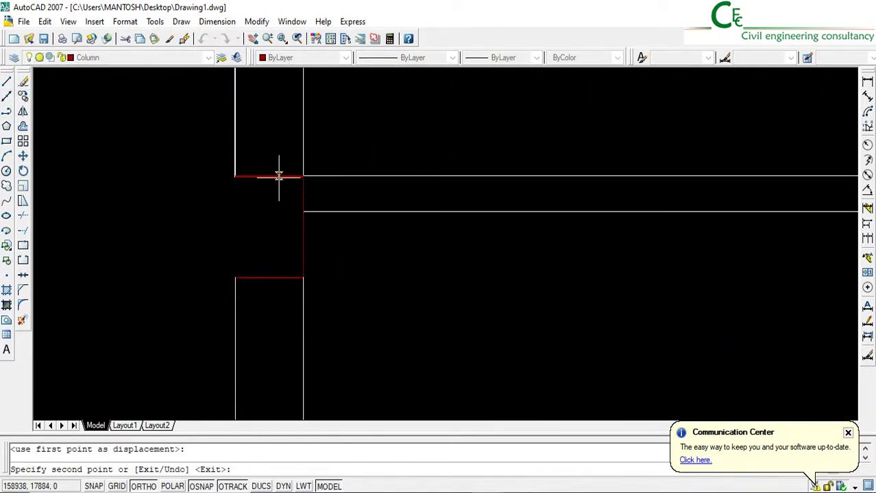
pyautogui.press('Return')
# Copy the left outer wall column across to the lower staircase's left wall and the right outer wall, aligned with the cross wall.
pyautogui.scroll(-6, 284, 188)
pyautogui.moveTo(368, 248); pyautogui.dragTo(285, 233, button='middle')
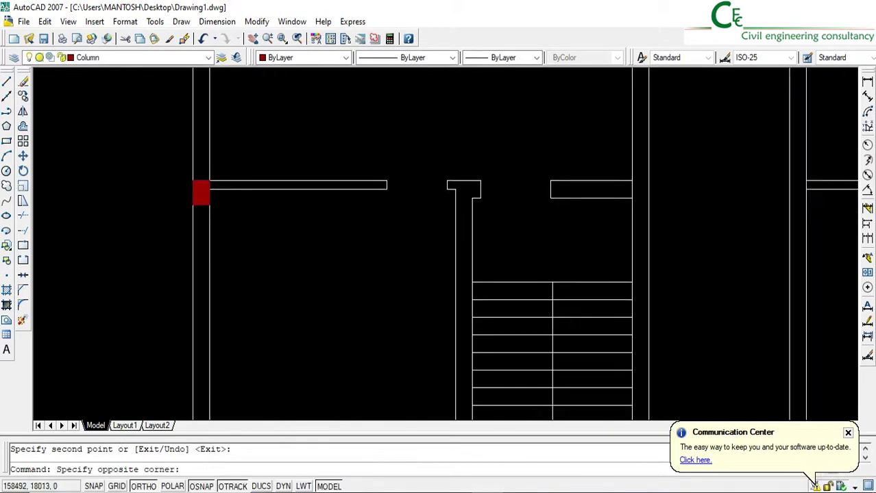
pyautogui.click(172, 170)
pyautogui.click(219, 214)
pyautogui.click(23, 96)
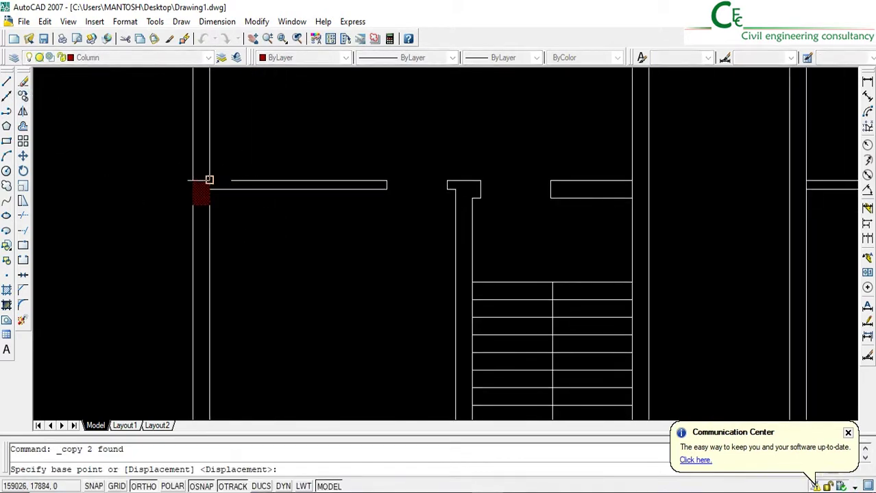
pyautogui.click(209, 180)
pyautogui.scroll(8, 469, 202)
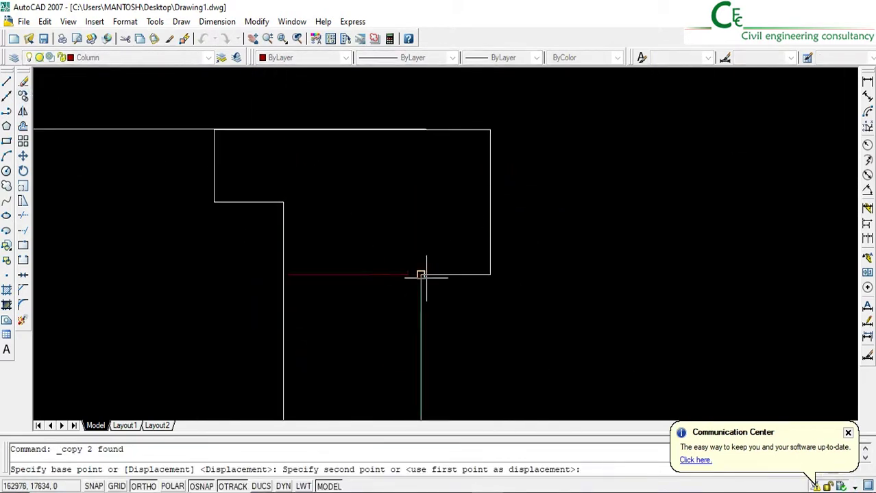
pyautogui.click(420, 219)
pyautogui.scroll(-5, 430, 223)
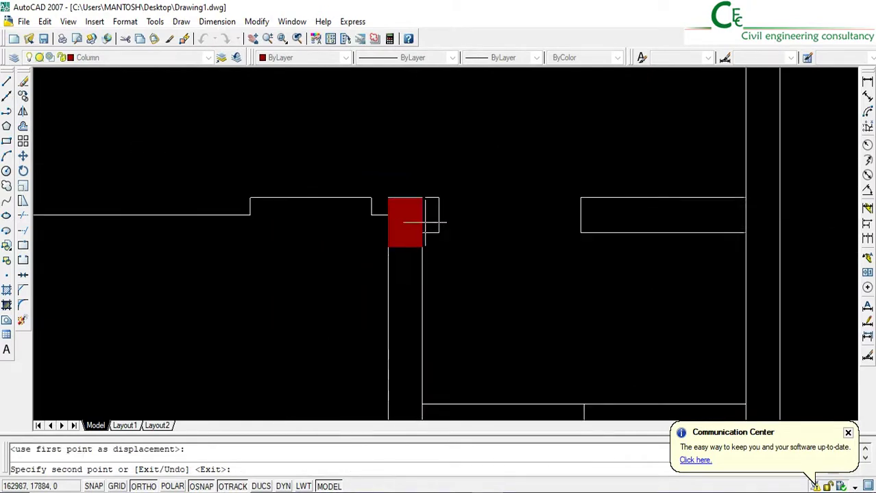
pyautogui.click(777, 195)
pyautogui.press('Return')
# Copy the row of three columns above the lower staircase down to the bottom outer wall, aligned with the plan's lower-right outer corner.
pyautogui.scroll(-4, 568, 204)
pyautogui.moveTo(529, 269); pyautogui.dragTo(446, 207, button='middle')
pyautogui.scroll(-2, 281, 171)
pyautogui.scroll(2, 226, 140)
pyautogui.click(223, 133)
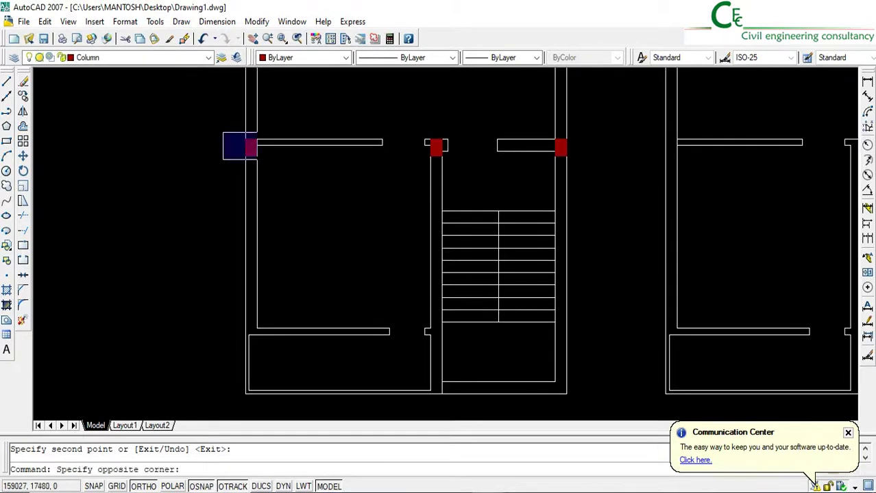
pyautogui.click(260, 161)
pyautogui.scroll(3, 441, 140)
pyautogui.click(428, 192)
pyautogui.click(417, 225)
pyautogui.scroll(-2, 462, 218)
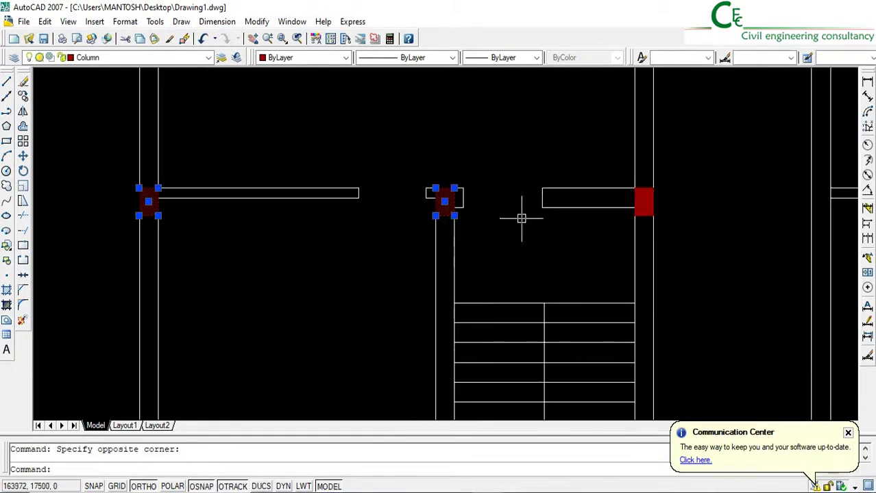
pyautogui.scroll(3, 676, 213)
pyautogui.click(601, 235)
pyautogui.click(577, 192)
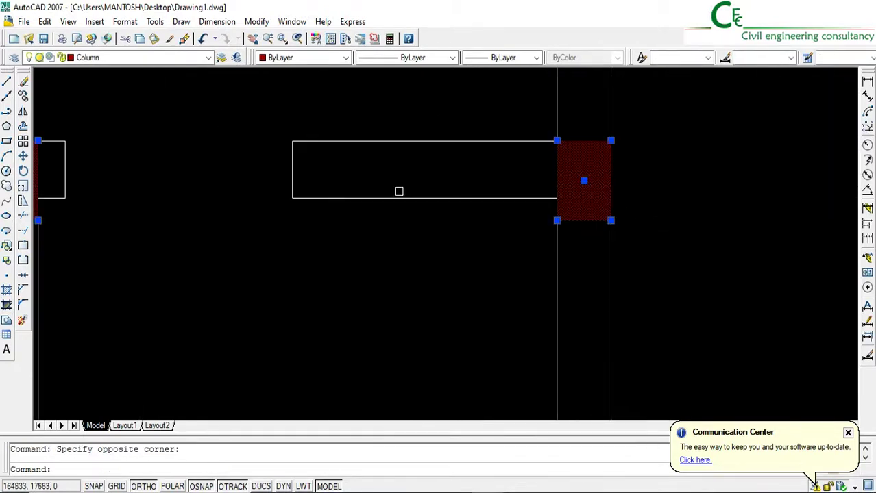
pyautogui.click(24, 97)
pyautogui.click(611, 227)
pyautogui.scroll(-4, 611, 237)
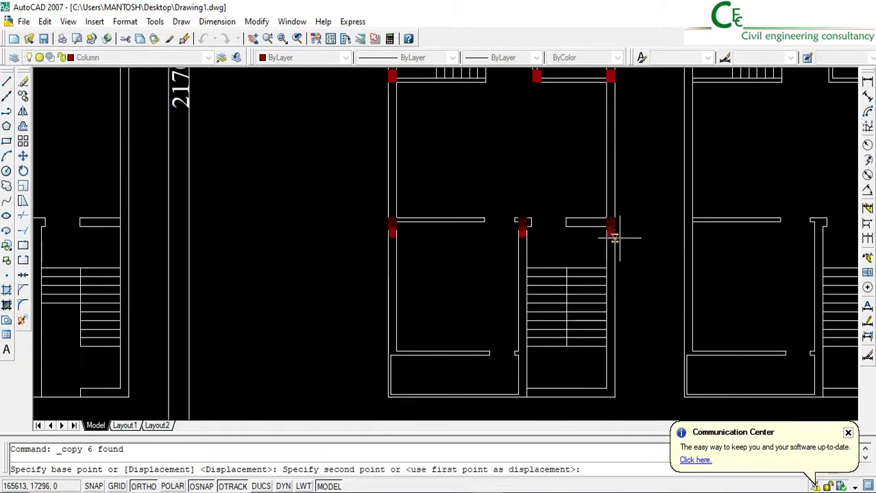
pyautogui.scroll(4, 612, 341)
pyautogui.click(598, 333)
pyautogui.press('Return')
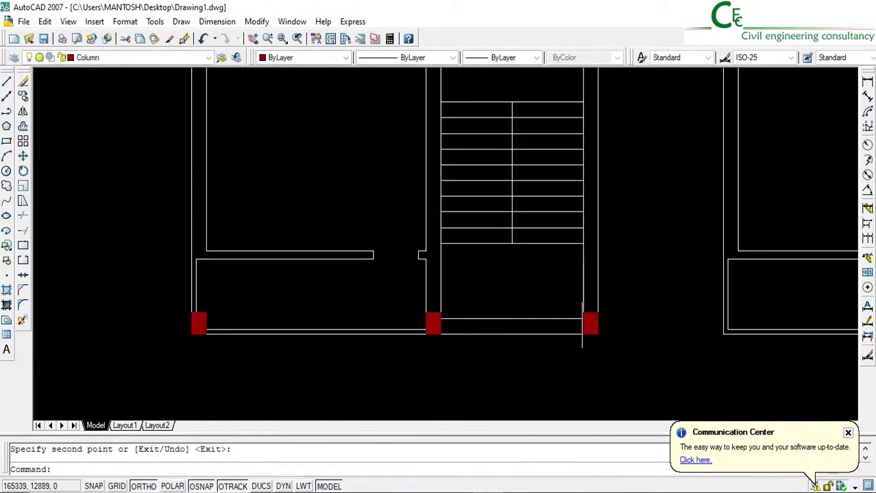
# Erase the stray column and its hatch lying outside the plans, to the right of the last plan.
pyautogui.scroll(-6, 522, 306)
pyautogui.moveTo(522, 306); pyautogui.dragTo(512, 317, button='middle')
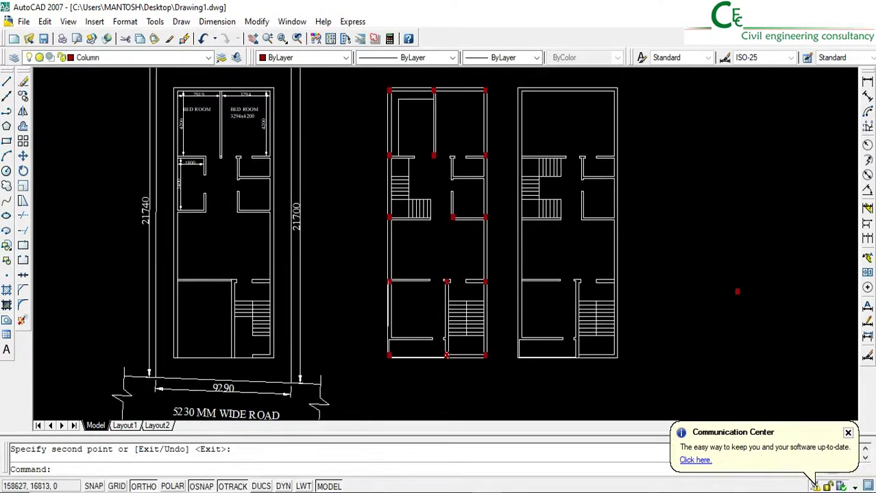
pyautogui.click(788, 346)
pyautogui.click(663, 211)
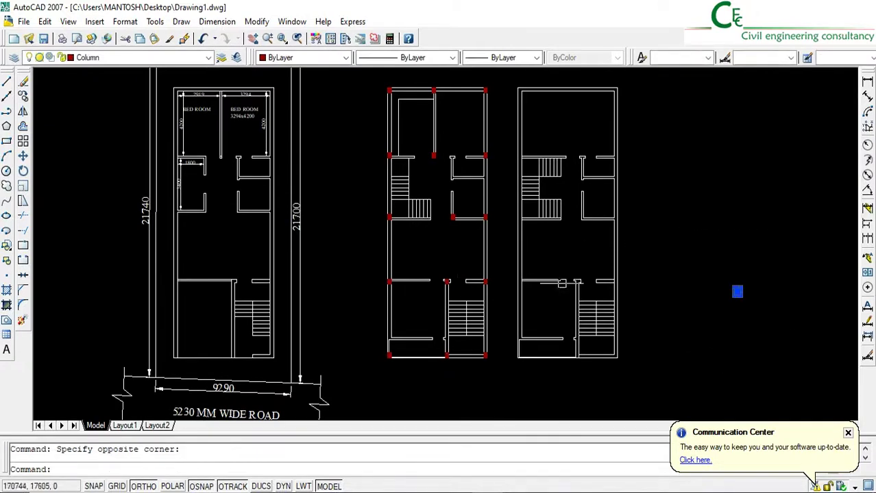
pyautogui.click(24, 81)
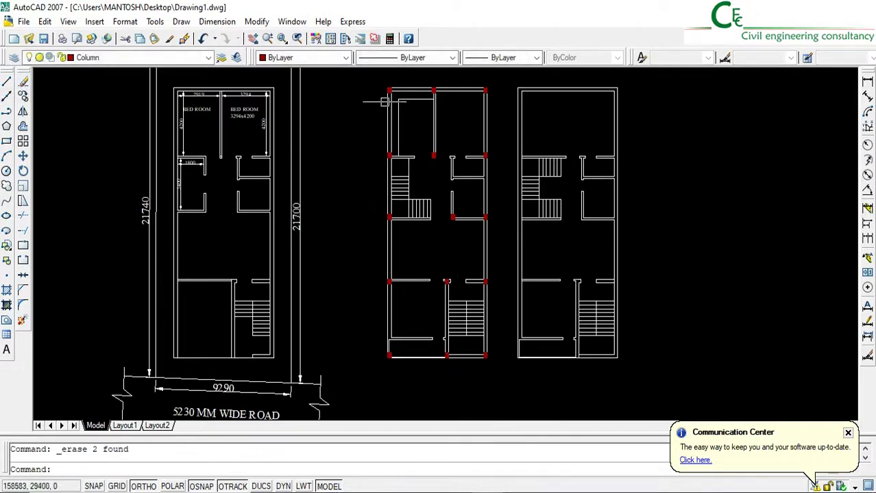
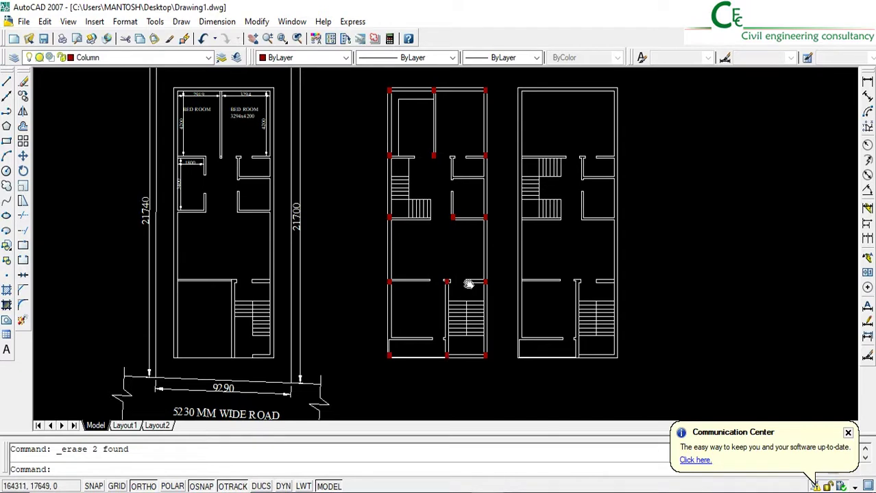
# Copy the whole middle plan with its columns horizontally to the empty area right of the last plan.
pyautogui.moveTo(467, 283); pyautogui.dragTo(460, 288, button='middle')
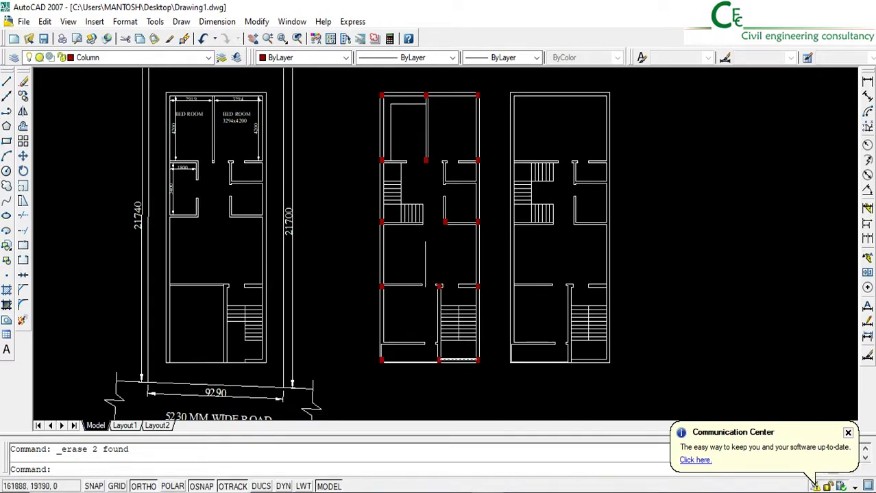
pyautogui.click(491, 389)
pyautogui.click(356, 86)
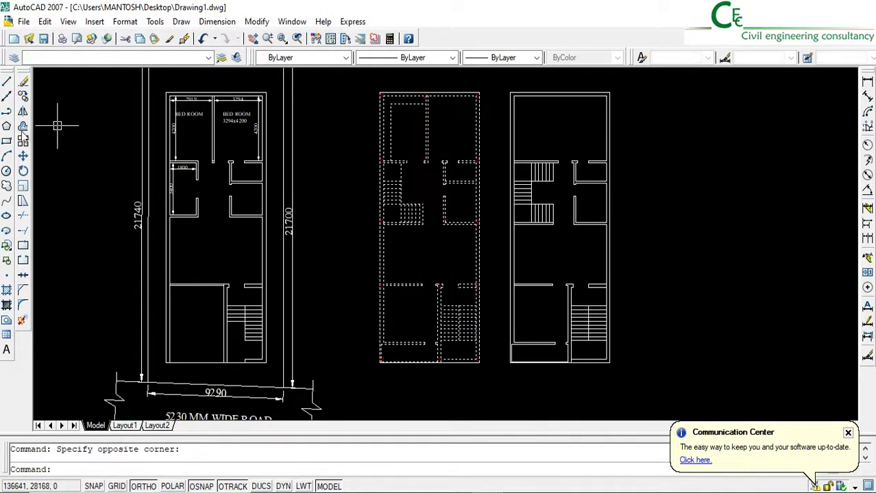
pyautogui.click(22, 96)
pyautogui.click(368, 131)
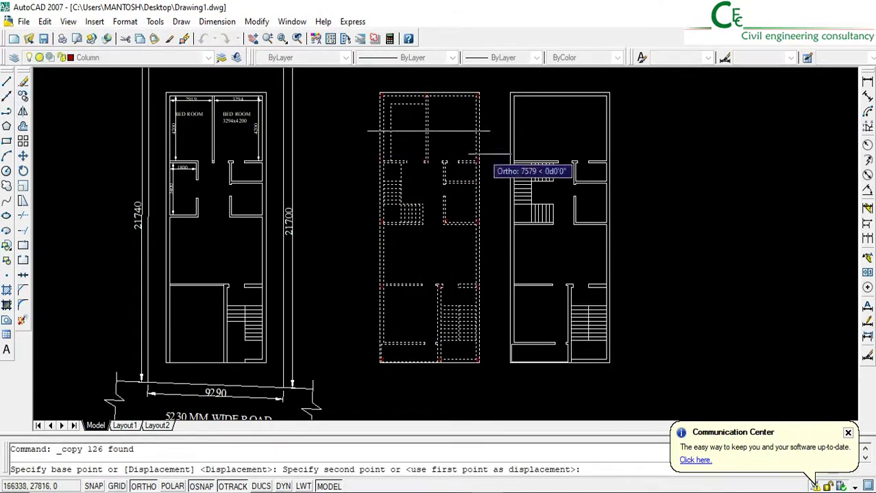
pyautogui.click(689, 180)
pyautogui.press('Escape')
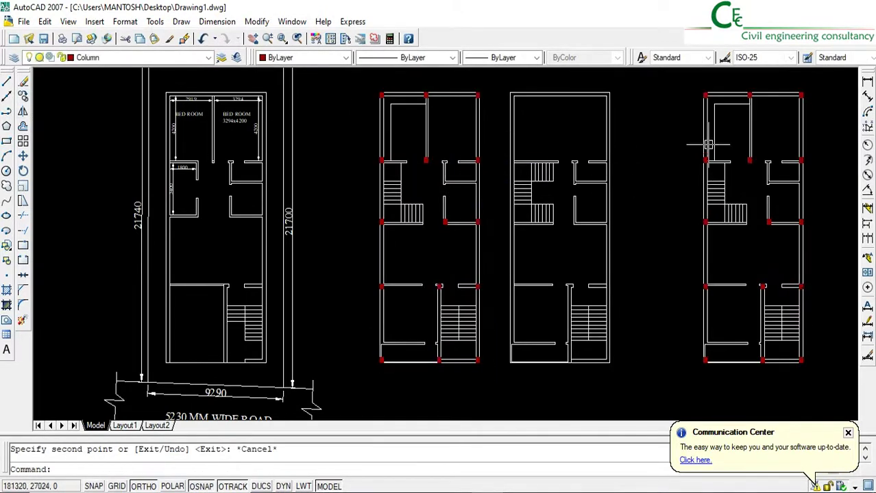
# Pick an inner wall line of the copied plan to identify its layer and turn off layer 0.
pyautogui.click(714, 149)
pyautogui.click(697, 137)
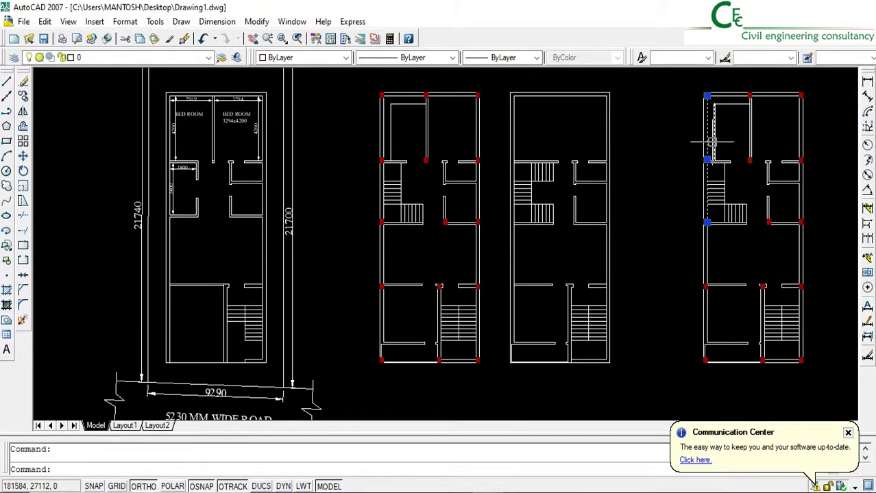
pyautogui.click(109, 58)
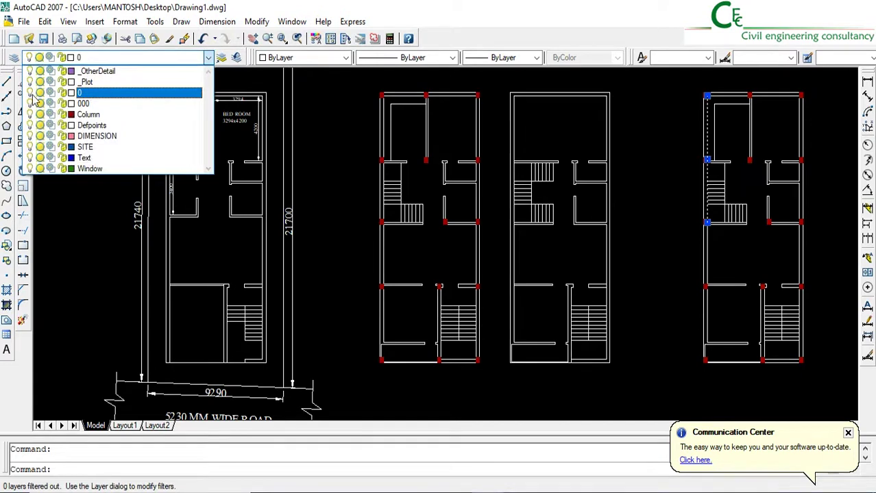
pyautogui.click(649, 277)
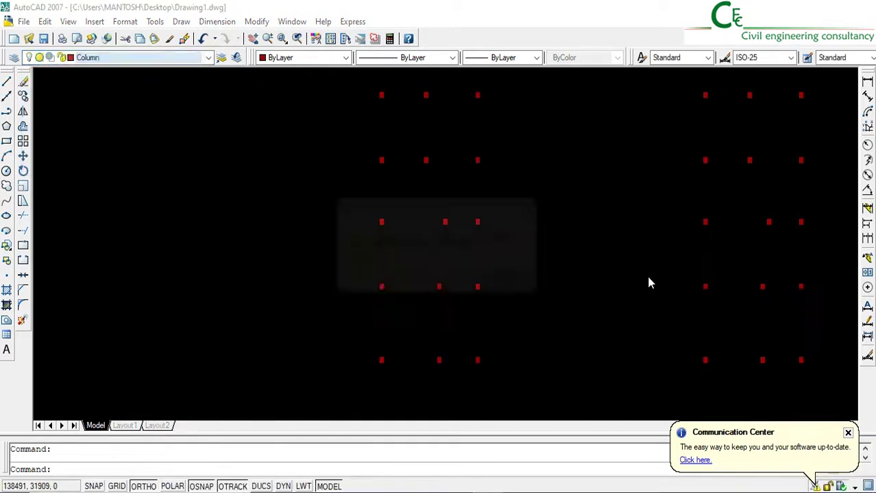
pyautogui.click(524, 280)
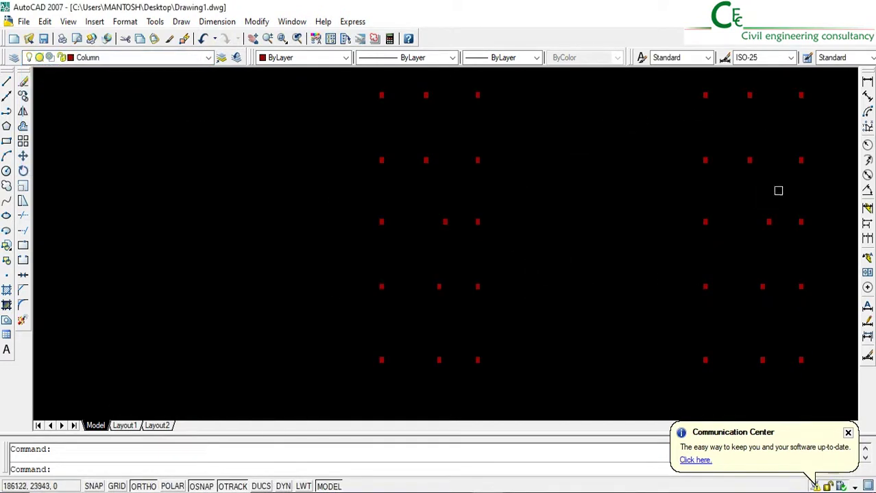
# Move the copied plan's column set horizontally to the right into empty space, clear of its walls.
pyautogui.scroll(-4, 499, 276)
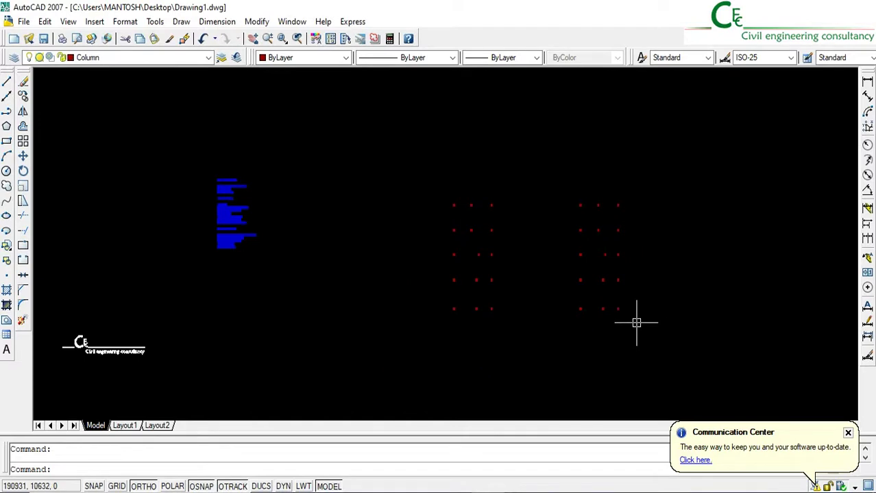
pyautogui.click(635, 361)
pyautogui.click(541, 172)
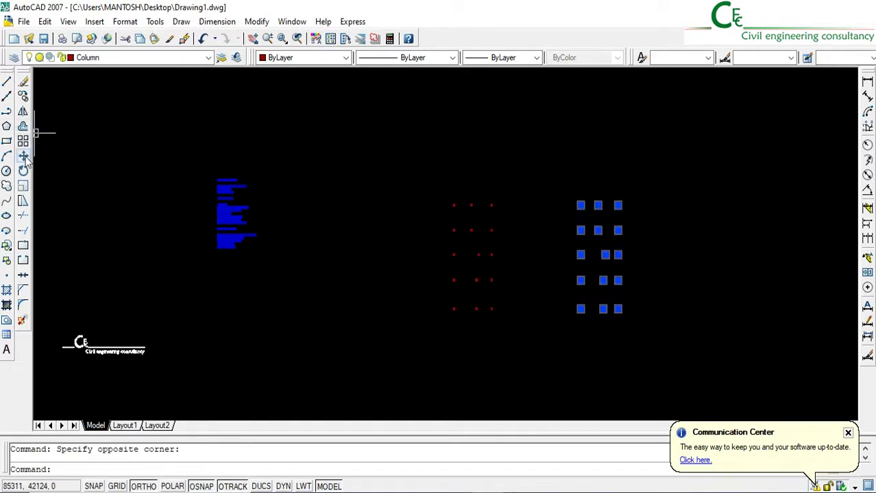
pyautogui.click(24, 156)
pyautogui.click(580, 205)
pyautogui.click(715, 205)
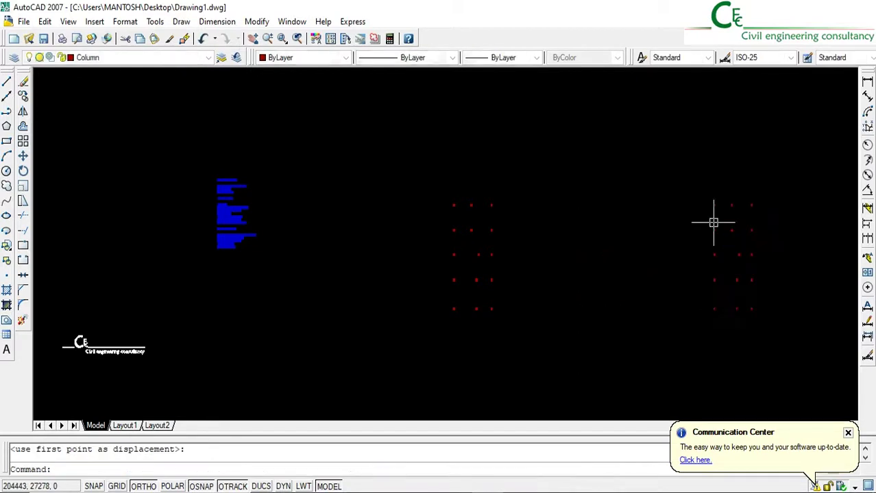
# Turn layer 0 back on and erase the copied plan's walls and staircases, keeping the separated column set.
pyautogui.click(163, 59)
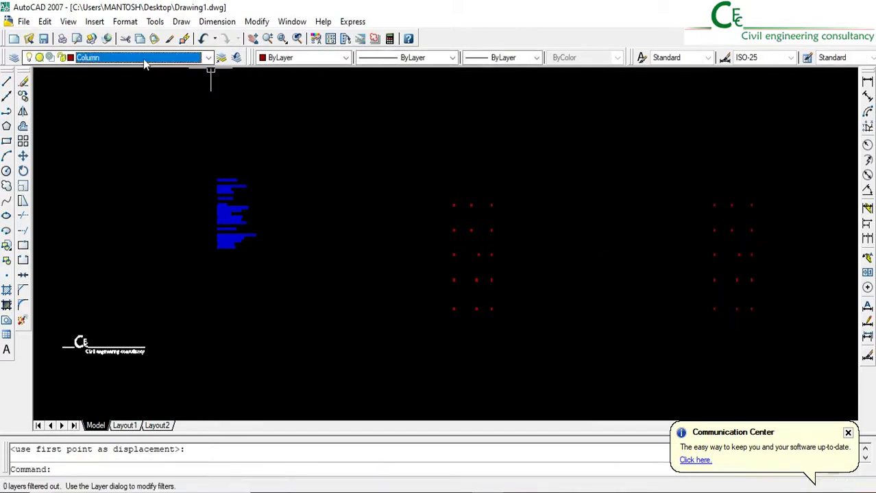
pyautogui.click(540, 298)
pyautogui.click(687, 354)
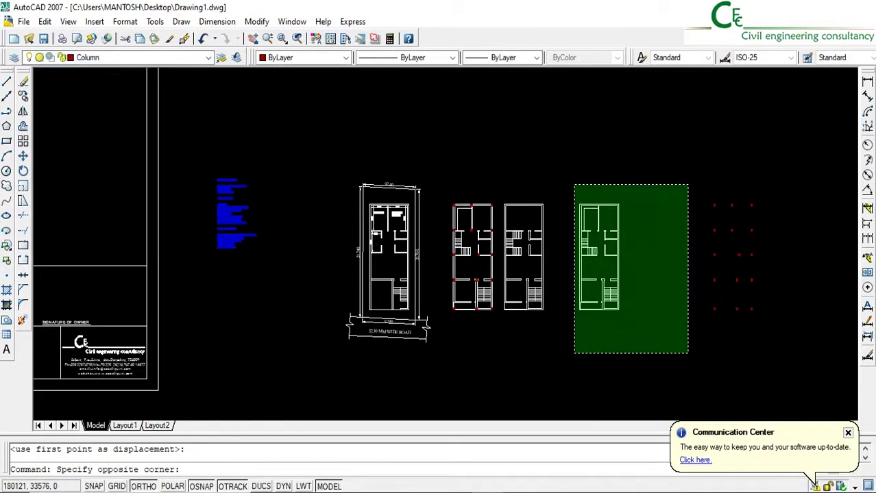
pyautogui.click(574, 183)
pyautogui.click(23, 83)
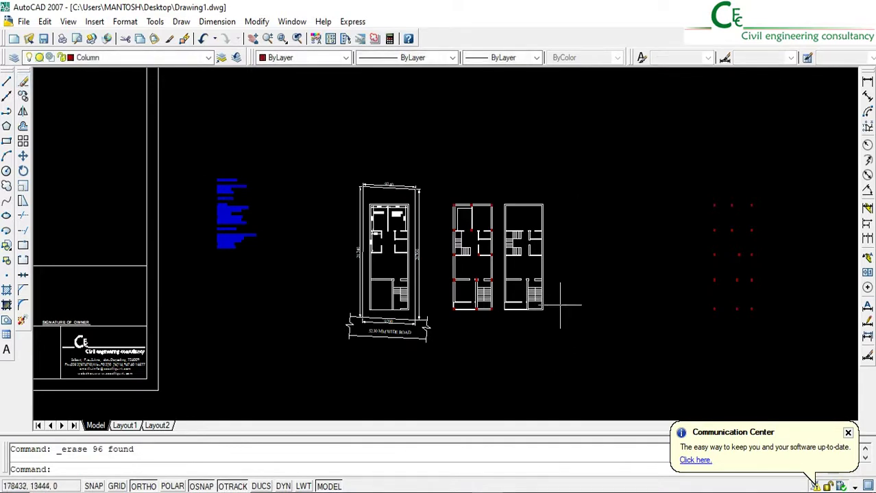
# Copy the separated column set onto the right plan and the left plan, aligned with each building's upper-right outer corner.
pyautogui.click(775, 332)
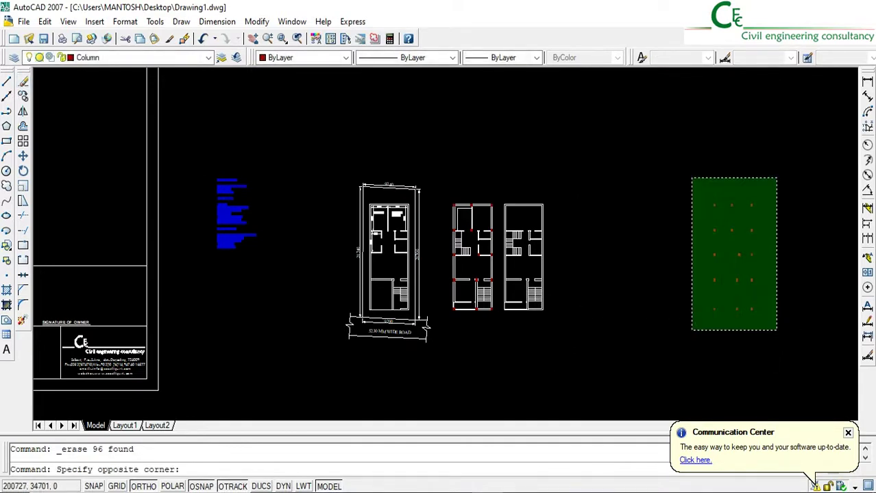
pyautogui.click(690, 179)
pyautogui.click(23, 96)
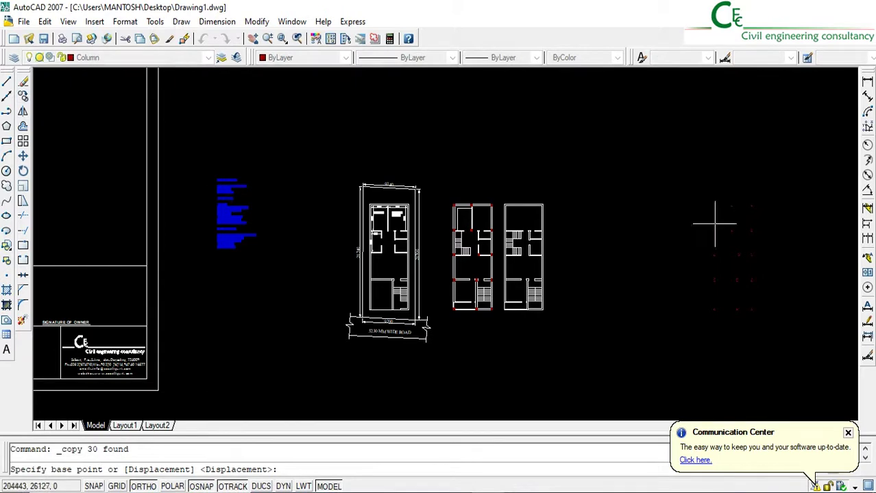
pyautogui.scroll(5, 752, 204)
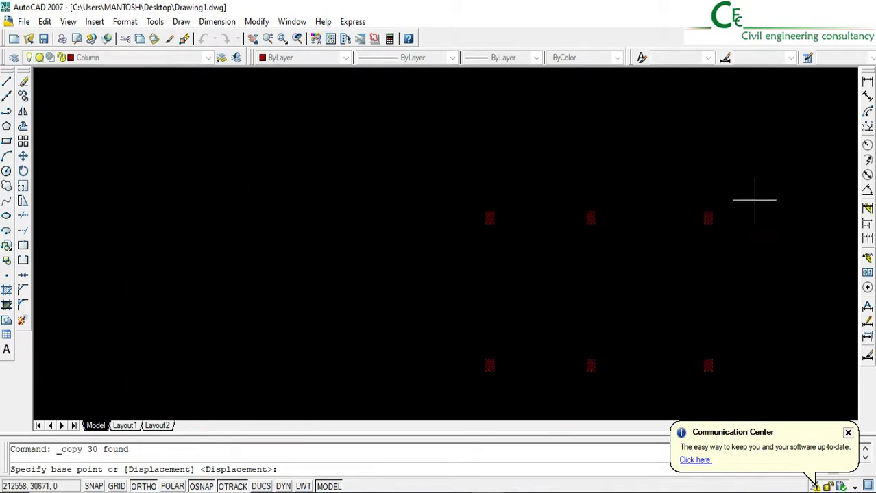
pyautogui.click(712, 212)
pyautogui.scroll(-5, 716, 211)
pyautogui.scroll(3, 541, 206)
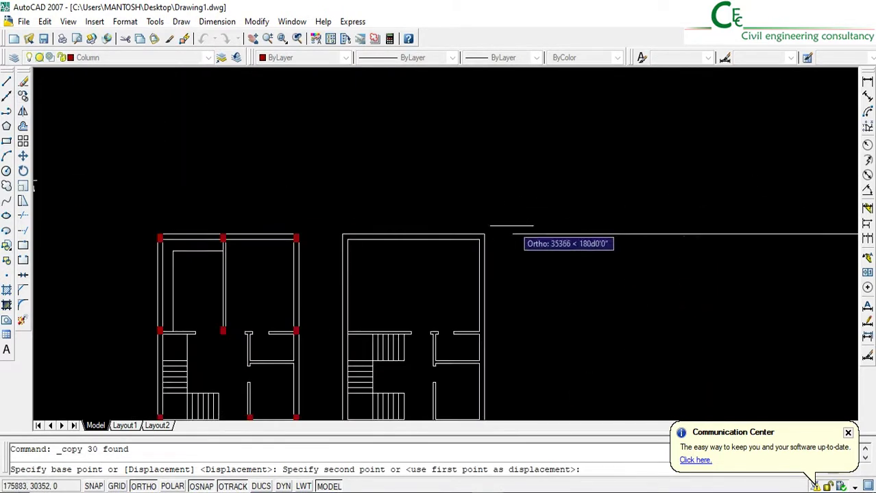
pyautogui.click(484, 233)
pyautogui.scroll(-4, 472, 229)
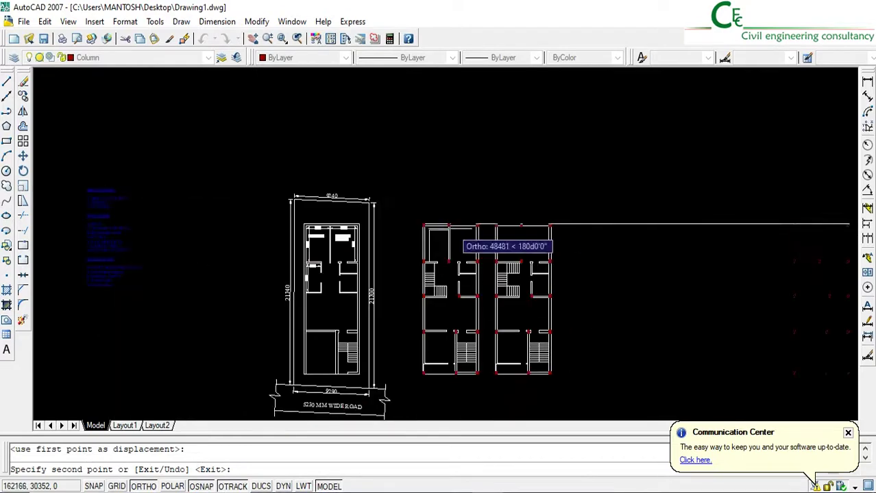
pyautogui.scroll(5, 412, 206)
pyautogui.click(408, 204)
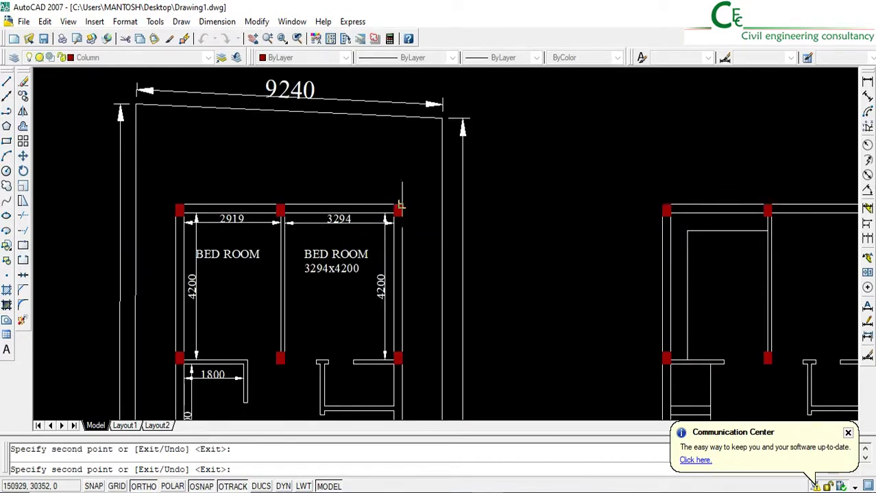
pyautogui.press('Return')
# Check how the copied columns sit against the walls of the left plan, around its middle cross walls.
pyautogui.scroll(-3, 368, 151)
pyautogui.moveTo(312, 346); pyautogui.dragTo(306, 253, button='middle')
pyautogui.scroll(-2, 420, 317)
pyautogui.moveTo(421, 319); pyautogui.dragTo(391, 260, button='middle')
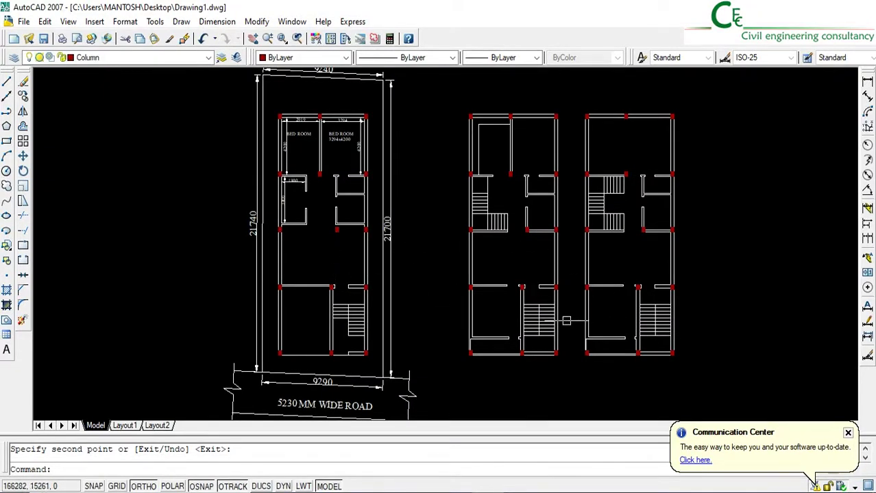
pyautogui.scroll(3, 236, 217)
pyautogui.moveTo(439, 294); pyautogui.dragTo(402, 244, button='middle')
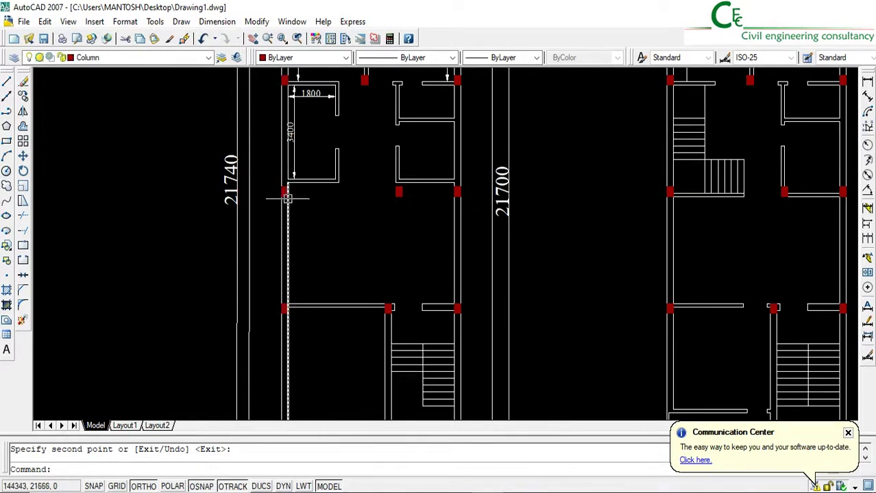
# Stretch the left plan's cross walls below the 1800 mm wide room downward so their upper faces align with the columns' upper edges.
pyautogui.scroll(4, 285, 200)
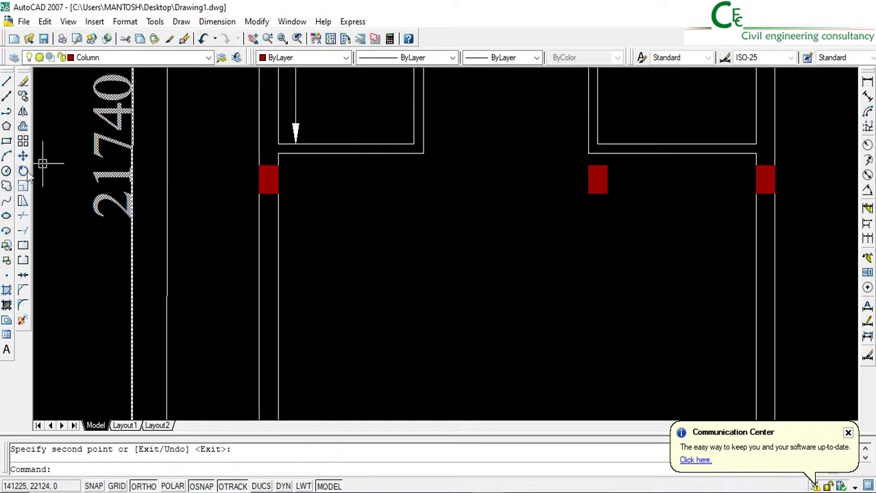
pyautogui.click(24, 202)
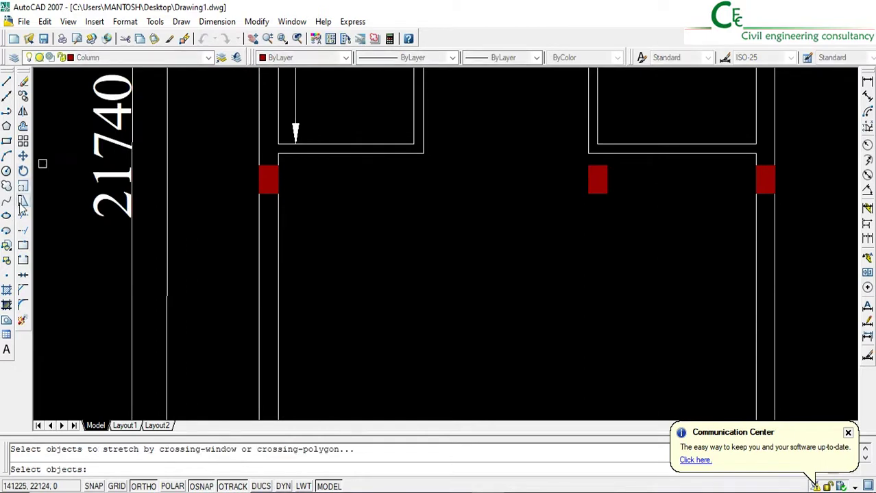
pyautogui.click(803, 160)
pyautogui.click(238, 108)
pyautogui.press('Return')
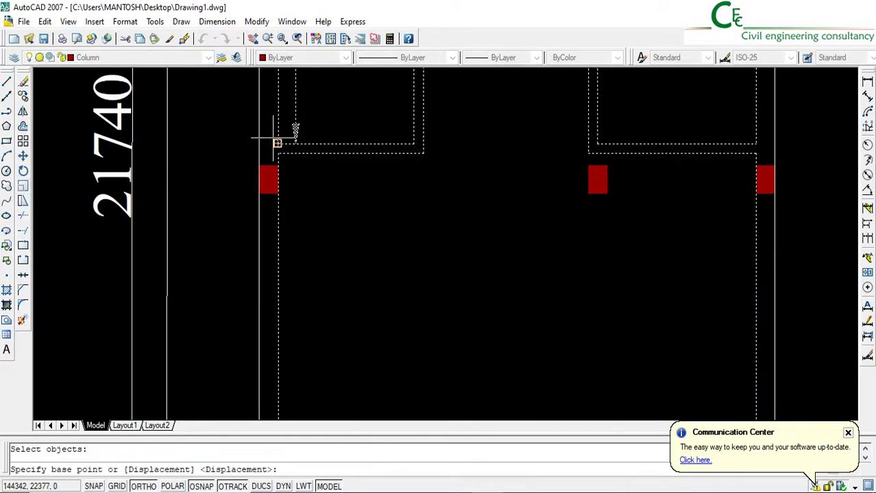
pyautogui.click(277, 143)
pyautogui.click(294, 146)
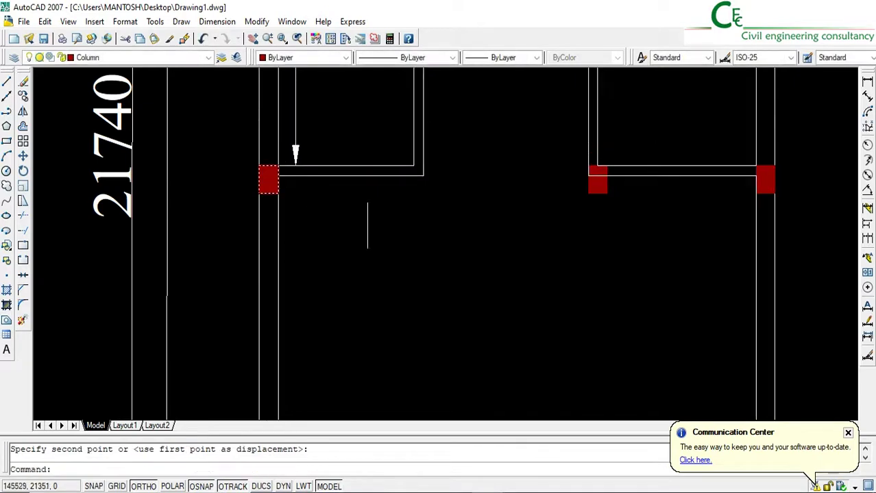
# Erase the separated spare column set standing in empty space beyond the three floor plans.
pyautogui.scroll(-5, 312, 416)
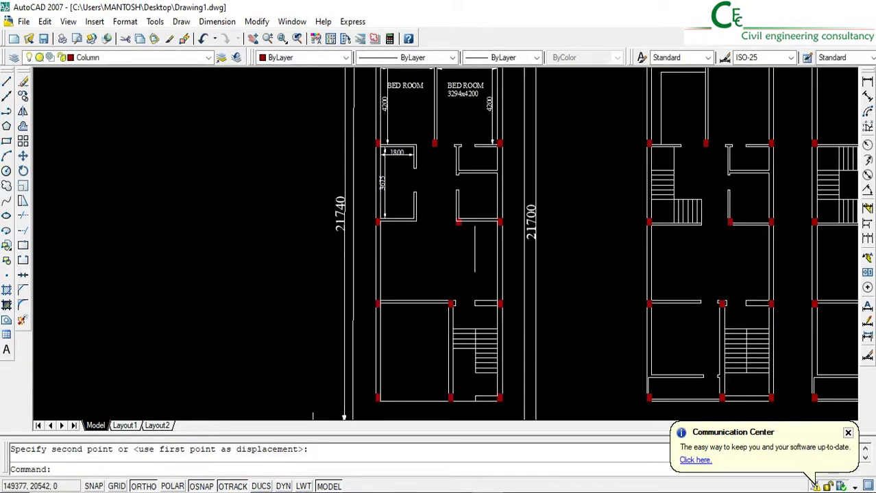
pyautogui.moveTo(475, 250); pyautogui.dragTo(433, 215, button='middle')
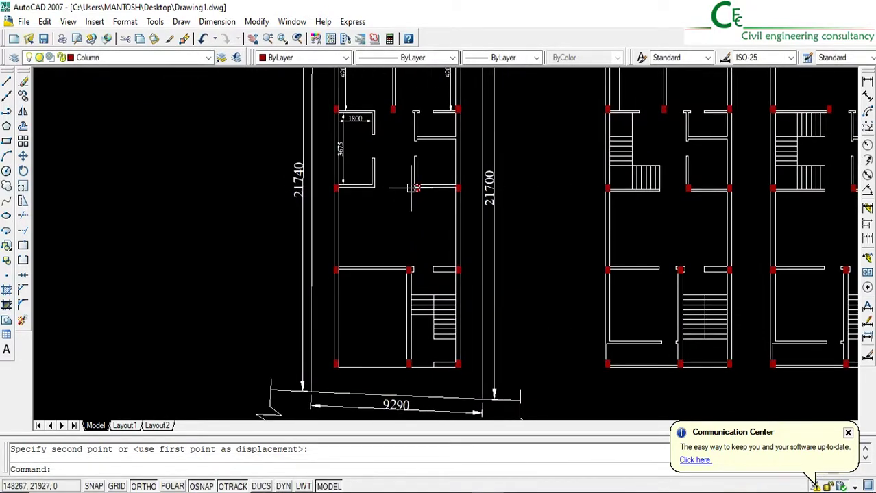
pyautogui.scroll(-4, 413, 187)
pyautogui.moveTo(575, 220); pyautogui.dragTo(463, 220, button='middle')
pyautogui.click(799, 290)
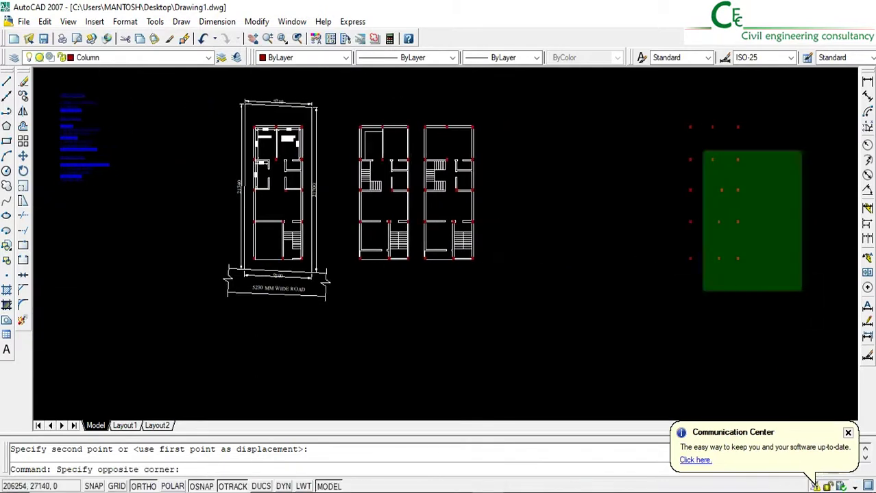
pyautogui.click(652, 110)
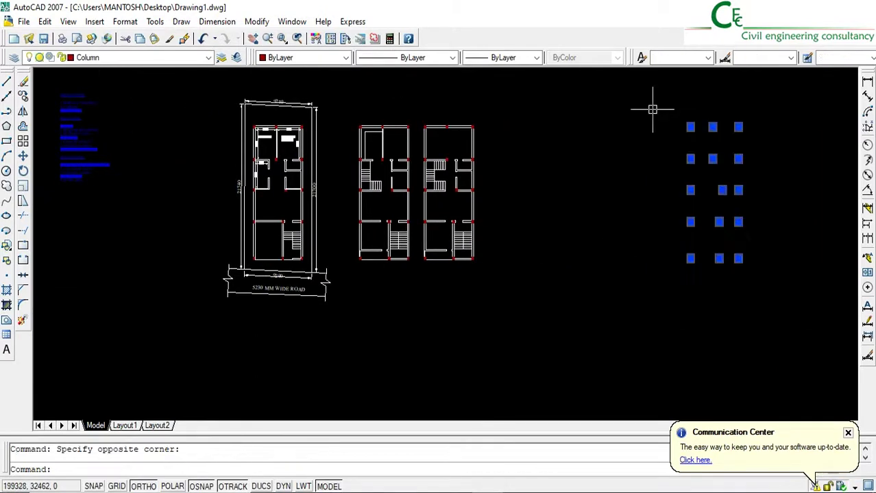
pyautogui.click(22, 84)
pyautogui.scroll(2, 269, 265)
pyautogui.moveTo(379, 243); pyautogui.dragTo(409, 302, button='middle')
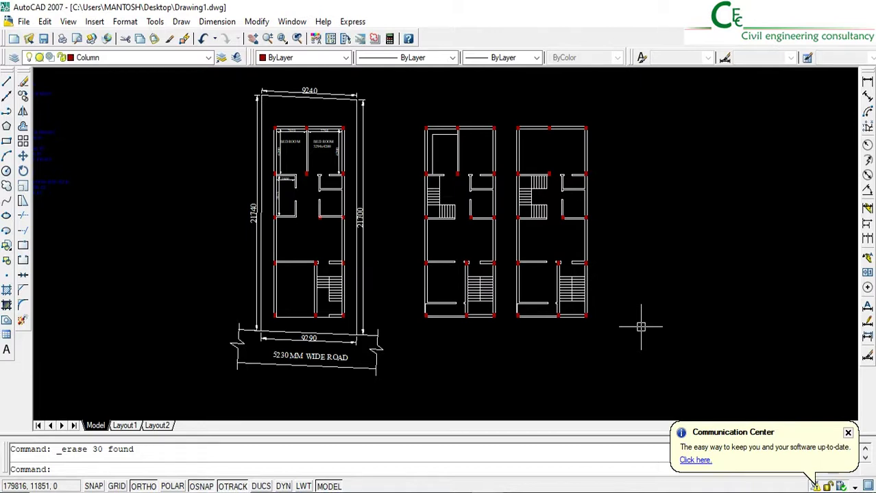
pyautogui.scroll(-4, 698, 316)
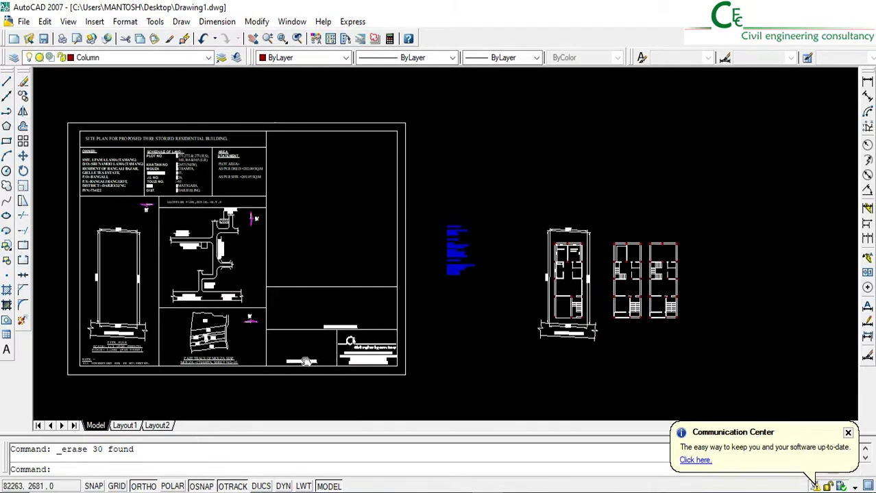
pyautogui.moveTo(305, 361); pyautogui.dragTo(341, 358, button='middle')
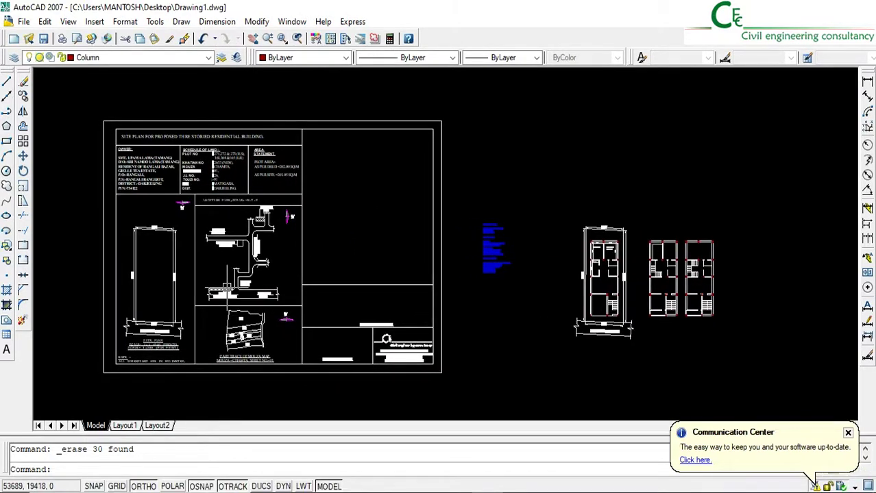